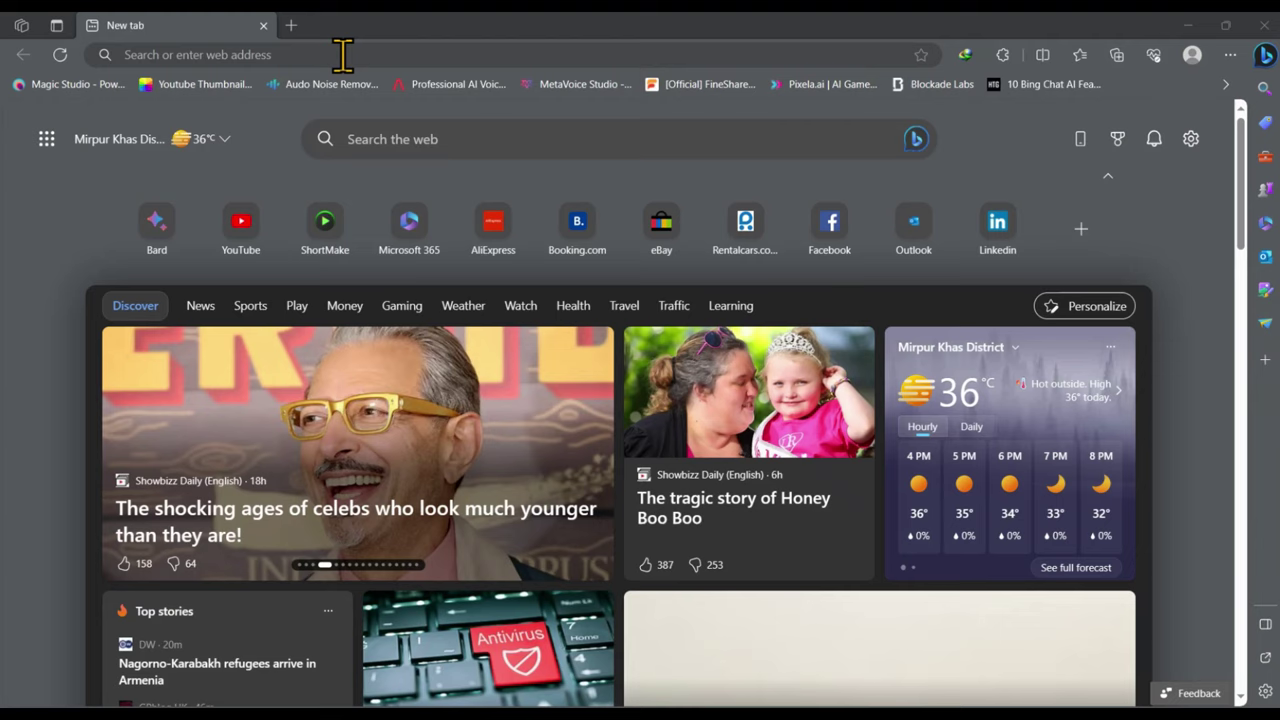
# Go to bard.google.com in Edge and load Bard's 'Hello again' chat page
pyautogui.click(342, 55)
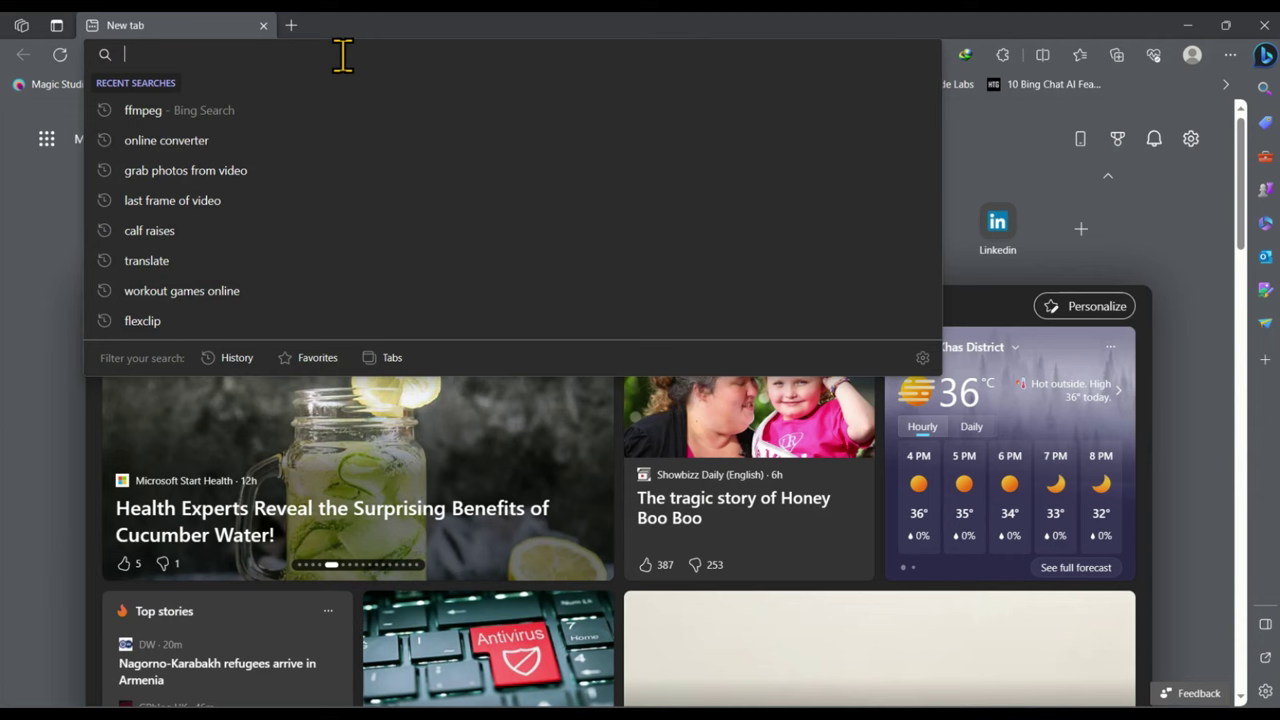
pyautogui.write('bard')
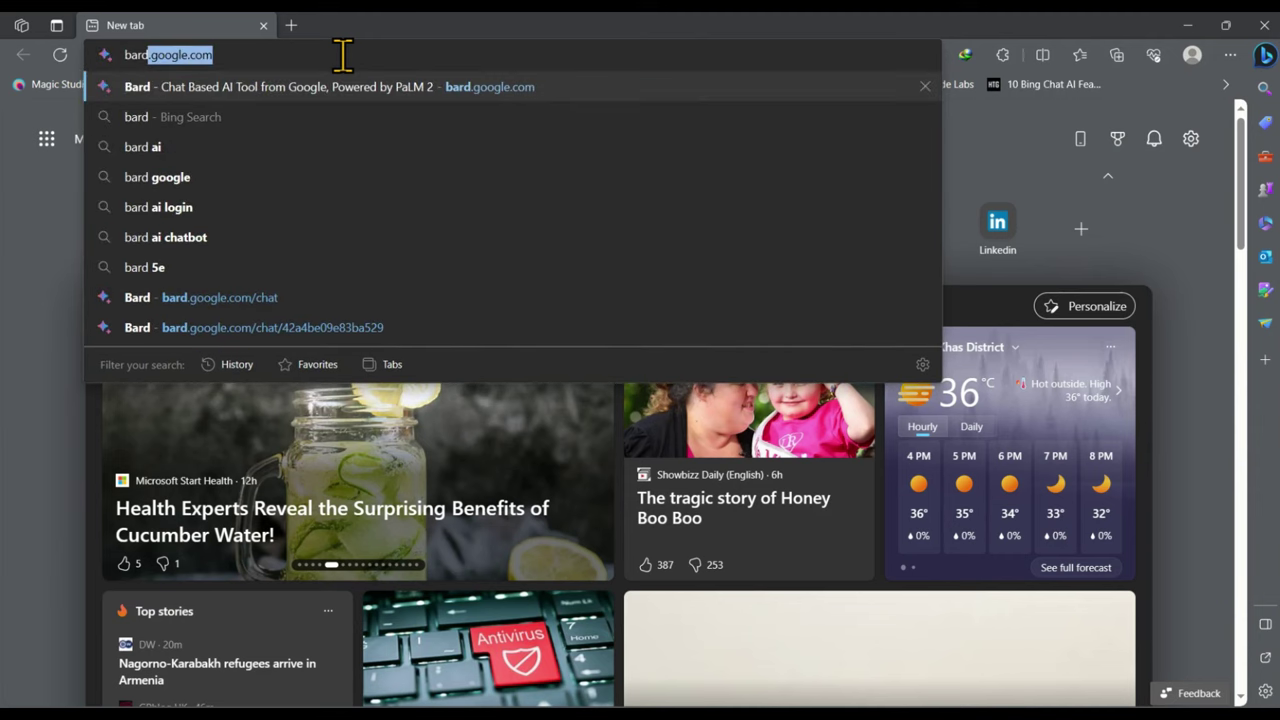
pyautogui.press('Return')
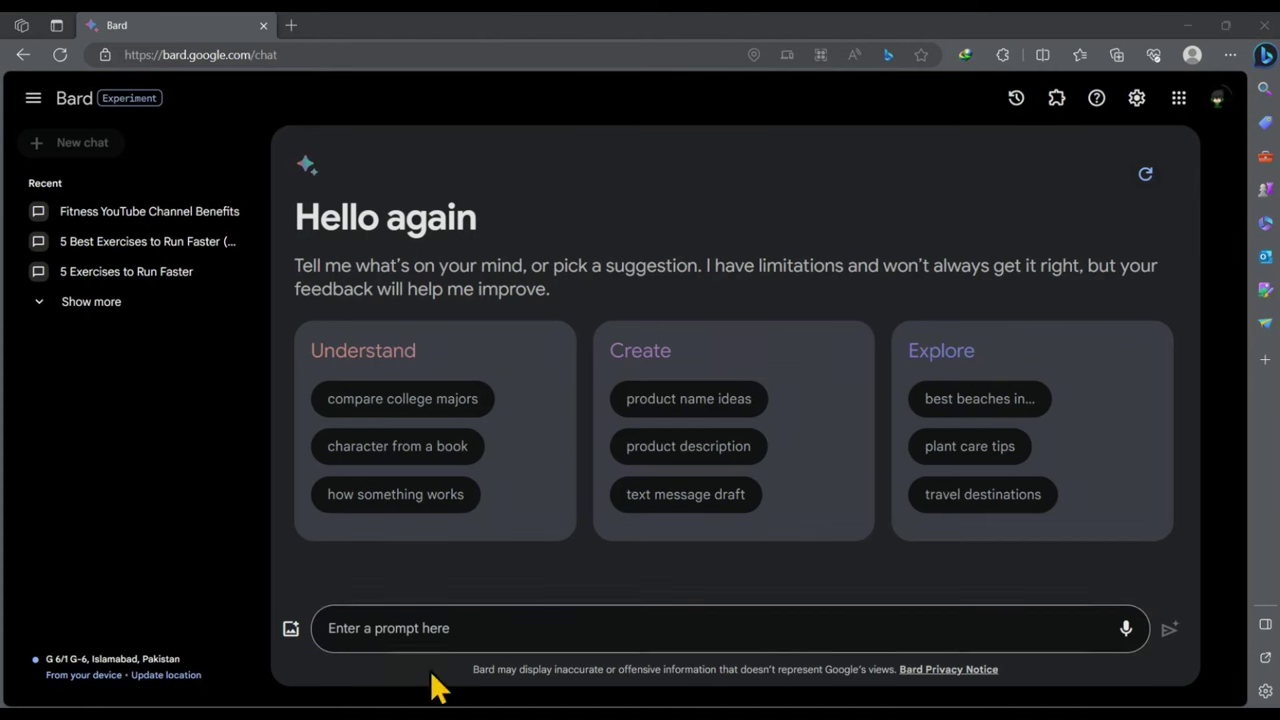
# In the WordPad prompt, replace 'run faster' with 'Become a genius'
pyautogui.click(612, 683)
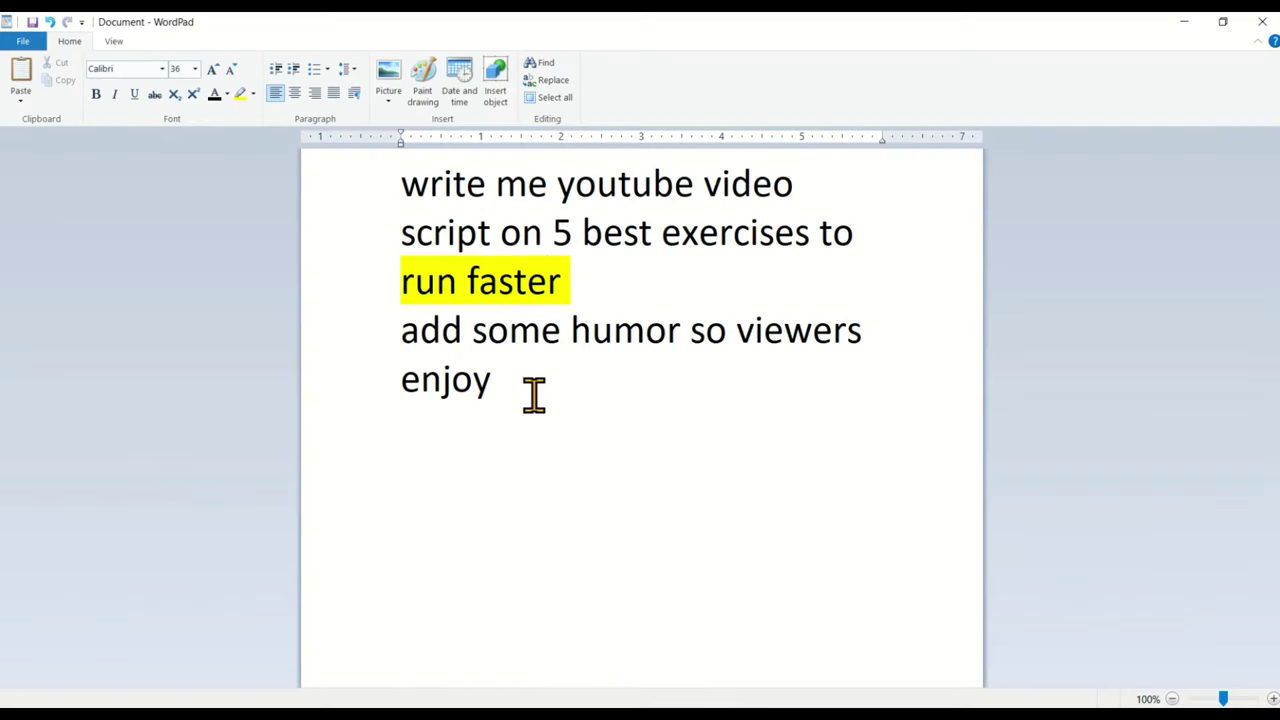
pyautogui.moveTo(400, 183); pyautogui.dragTo(588, 272)
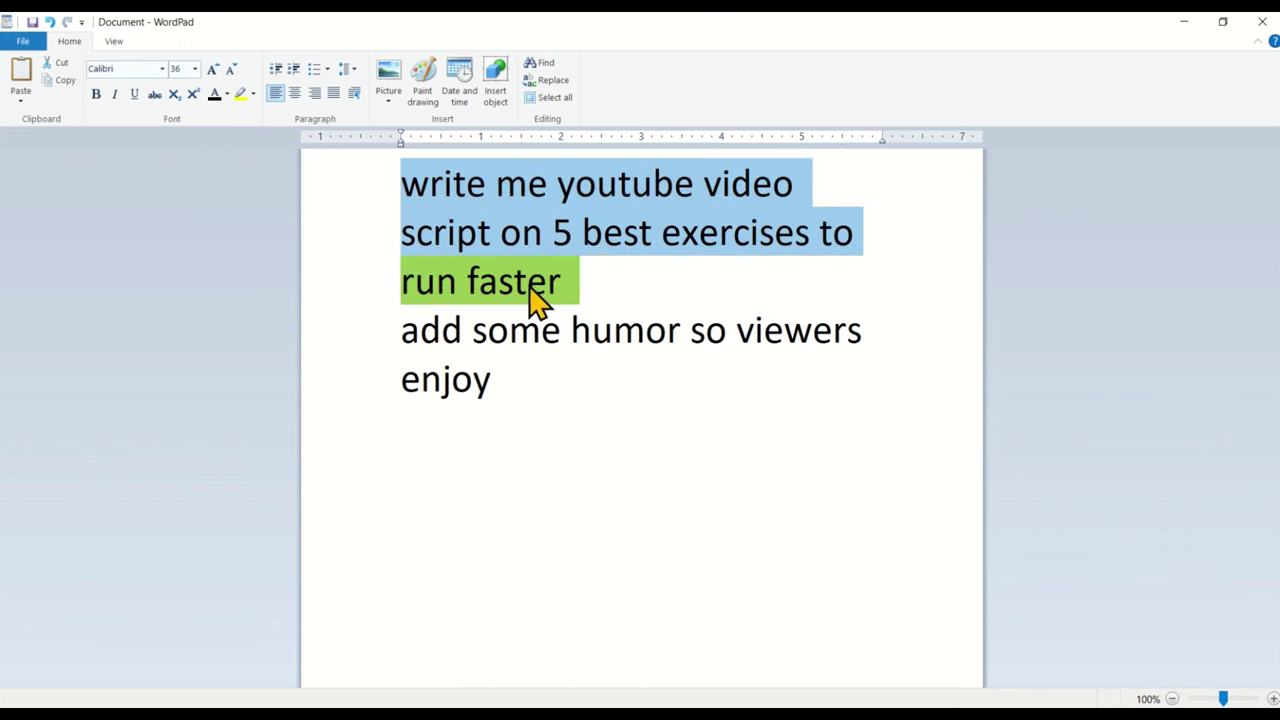
pyautogui.moveTo(375, 340); pyautogui.dragTo(505, 412)
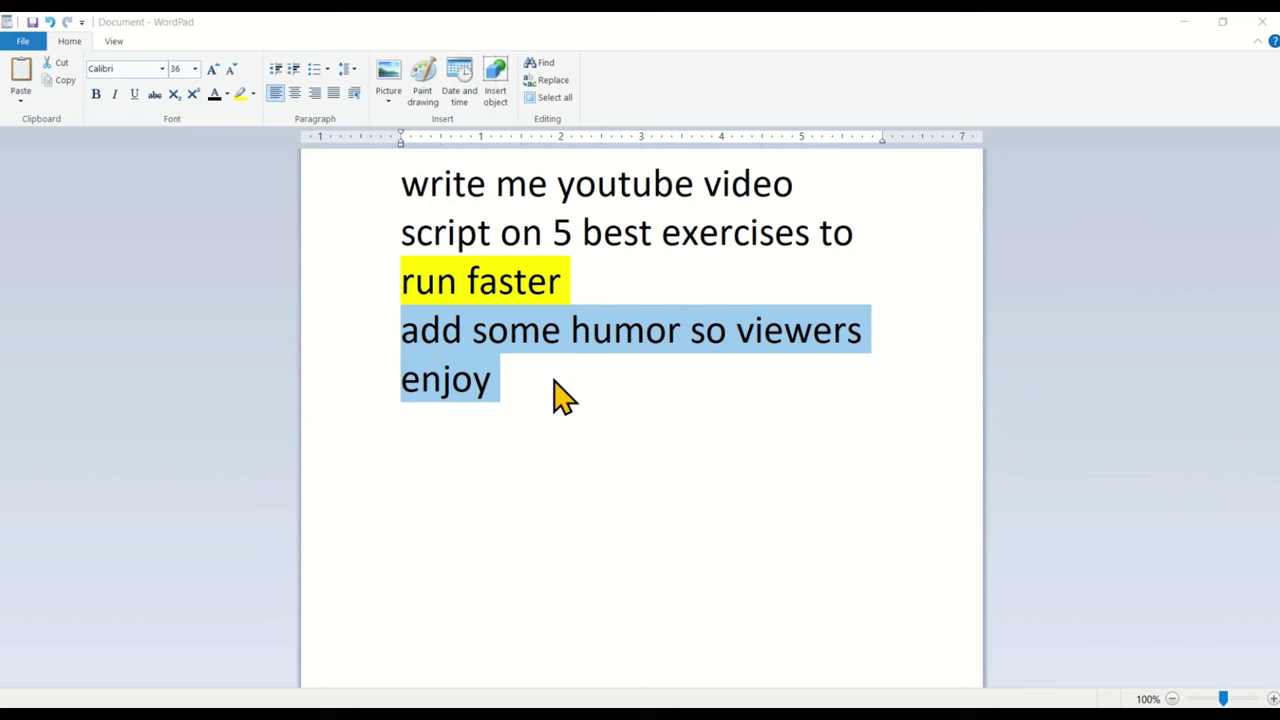
pyautogui.moveTo(506, 380); pyautogui.dragTo(438, 177)
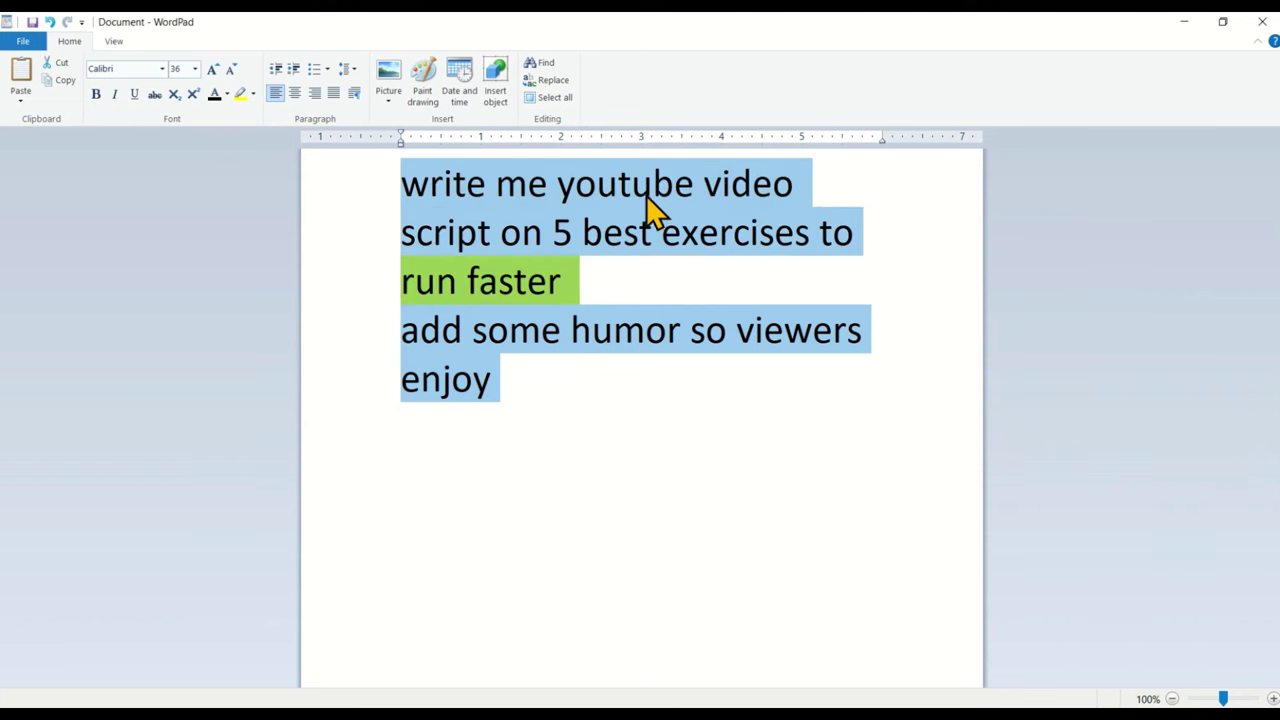
pyautogui.click(586, 288)
pyautogui.moveTo(588, 280); pyautogui.dragTo(417, 280)
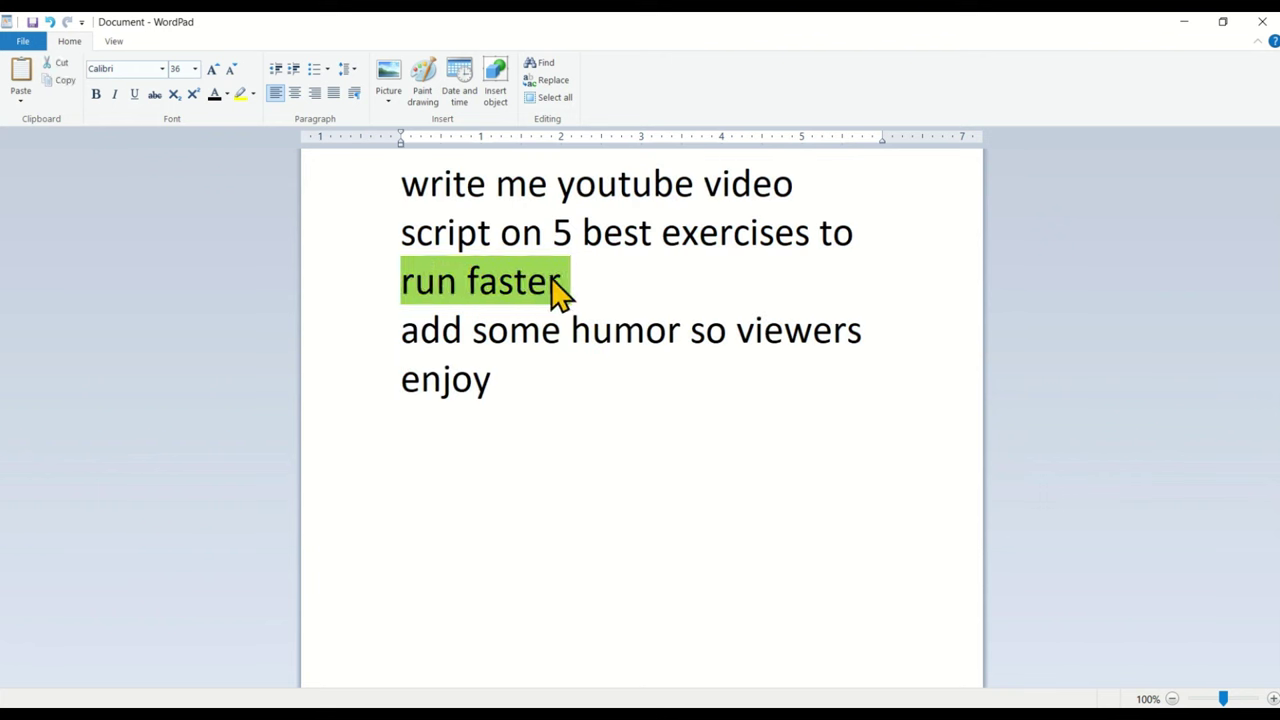
pyautogui.write('Become a genius')
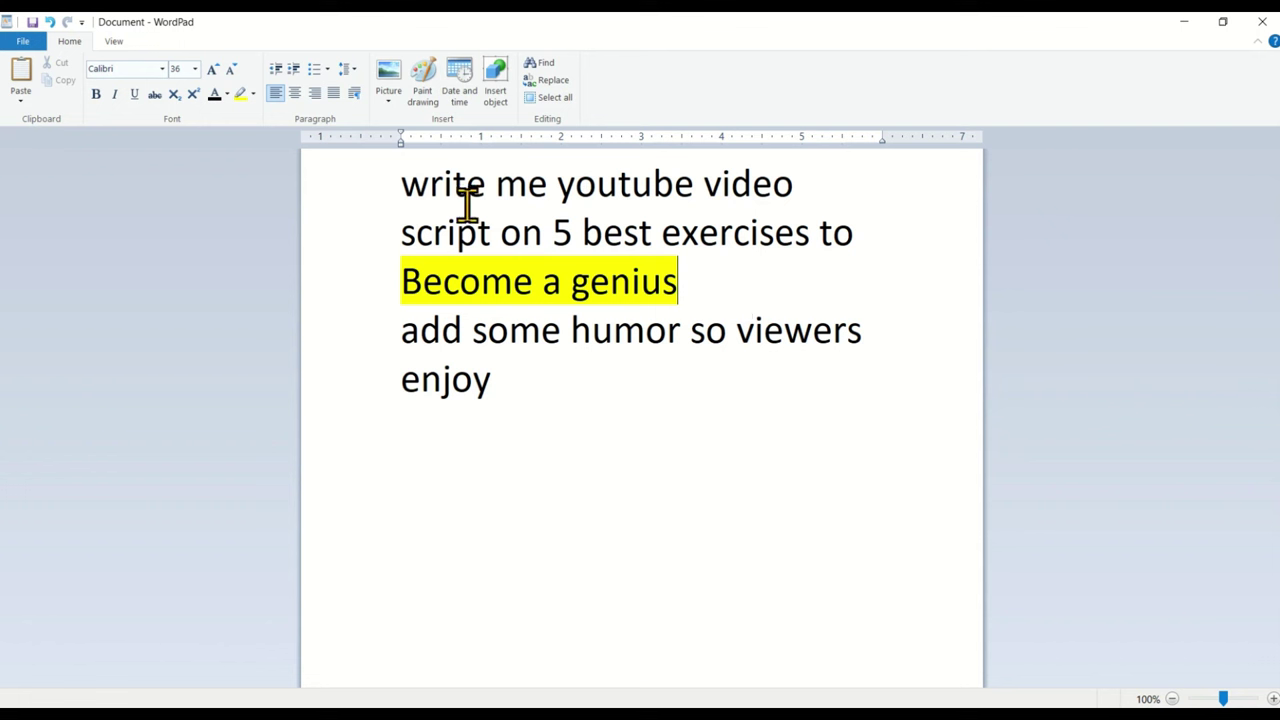
# Select the entire prompt text and bring up its context menu
pyautogui.doubleClick(402, 190)
pyautogui.moveTo(410, 205); pyautogui.dragTo(551, 377)
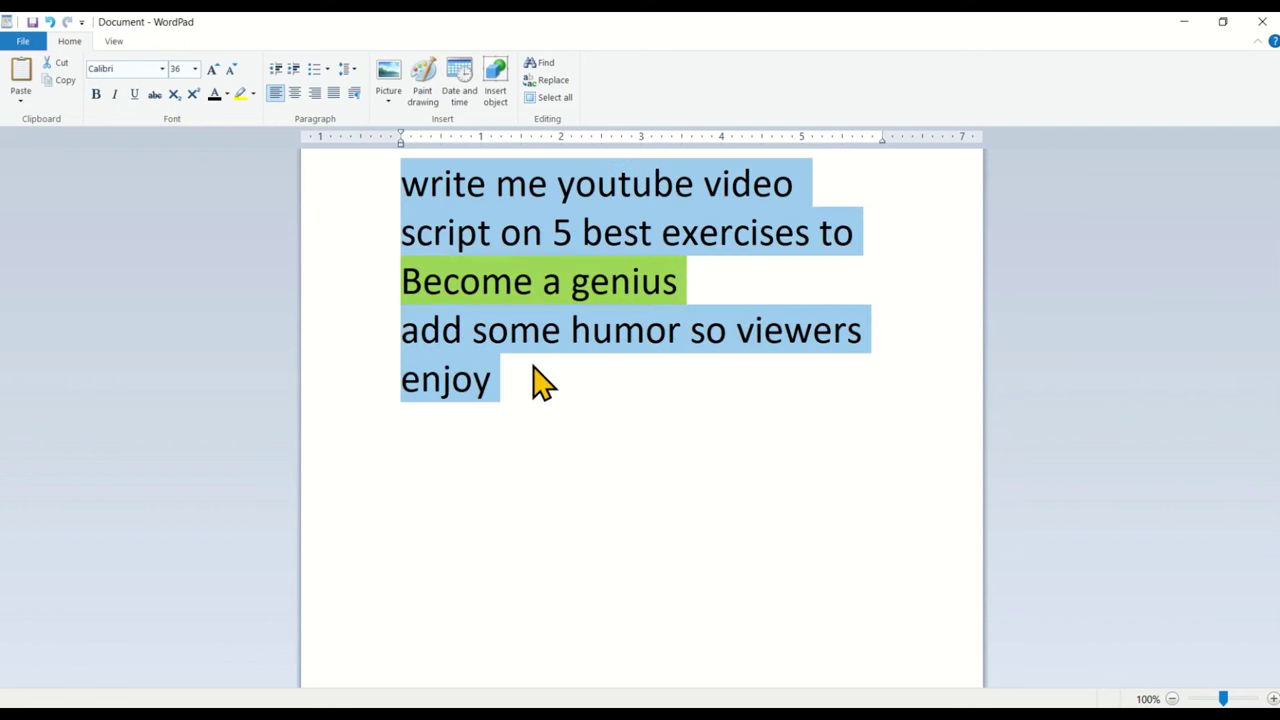
pyautogui.rightClick(487, 320)
# Copy the Become a genius prompt, paste it into Bard and submit it
pyautogui.click(522, 346)
pyautogui.click(320, 663)
pyautogui.rightClick(433, 627)
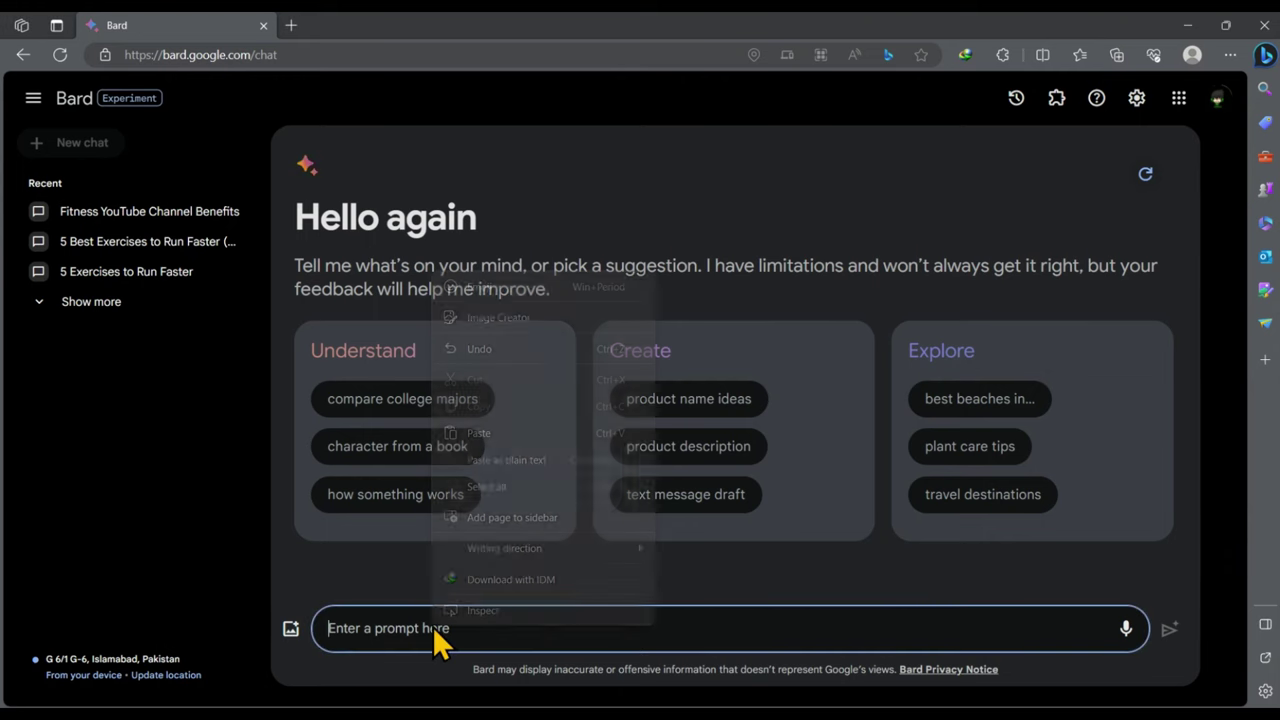
pyautogui.click(487, 436)
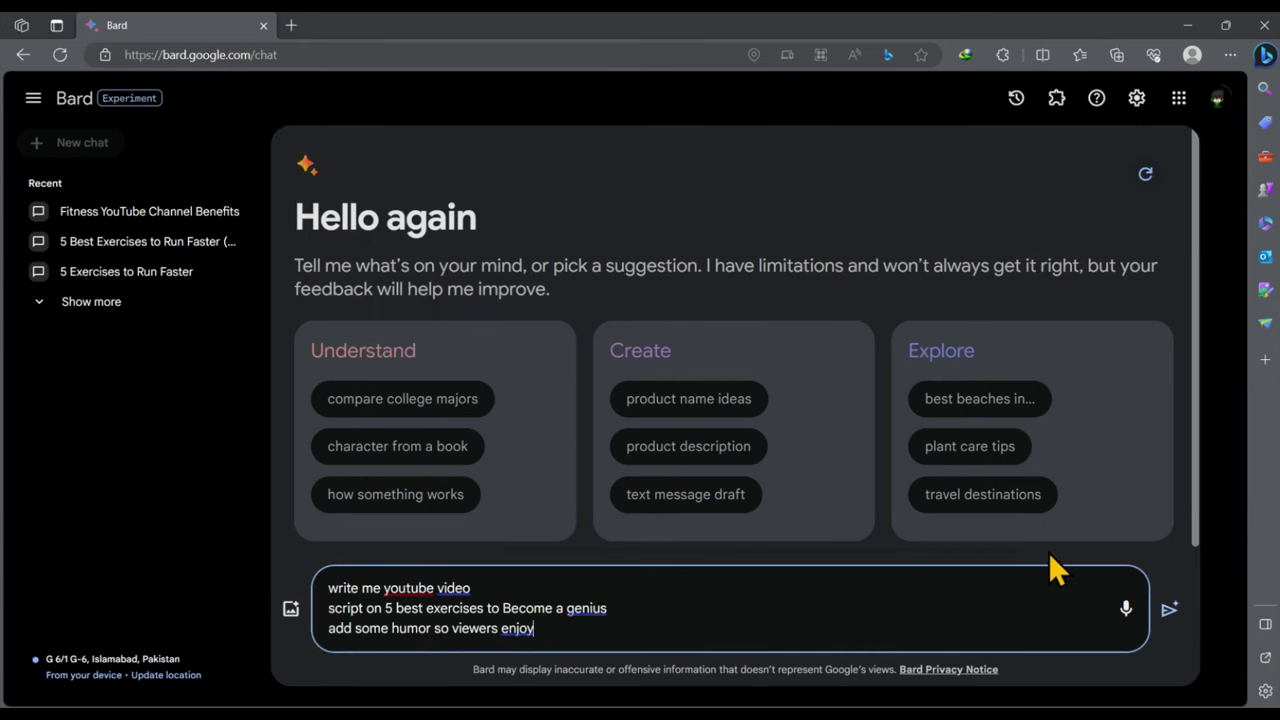
pyautogui.press('Return')
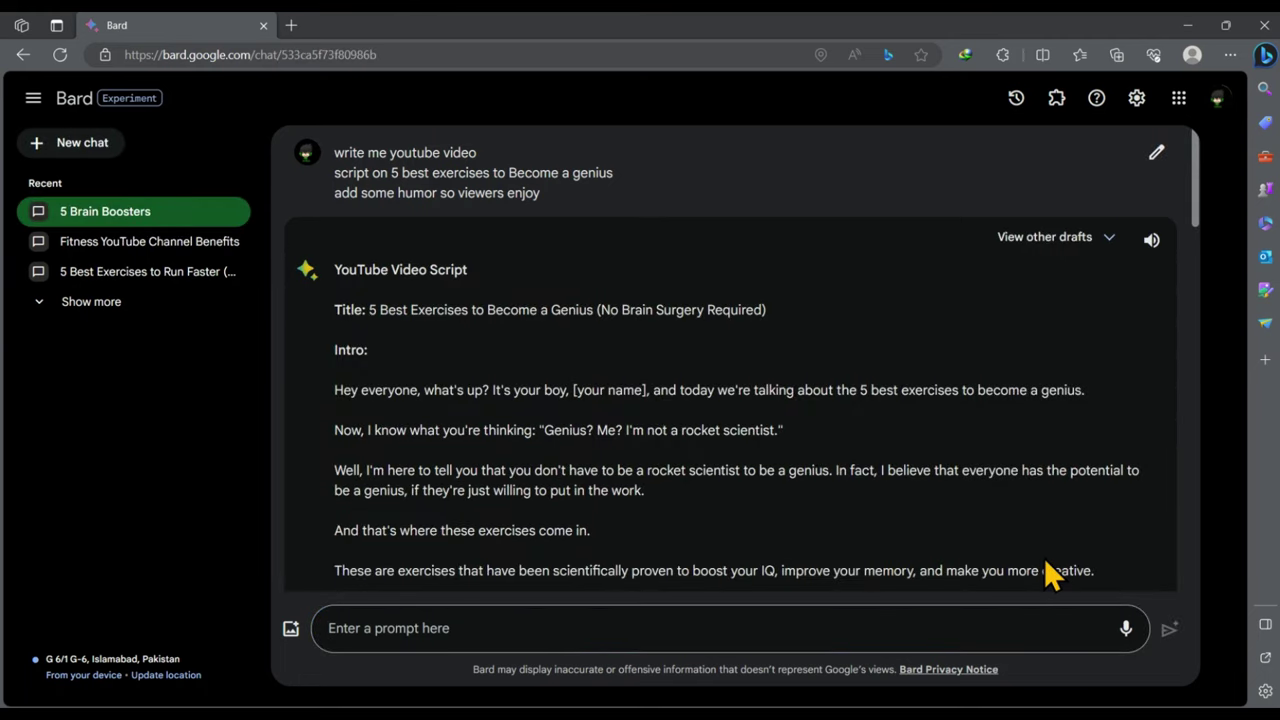
# Select the opening of Bard's script up to the rocket scientist sentence
pyautogui.moveTo(334, 437); pyautogui.dragTo(471, 431)
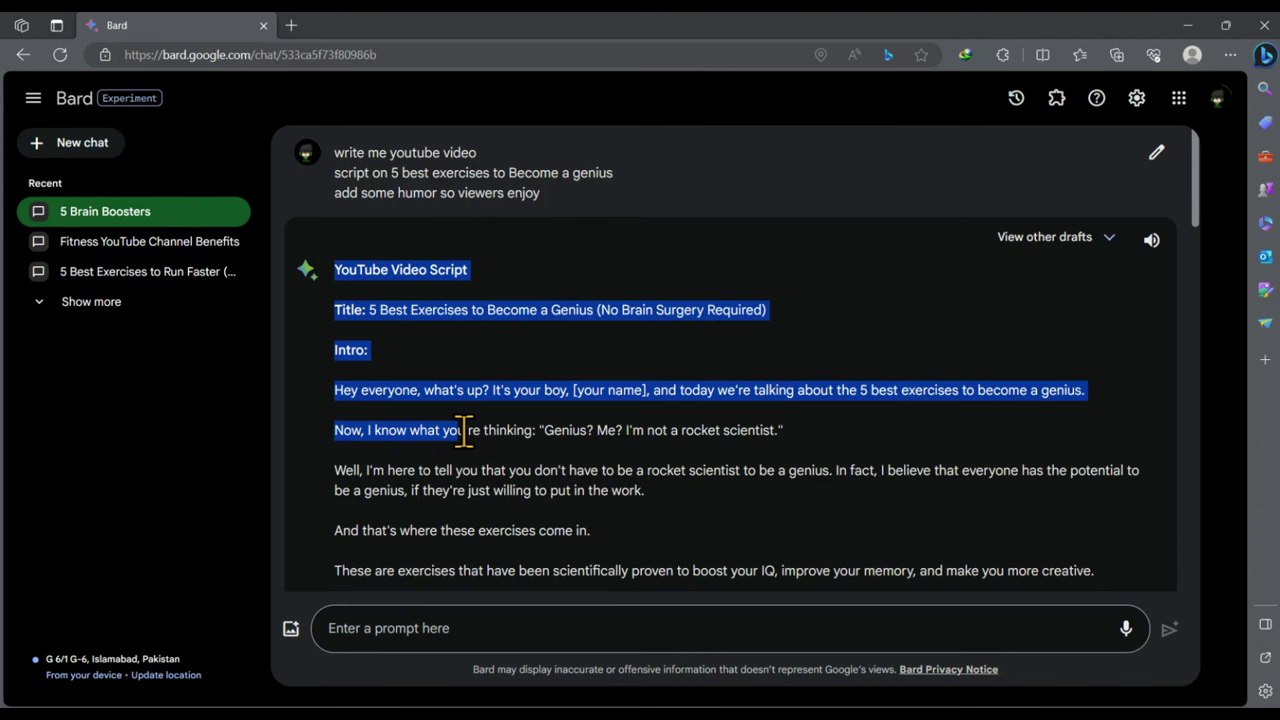
pyautogui.click(502, 432)
pyautogui.moveTo(338, 430); pyautogui.dragTo(762, 430)
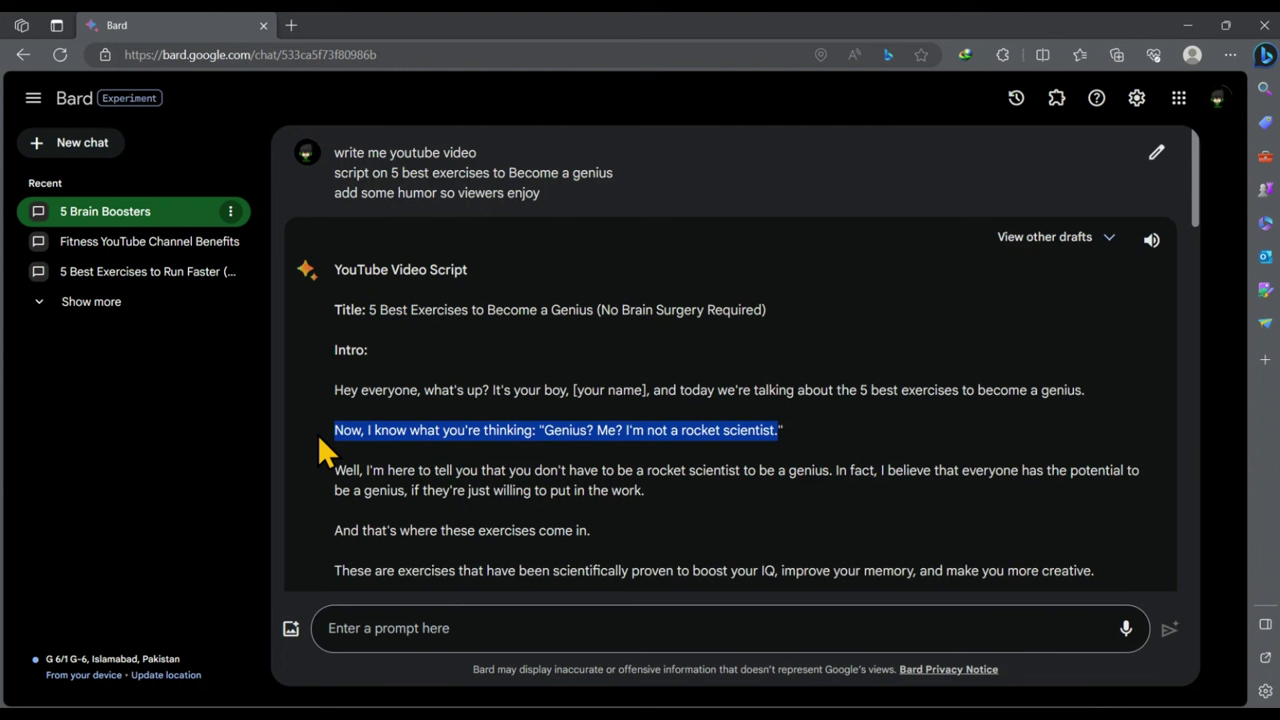
pyautogui.moveTo(317, 434); pyautogui.dragTo(328, 431)
# Resubmit the prompt with 'a genius' changed to 'a better fighter'
pyautogui.click(376, 620)
pyautogui.hotkey('ctrl', 'v')
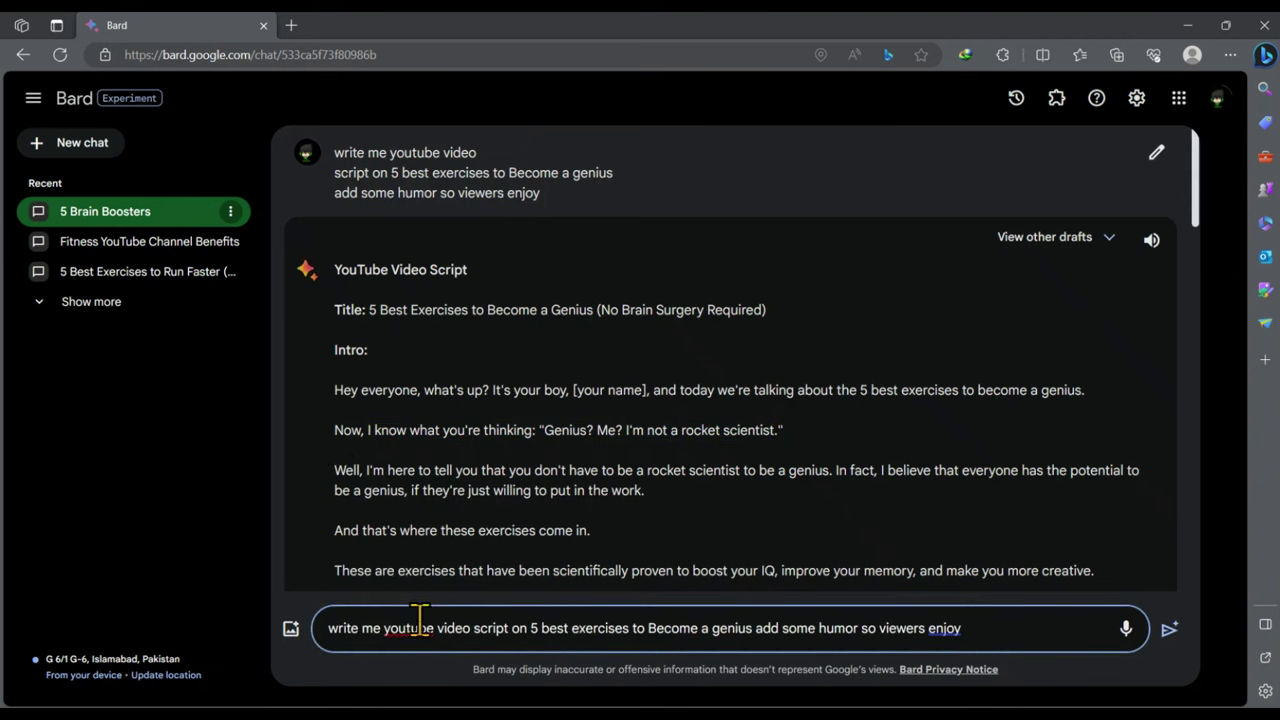
pyautogui.moveTo(702, 628); pyautogui.dragTo(753, 628)
pyautogui.press('BackSpace')
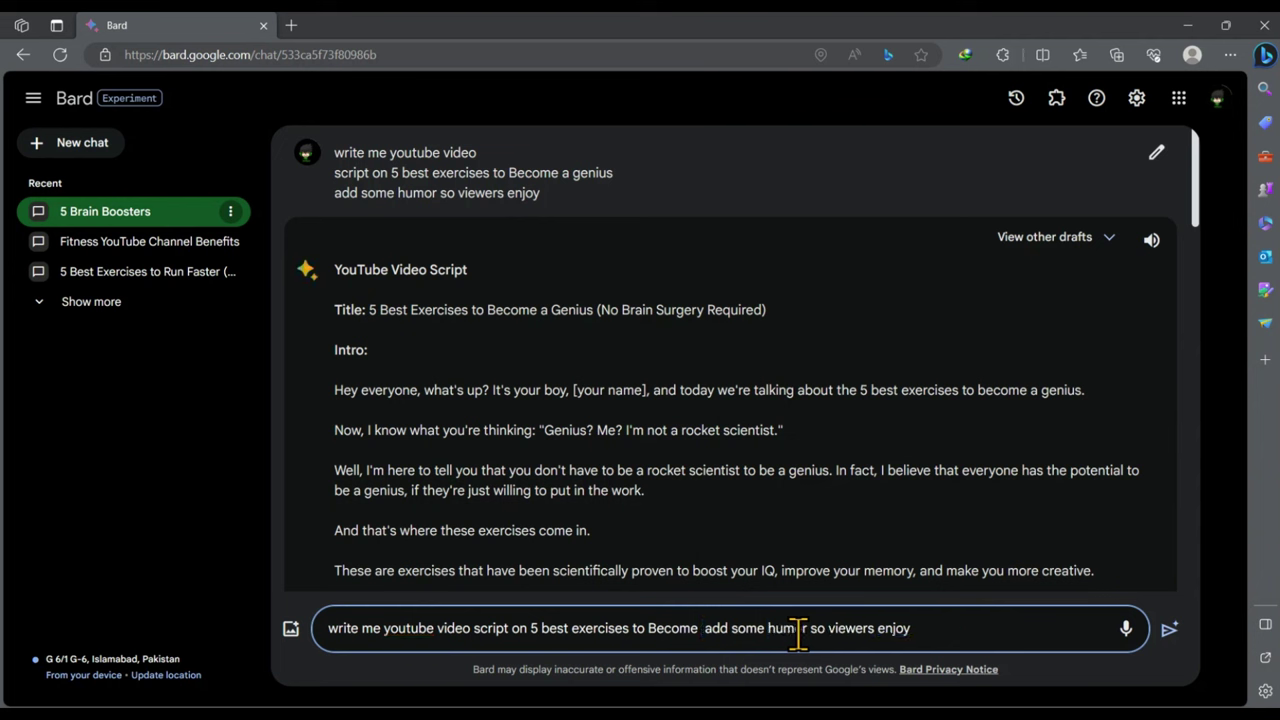
pyautogui.write('a better')
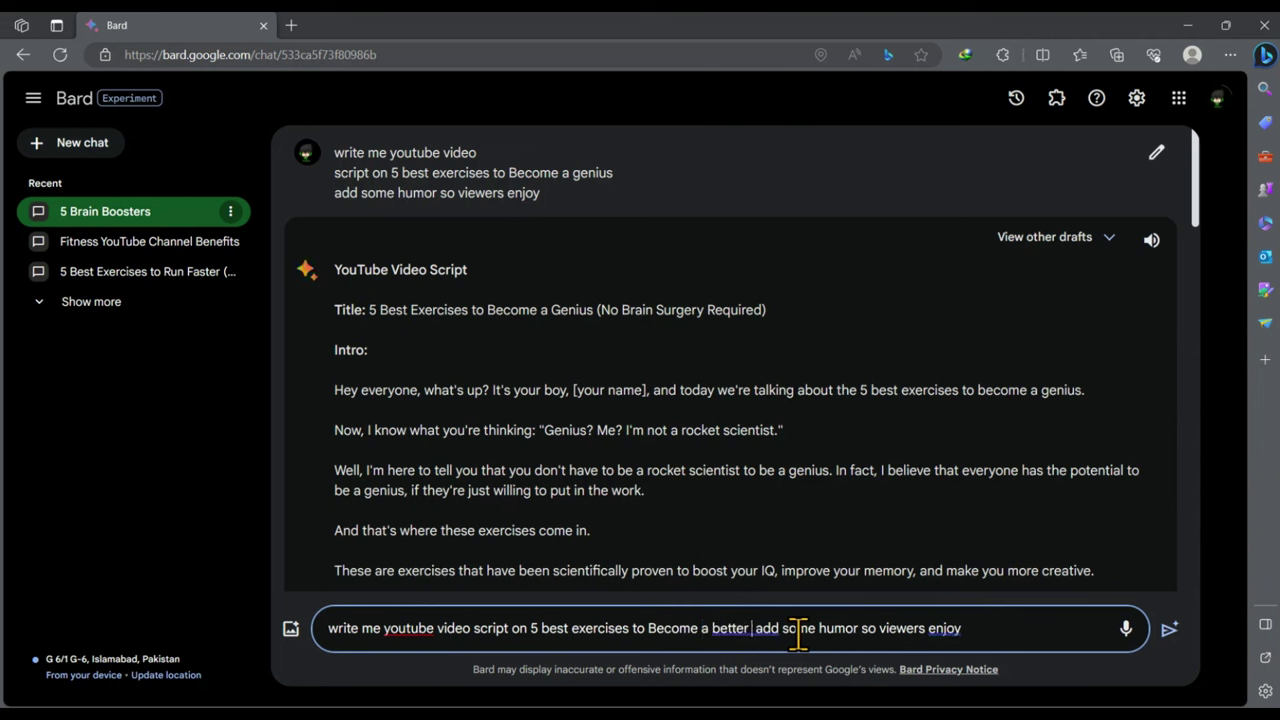
pyautogui.write(' fighter')
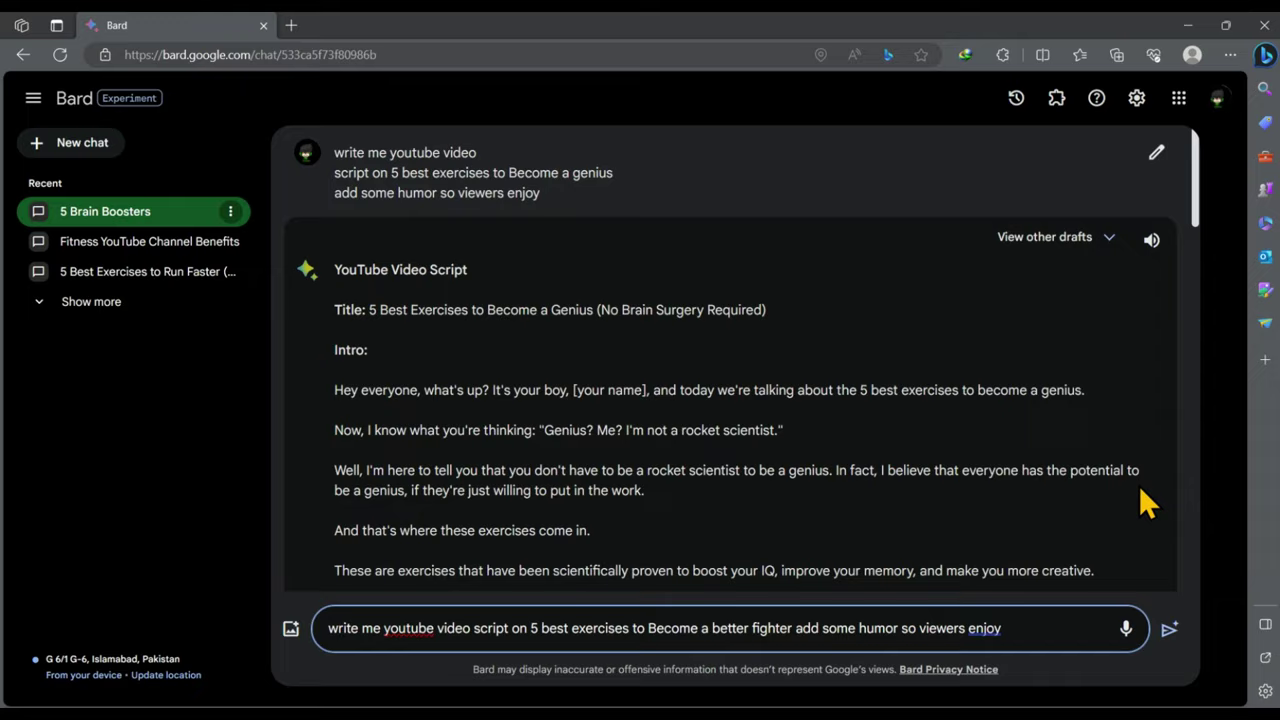
pyautogui.press('Return')
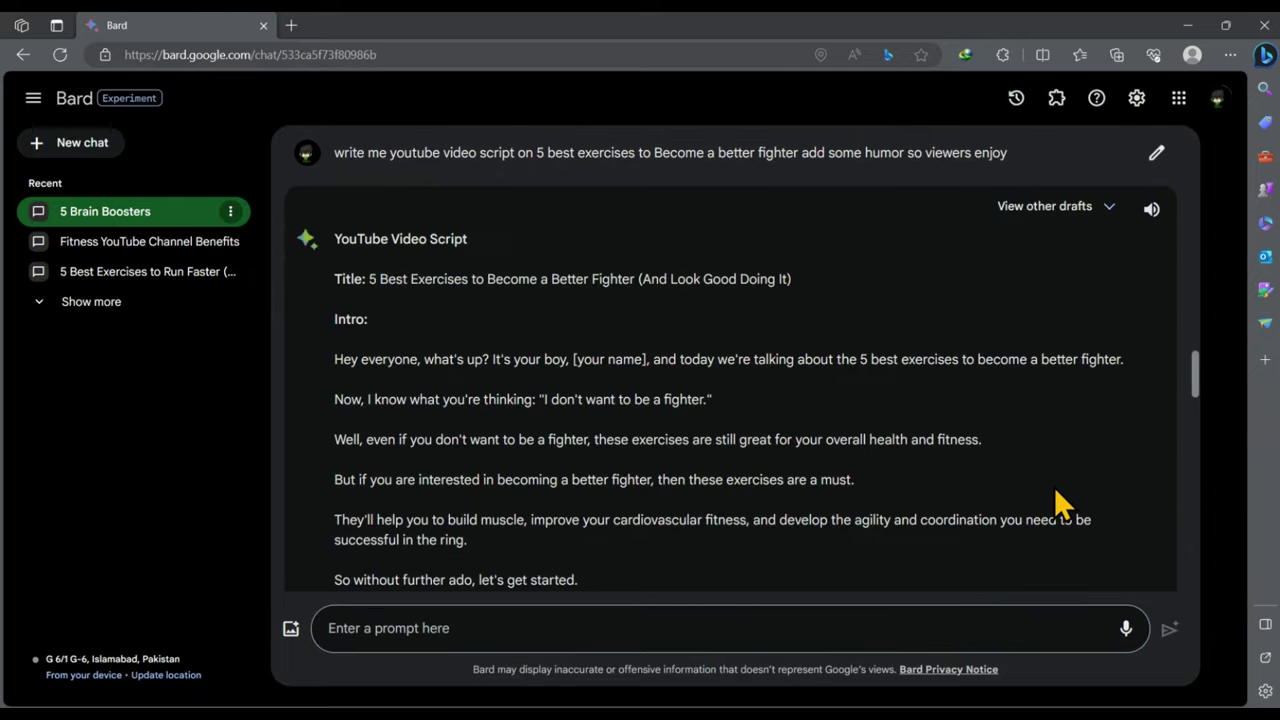
# Copy Bard's better-fighter script from the 'Hey everyone' line onward
pyautogui.moveTo(338, 275); pyautogui.dragTo(486, 357)
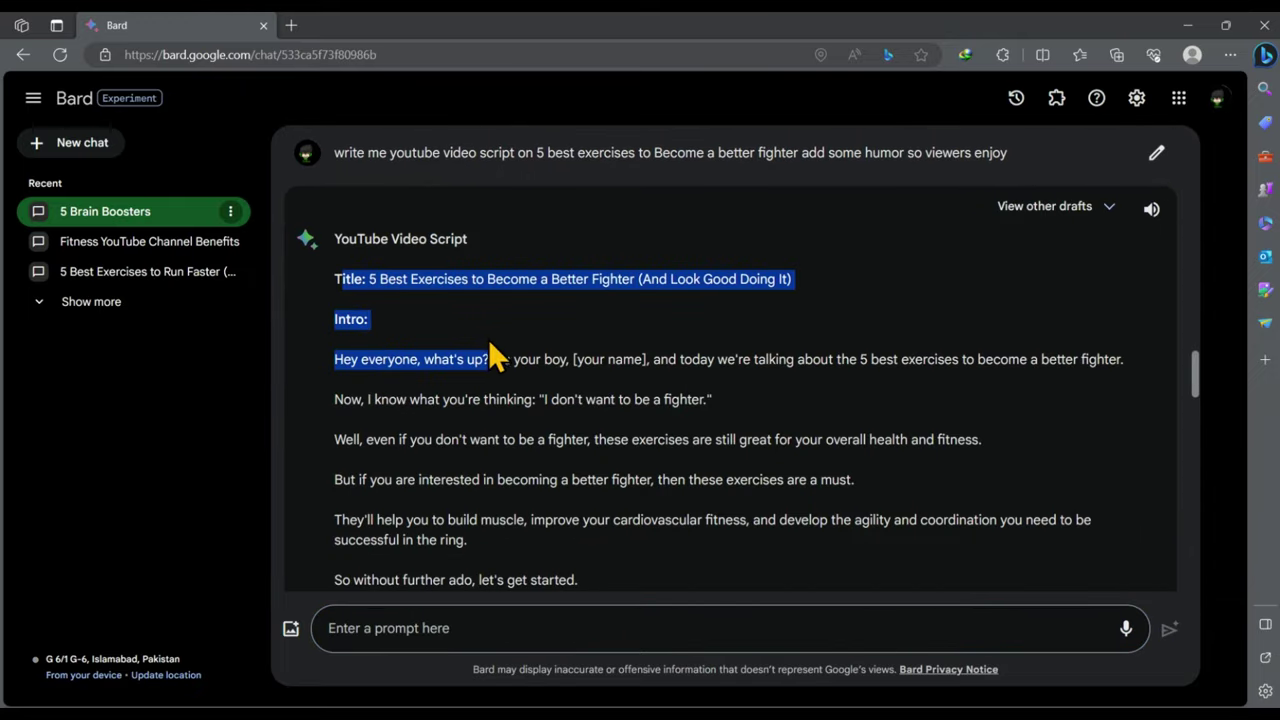
pyautogui.click(333, 362)
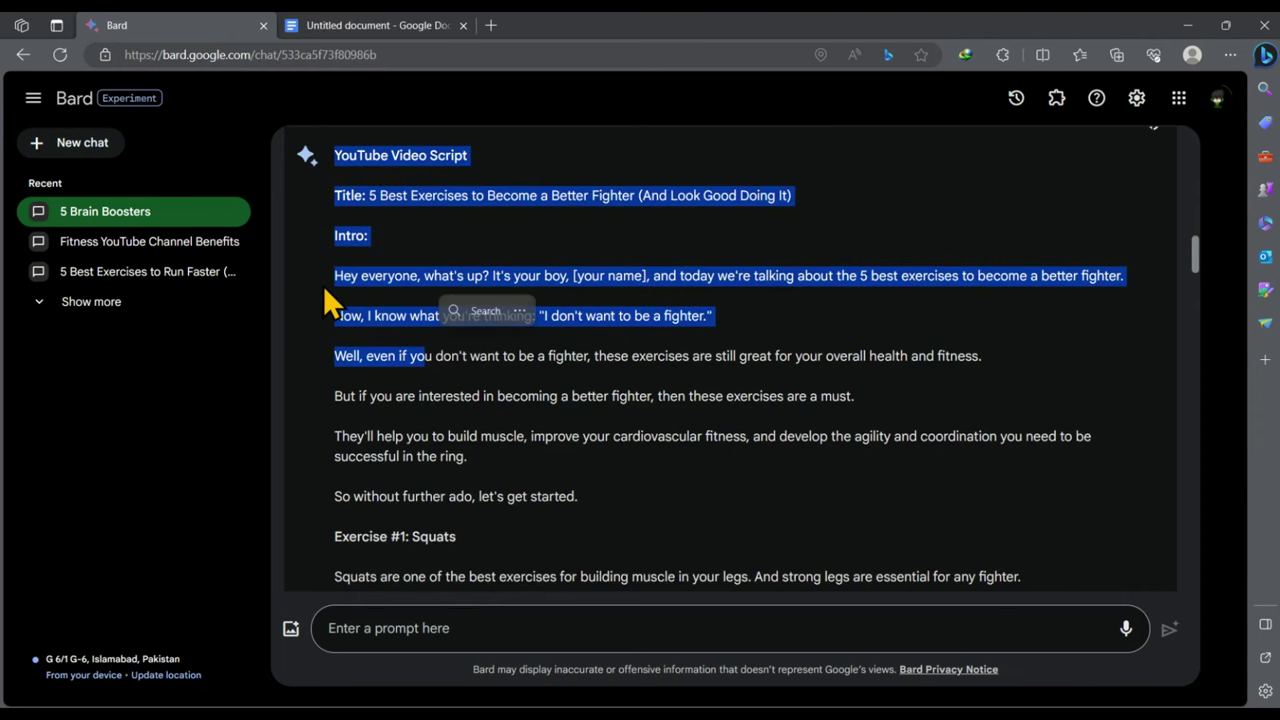
pyautogui.click(332, 282)
pyautogui.moveTo(336, 282); pyautogui.dragTo(849, 251)
pyautogui.rightClick(598, 238)
pyautogui.click(630, 238)
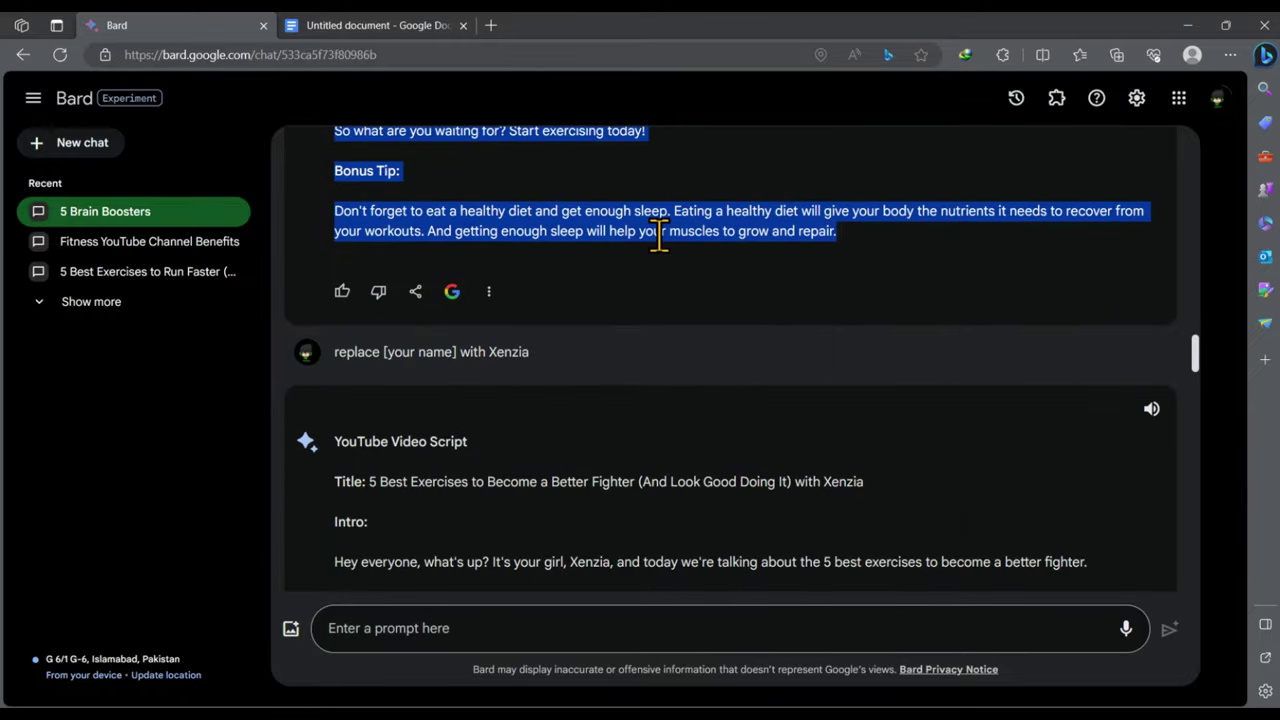
pyautogui.scroll(15, 657, 250)
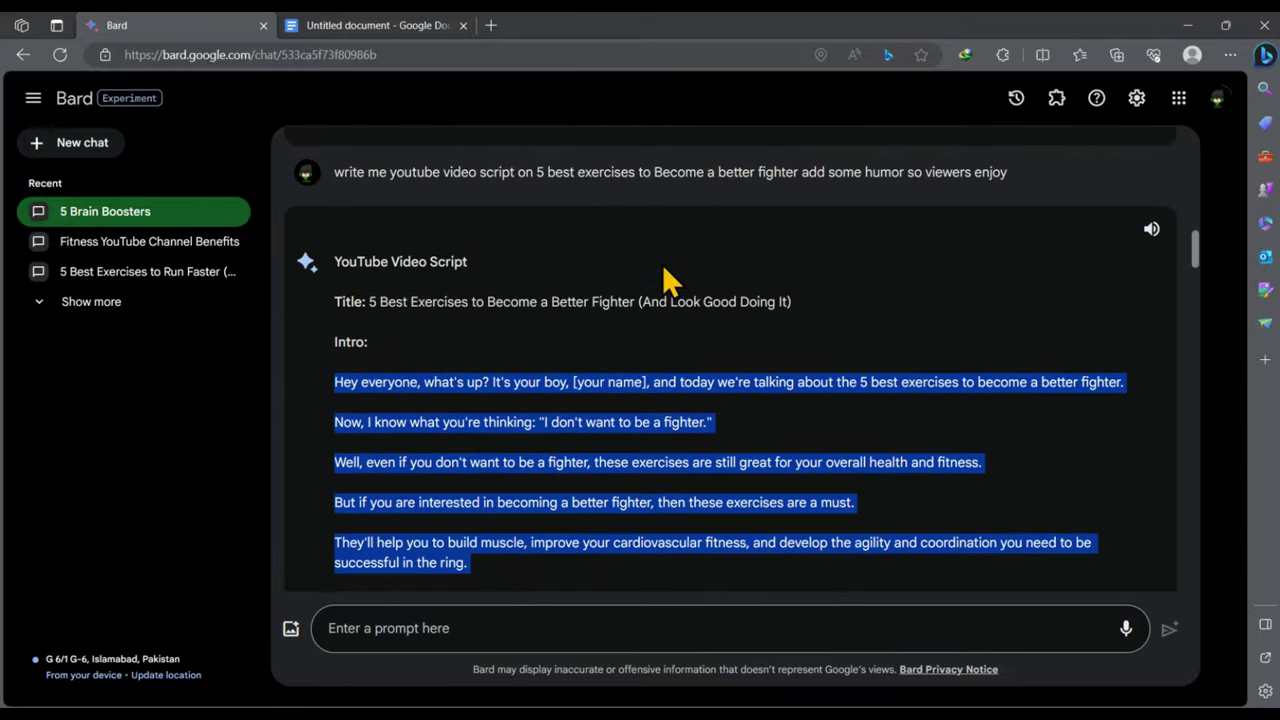
# Paste the better-fighter script into the empty Google Docs document
pyautogui.click(403, 27)
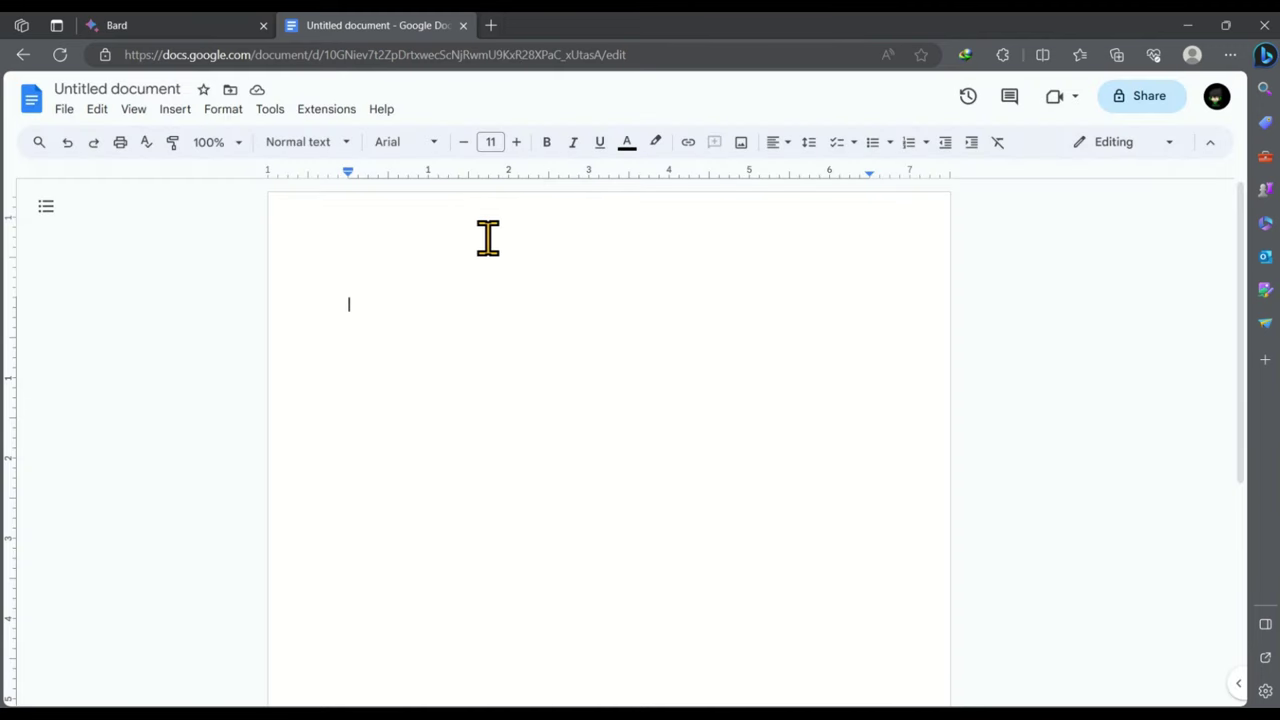
pyautogui.hotkey('ctrl', 'v')
pyautogui.scroll(15, 455, 245)
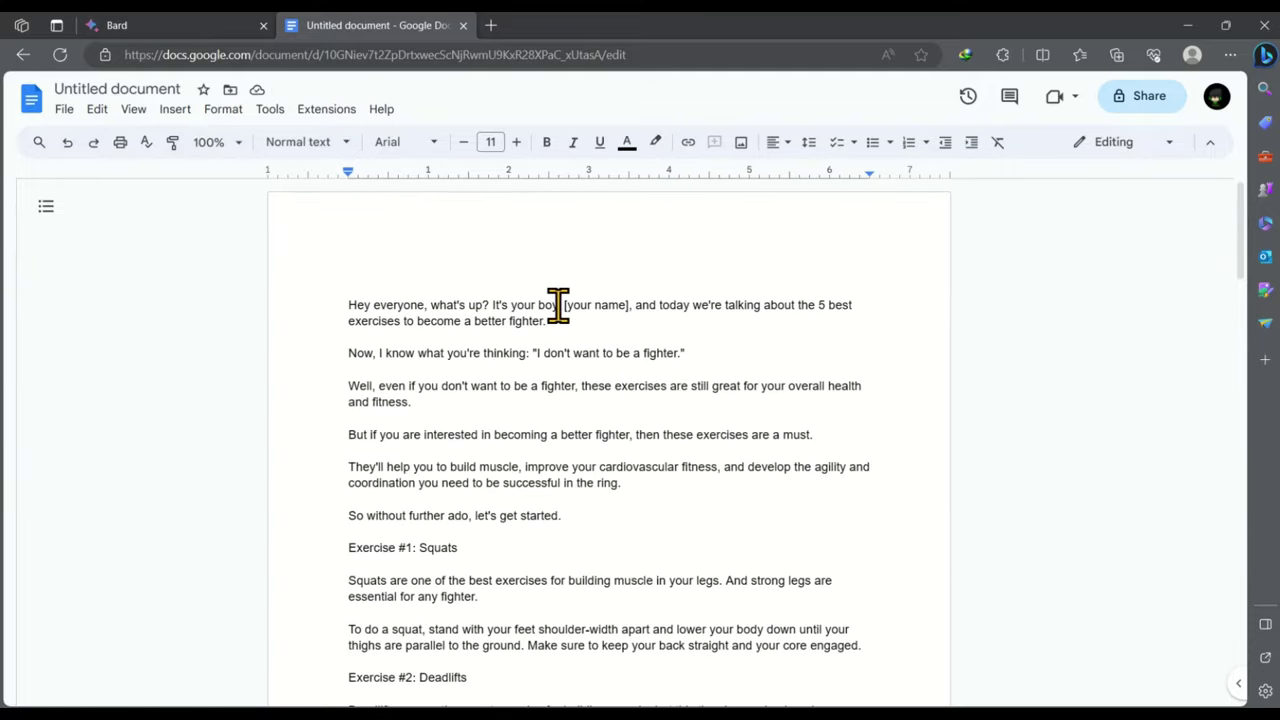
# Replace the [your name] placeholders in the opening and conclusion with the creator's name
pyautogui.moveTo(564, 305); pyautogui.dragTo(595, 305)
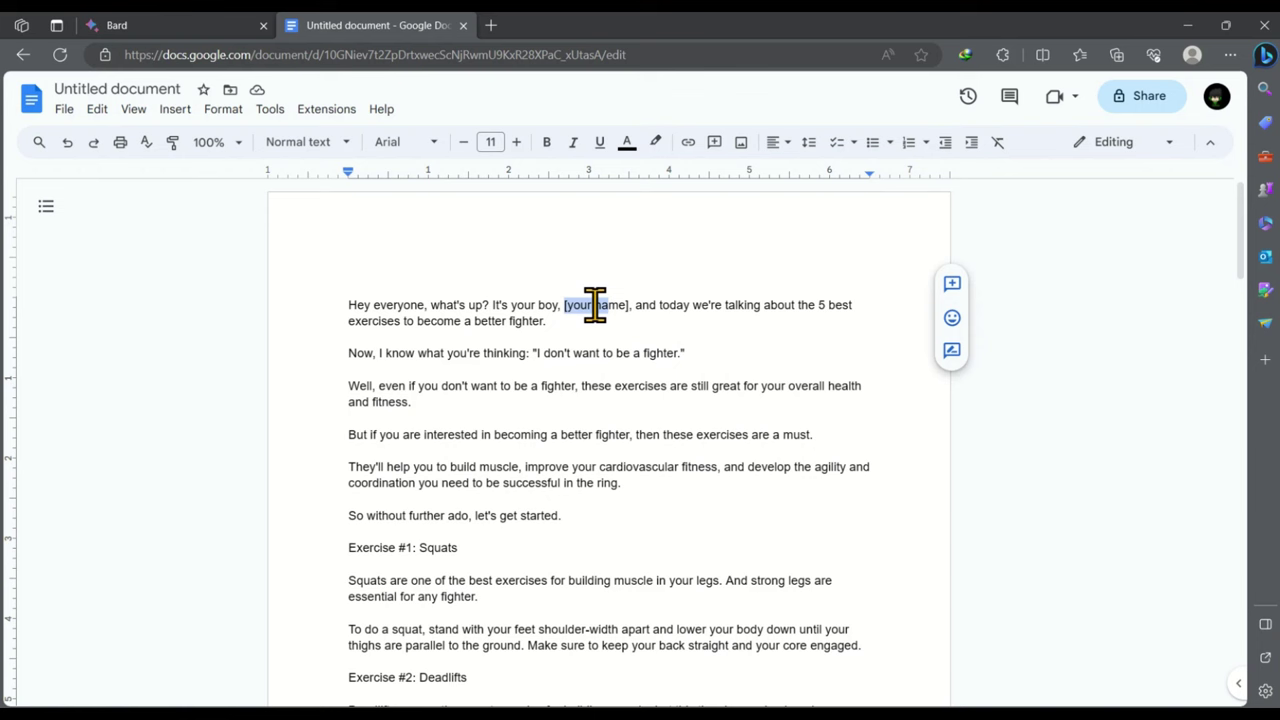
pyautogui.press('BackSpace')
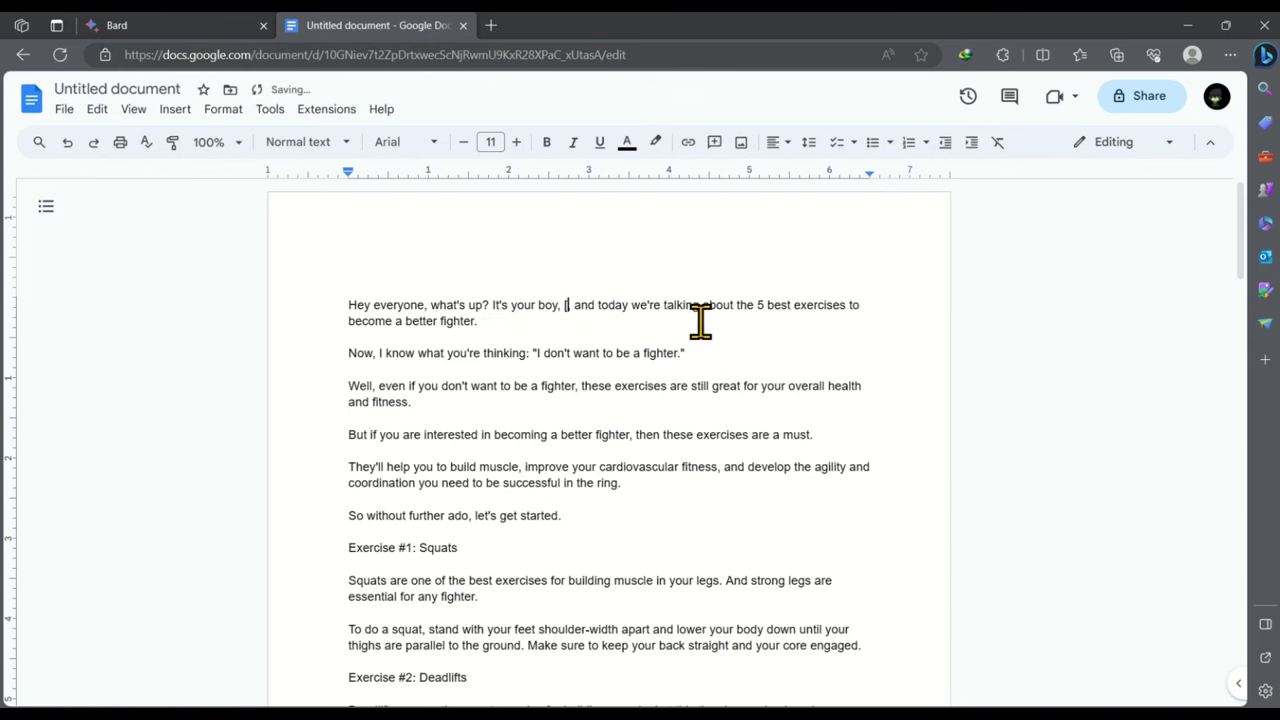
pyautogui.press('BackSpace')
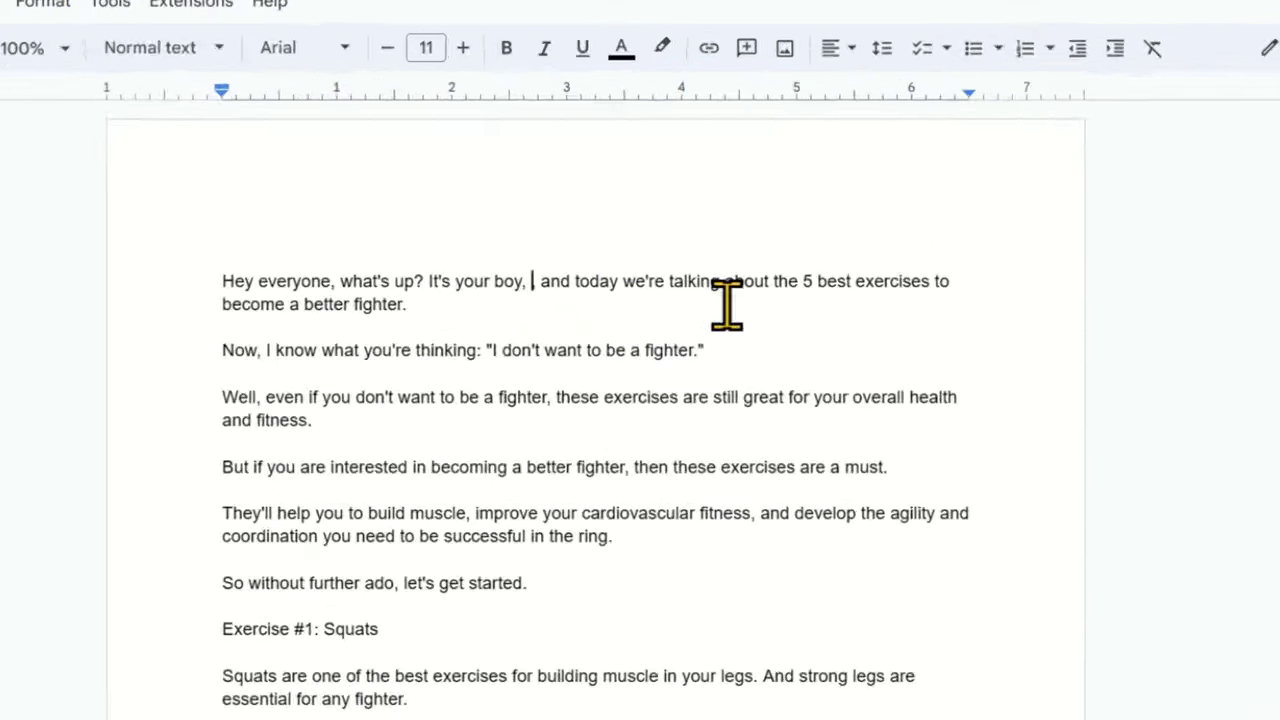
pyautogui.write('xenzia')
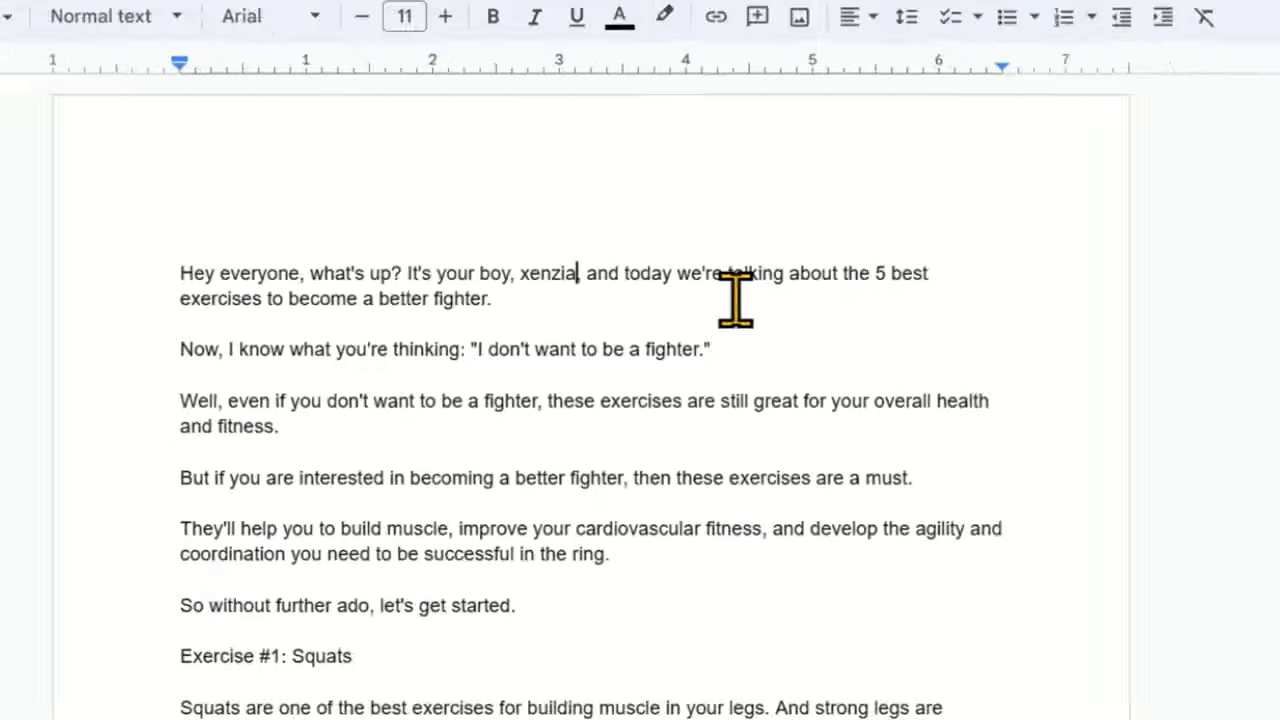
pyautogui.scroll(-15, 735, 297)
pyautogui.moveTo(618, 395); pyautogui.dragTo(525, 393)
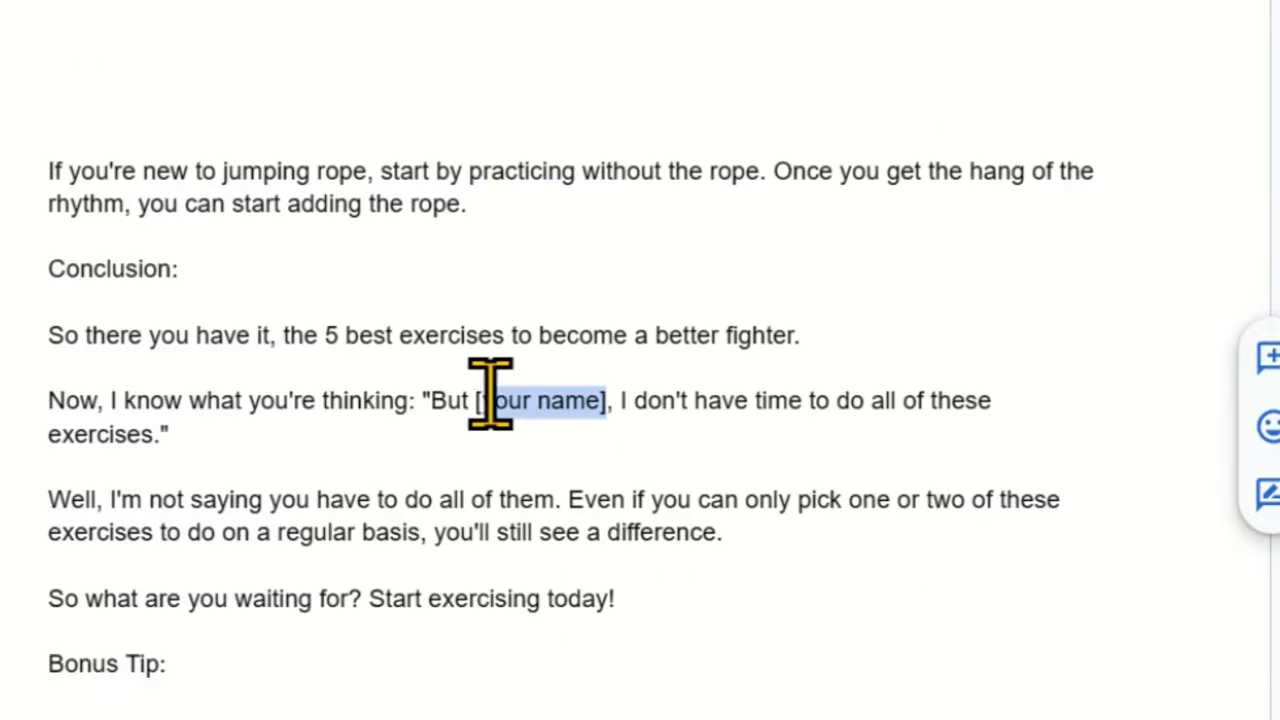
pyautogui.press('BackSpace')
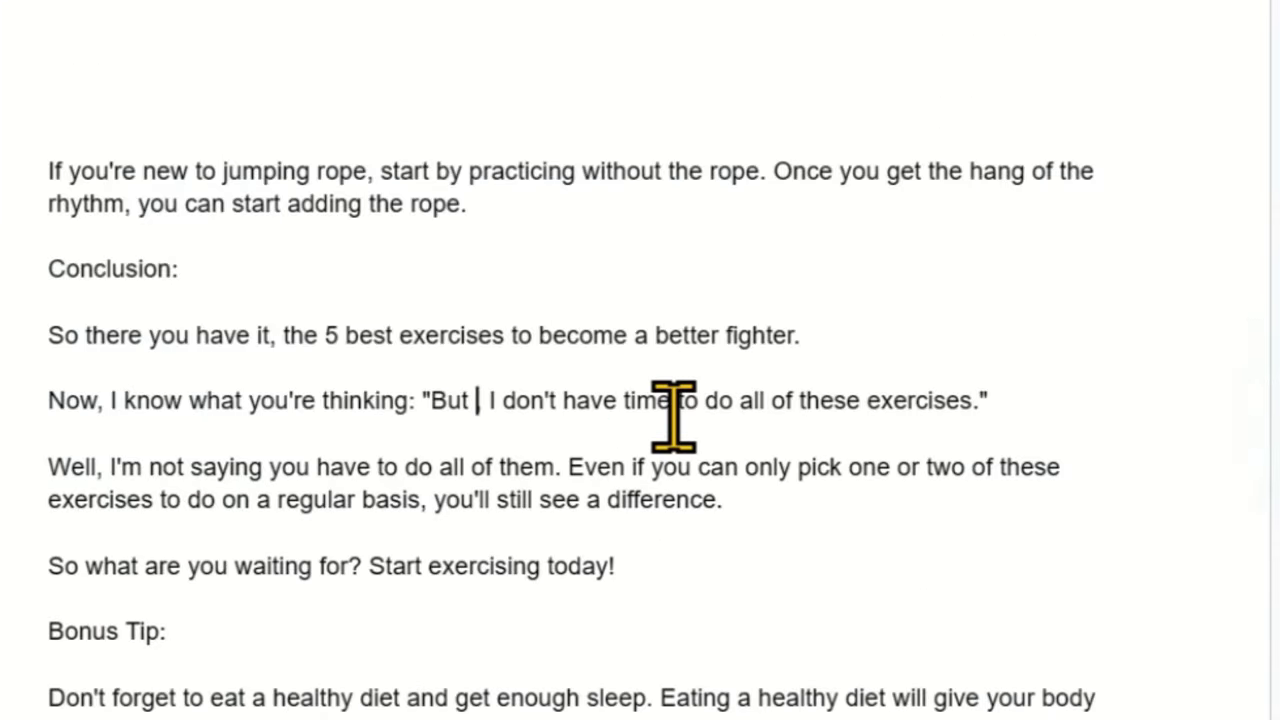
pyautogui.write('xenzia')
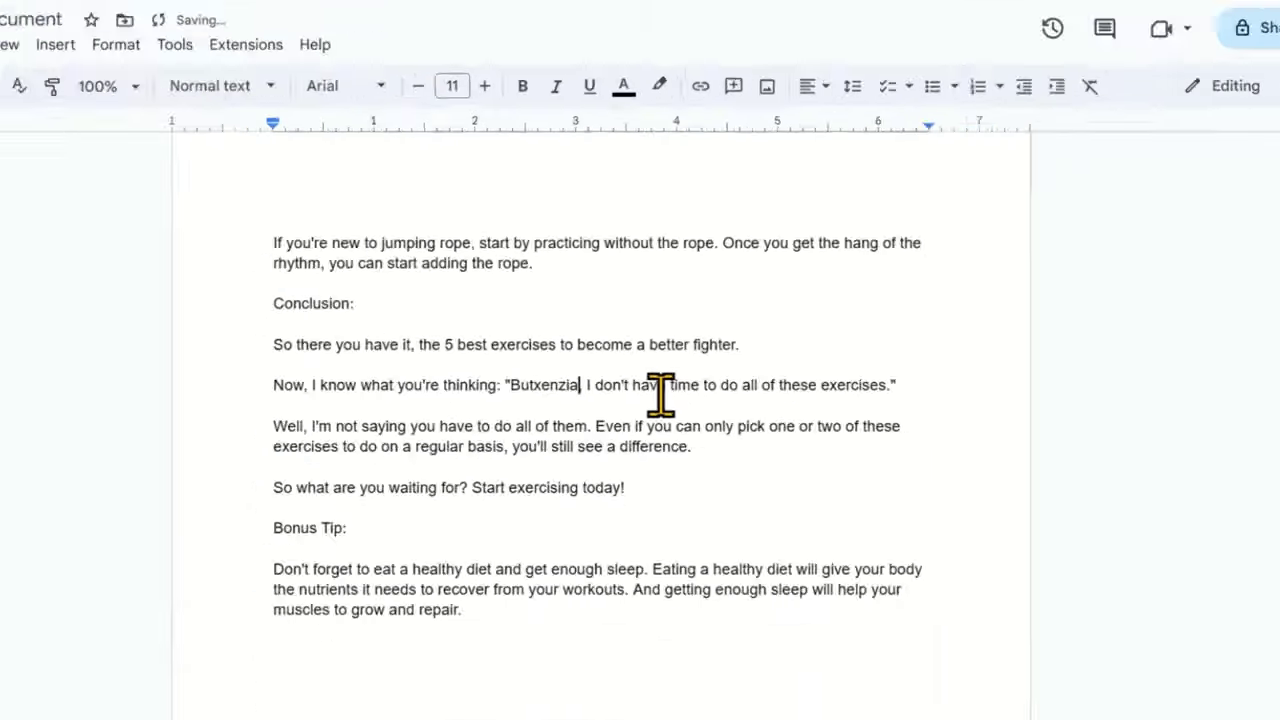
pyautogui.write(',')
# Select the script text starting from its beginning
pyautogui.scroll(10, 662, 395)
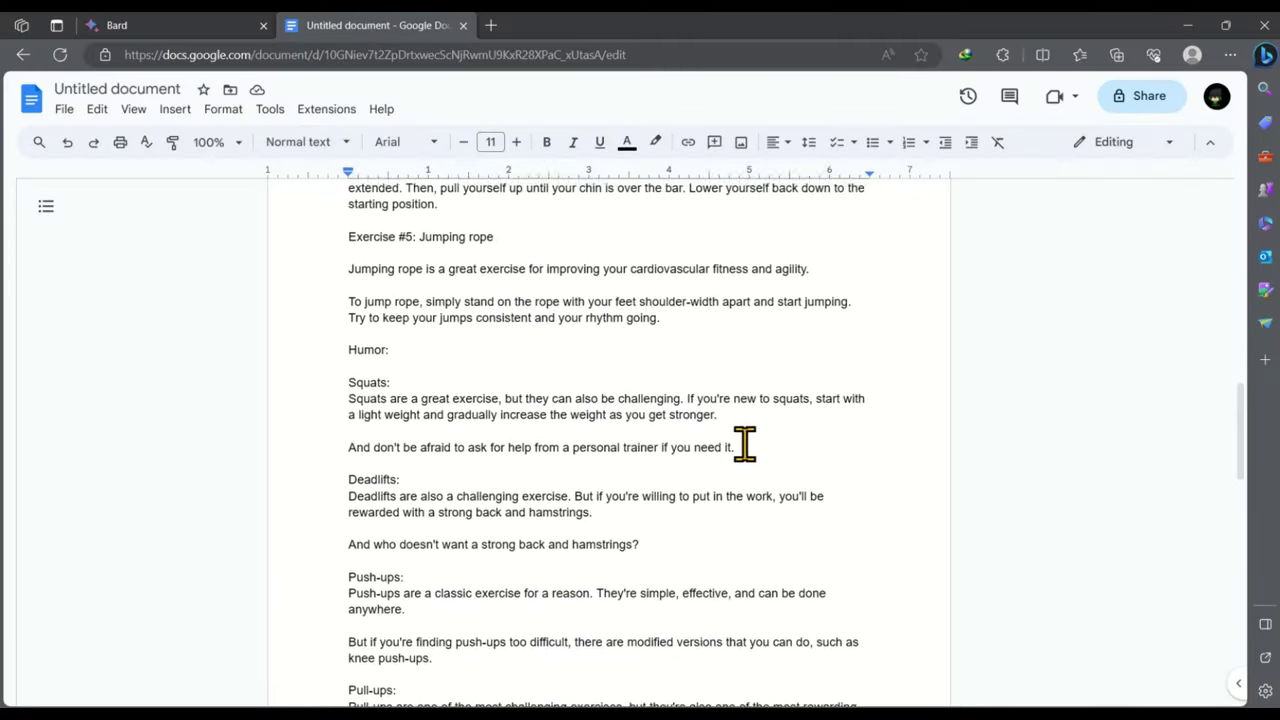
pyautogui.scroll(15, 744, 445)
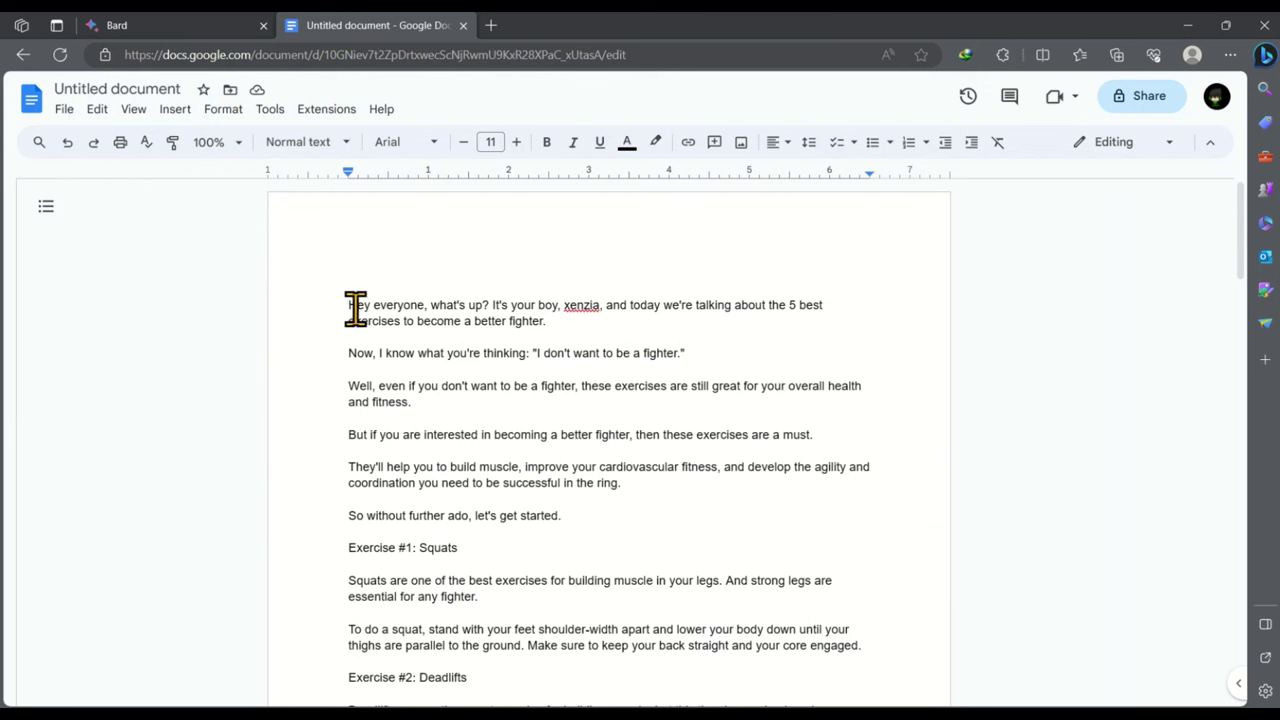
pyautogui.moveTo(348, 305); pyautogui.dragTo(767, 432)
pyautogui.hotkey('ctrl', 'c')
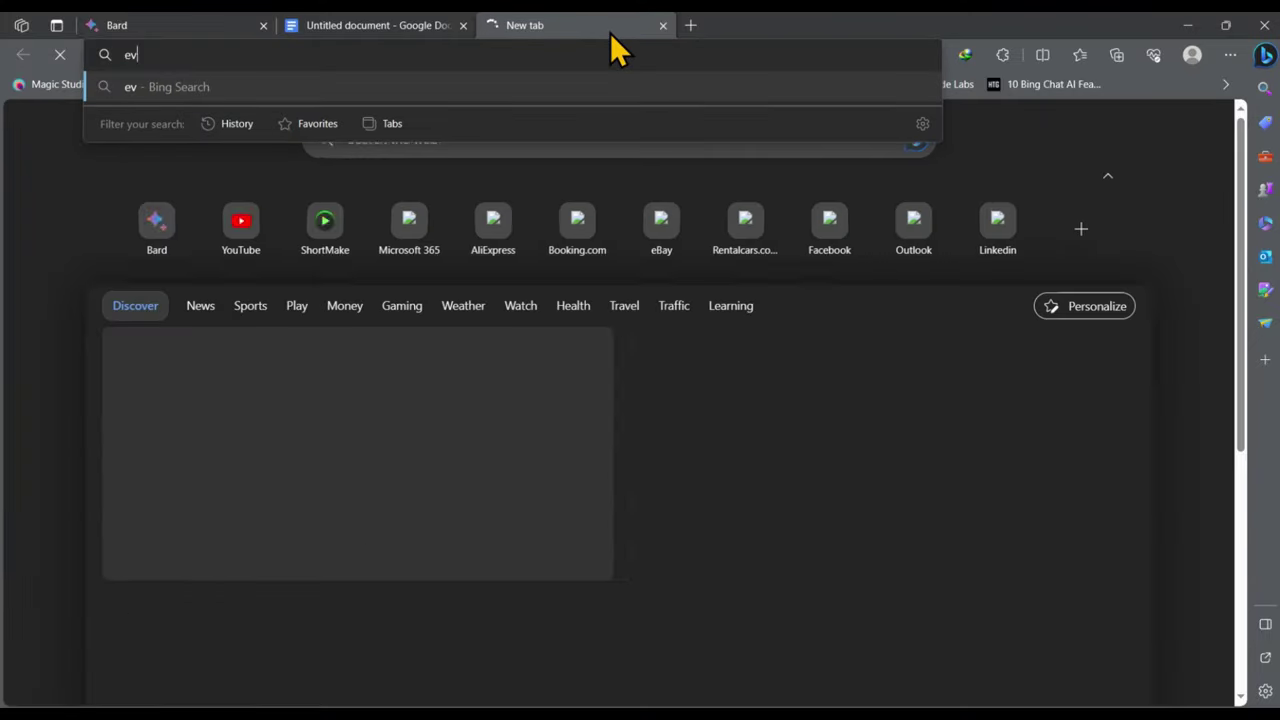
# Paste the better-fighter script into ElevenLabs' Speech Synthesis text box and show the voice list
pyautogui.write('enlabs.io')
pyautogui.press('Return')
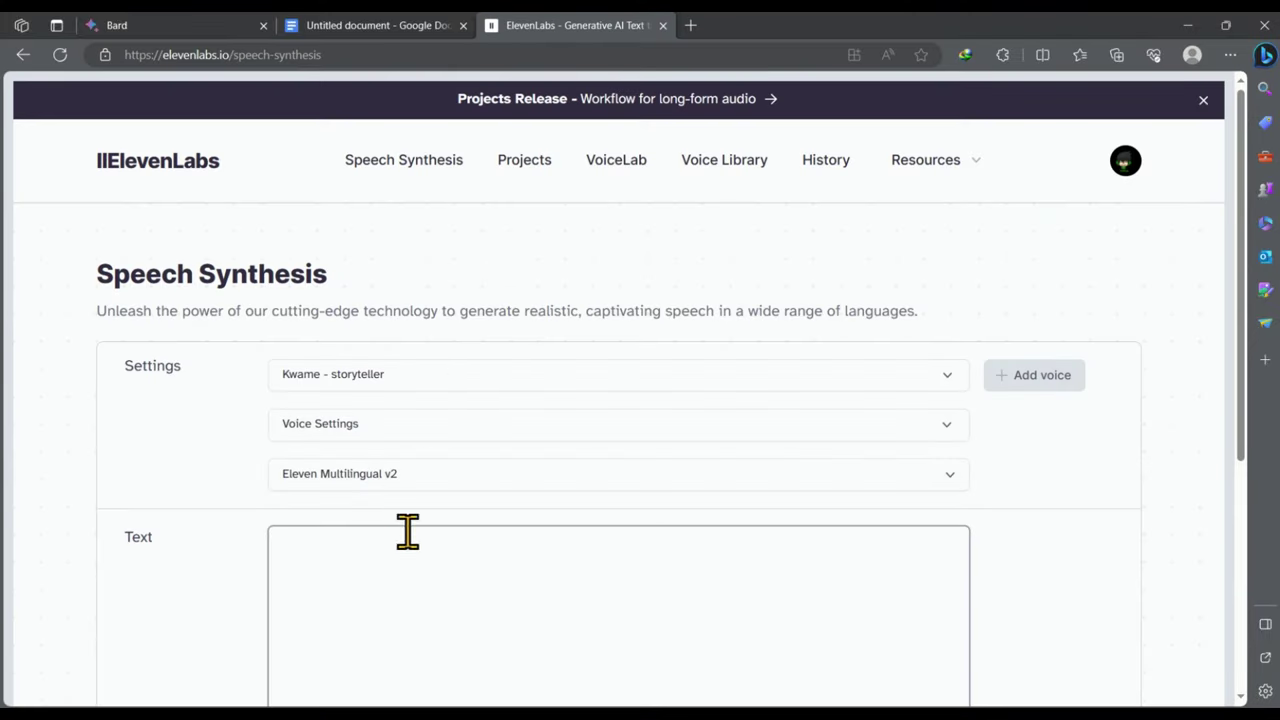
pyautogui.rightClick(397, 557)
pyautogui.click(470, 366)
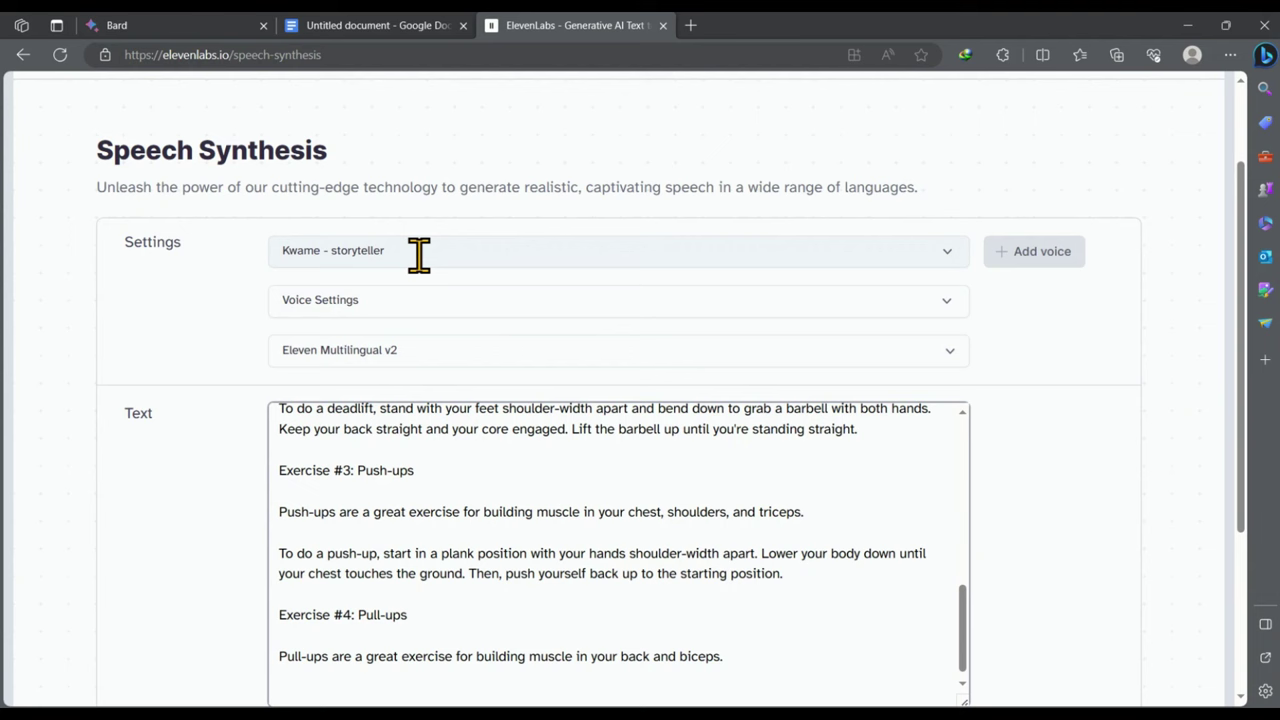
pyautogui.click(446, 254)
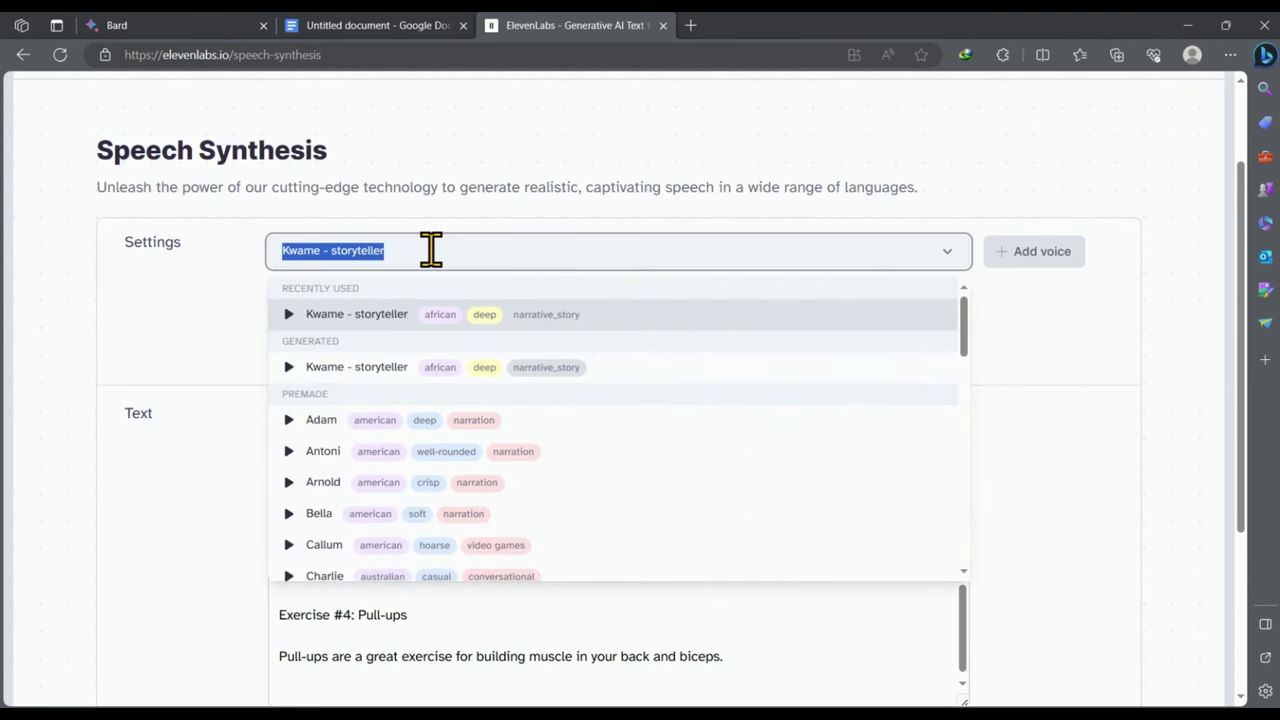
pyautogui.scroll(2, 431, 250)
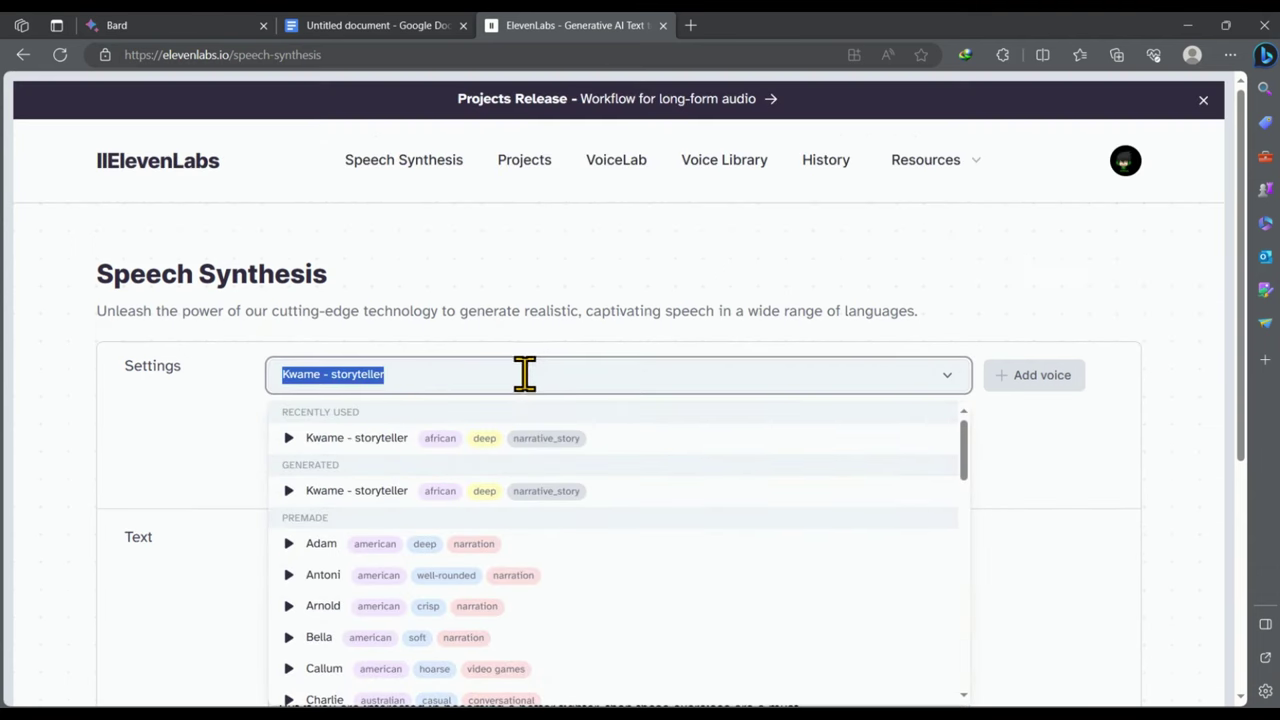
# In the Voice Library, preview the Alex voice, then cancel adding it
pyautogui.click(712, 176)
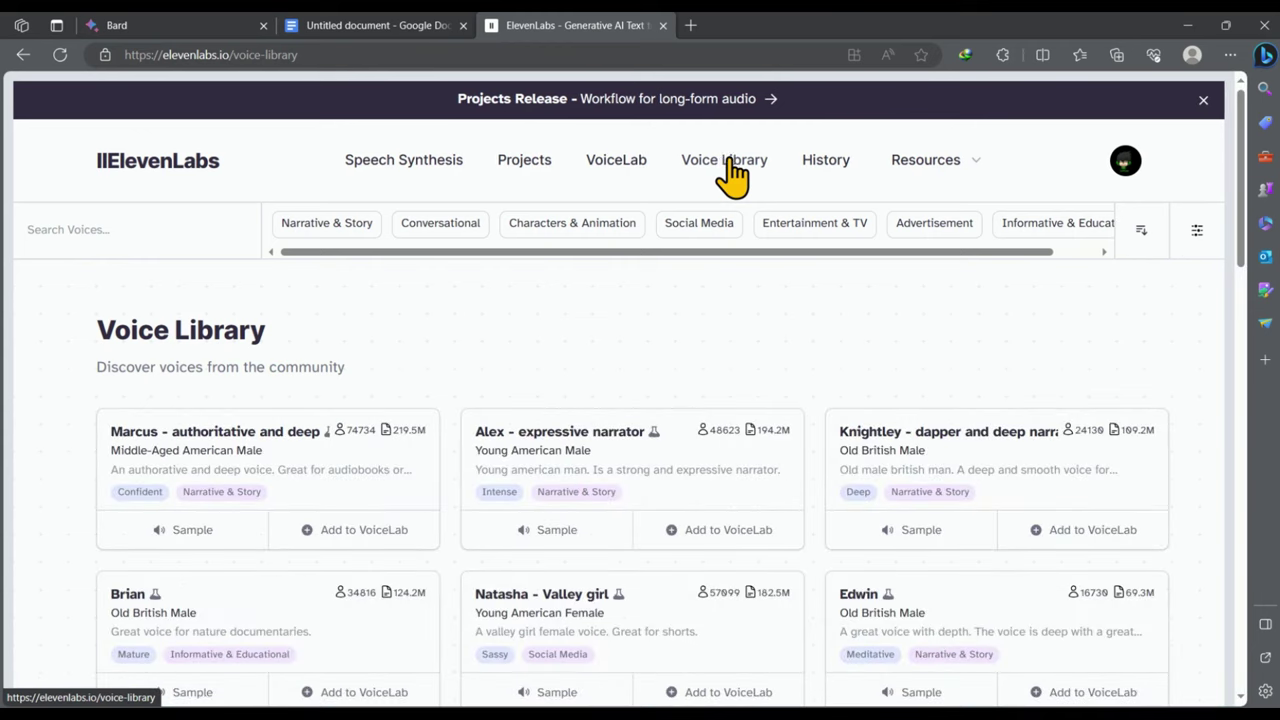
pyautogui.click(512, 530)
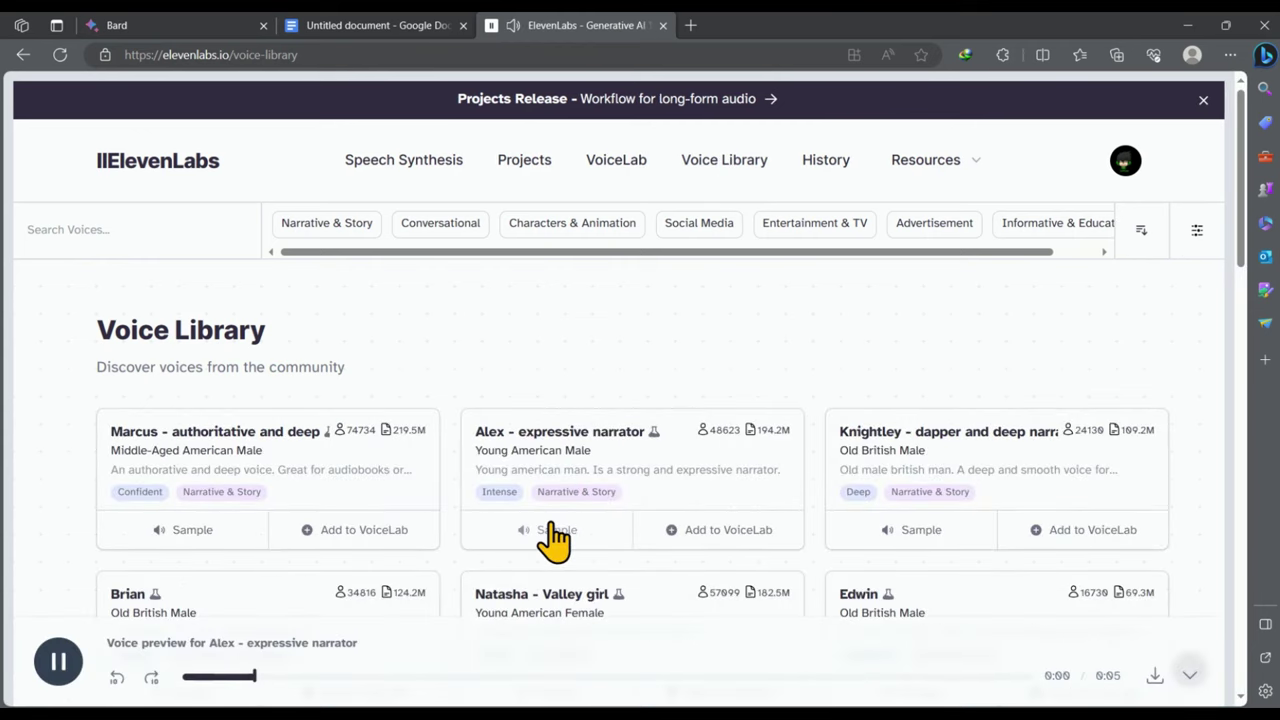
pyautogui.click(57, 661)
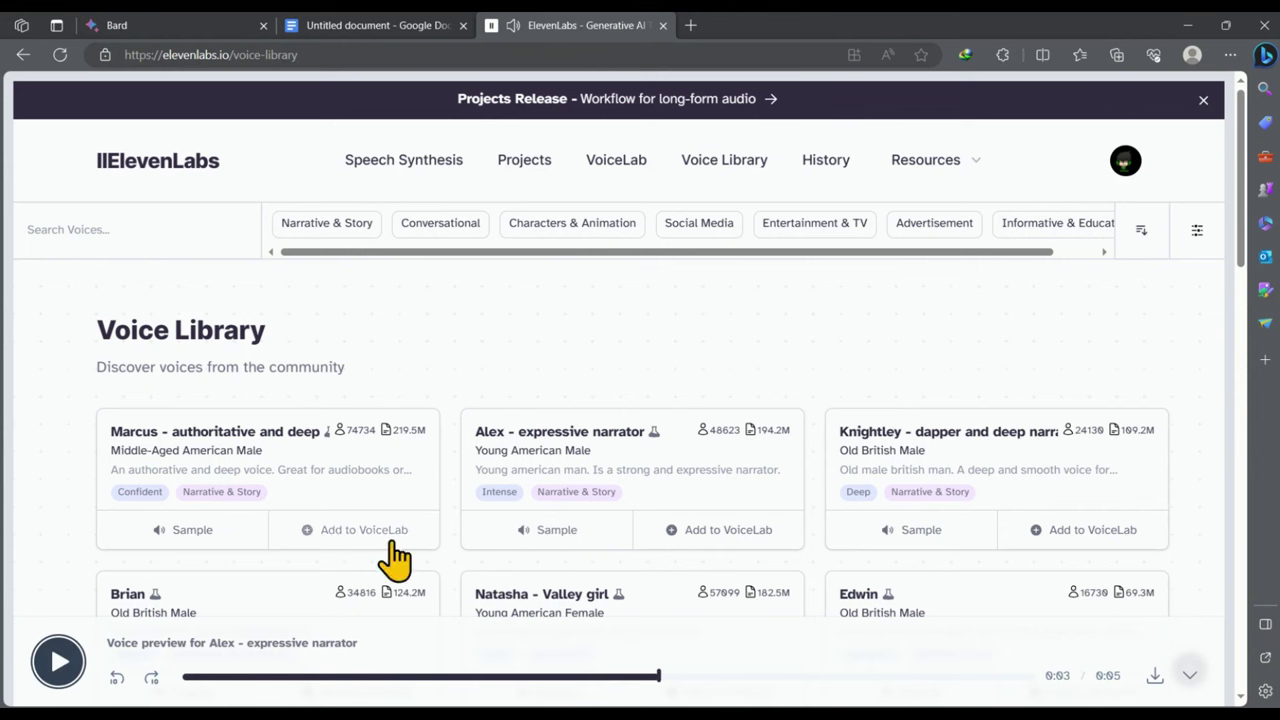
pyautogui.click(718, 545)
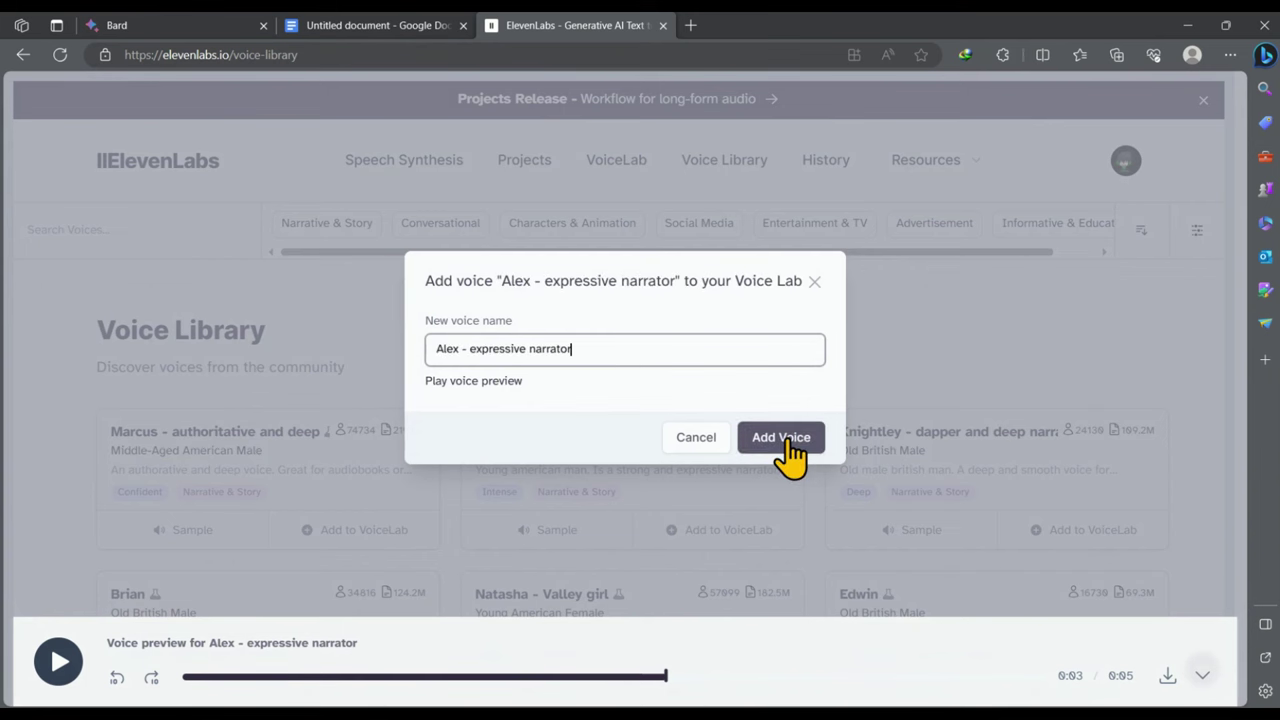
pyautogui.click(815, 282)
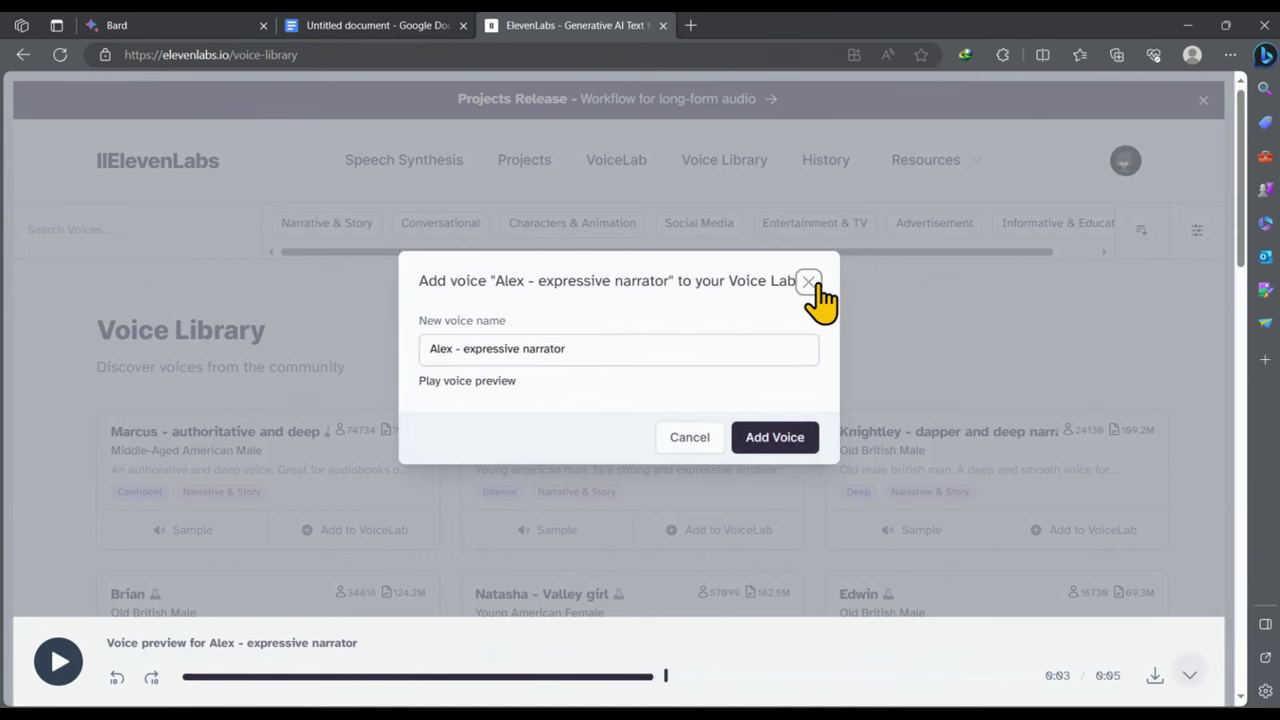
# Search for Eleguar - Latin American Spanish, preview it, and add it to VoiceLab
pyautogui.click(121, 218)
pyautogui.write('Eleguar - Latin American Spanish')
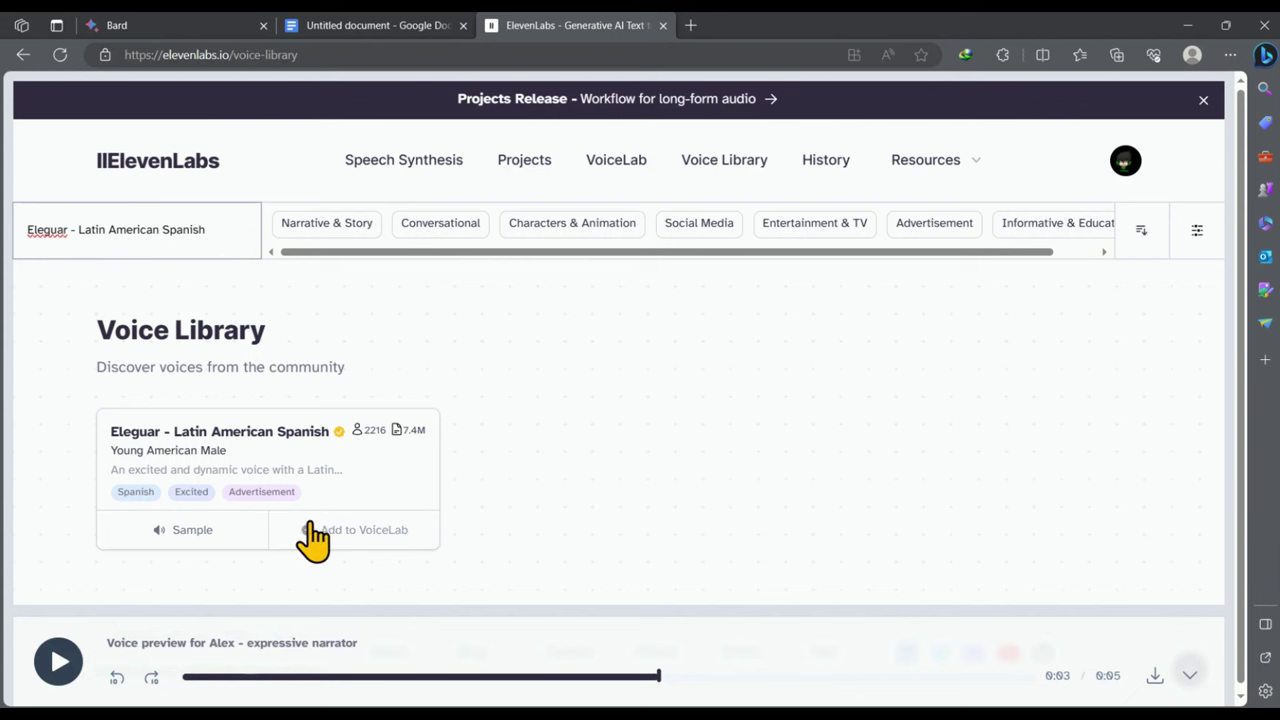
pyautogui.click(172, 541)
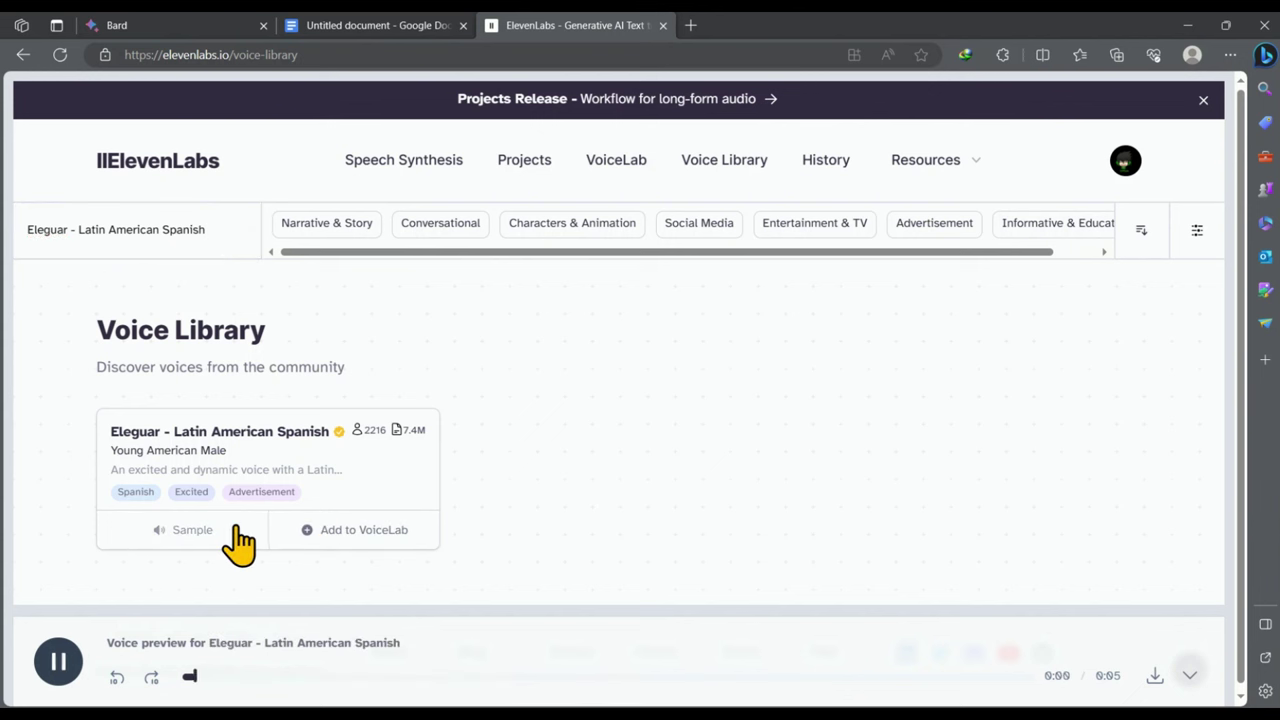
pyautogui.click(57, 662)
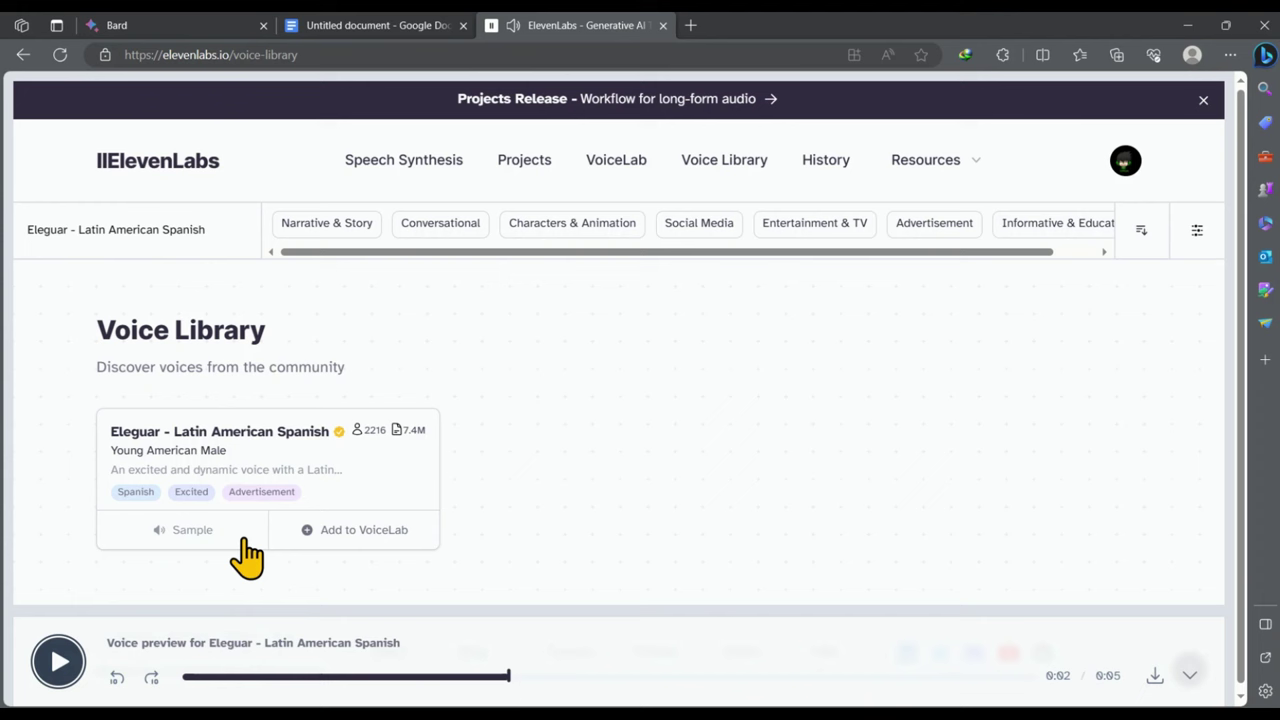
pyautogui.click(320, 530)
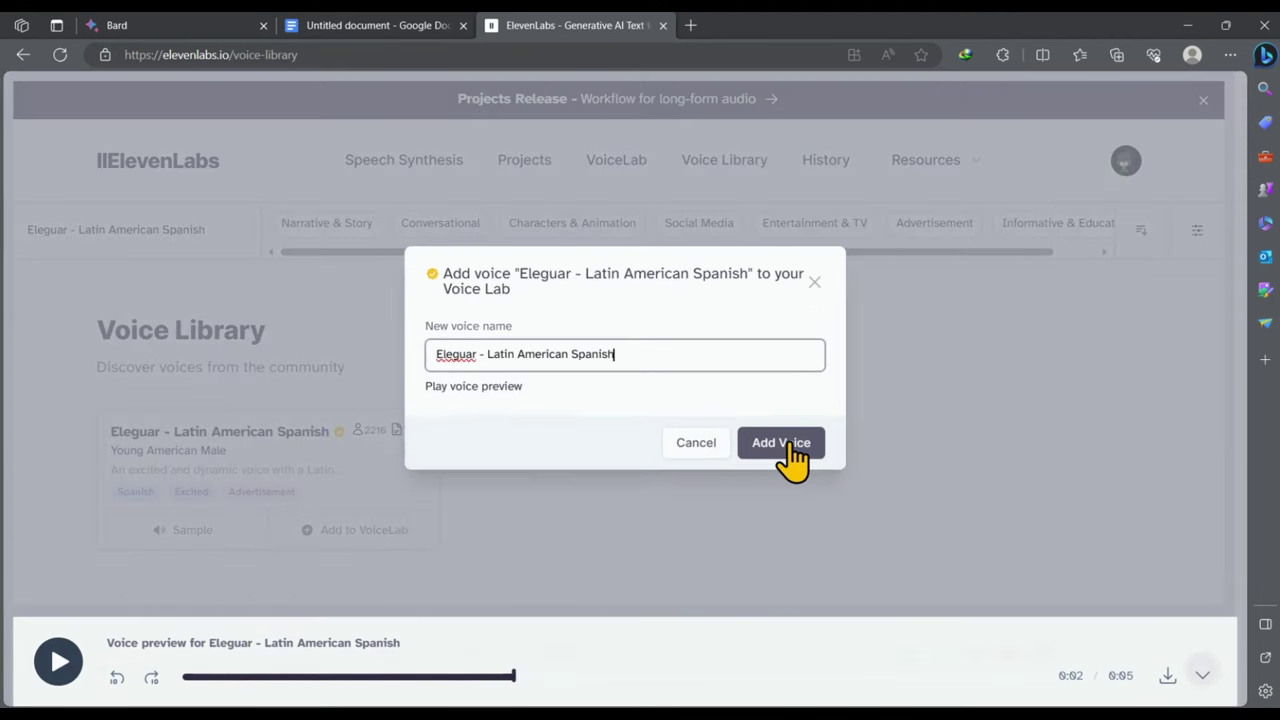
pyautogui.click(790, 450)
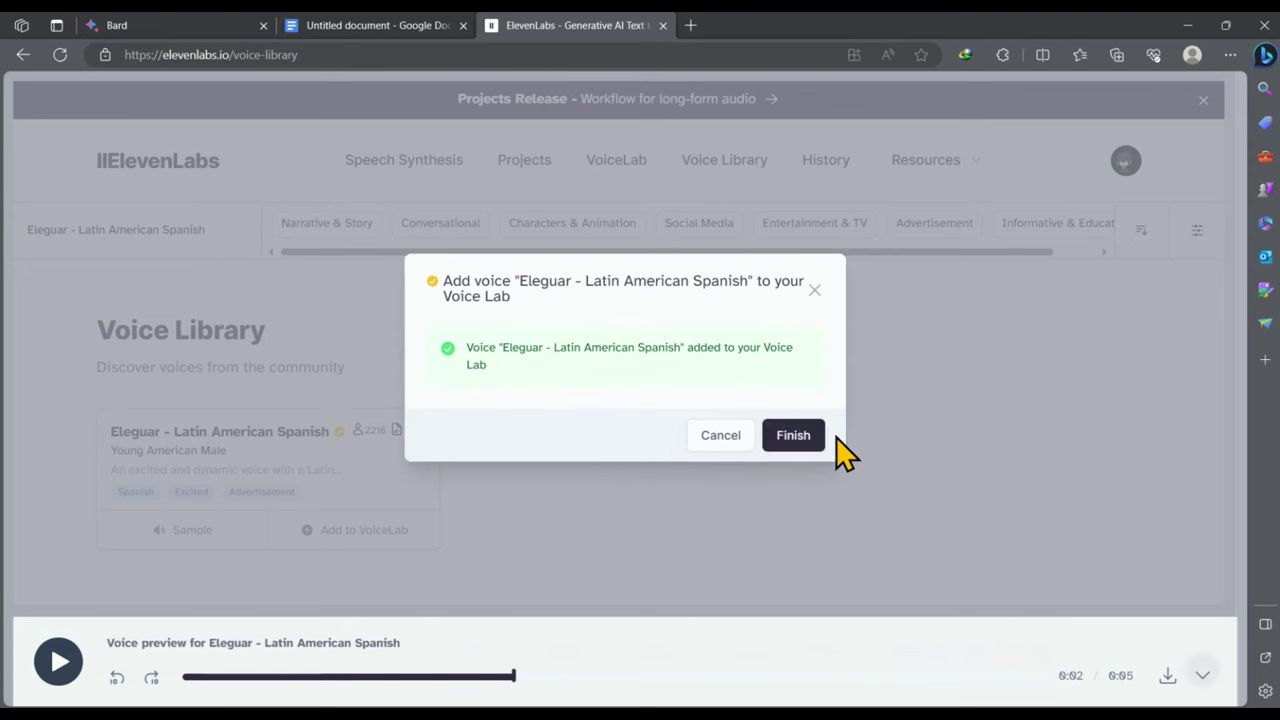
pyautogui.click(795, 440)
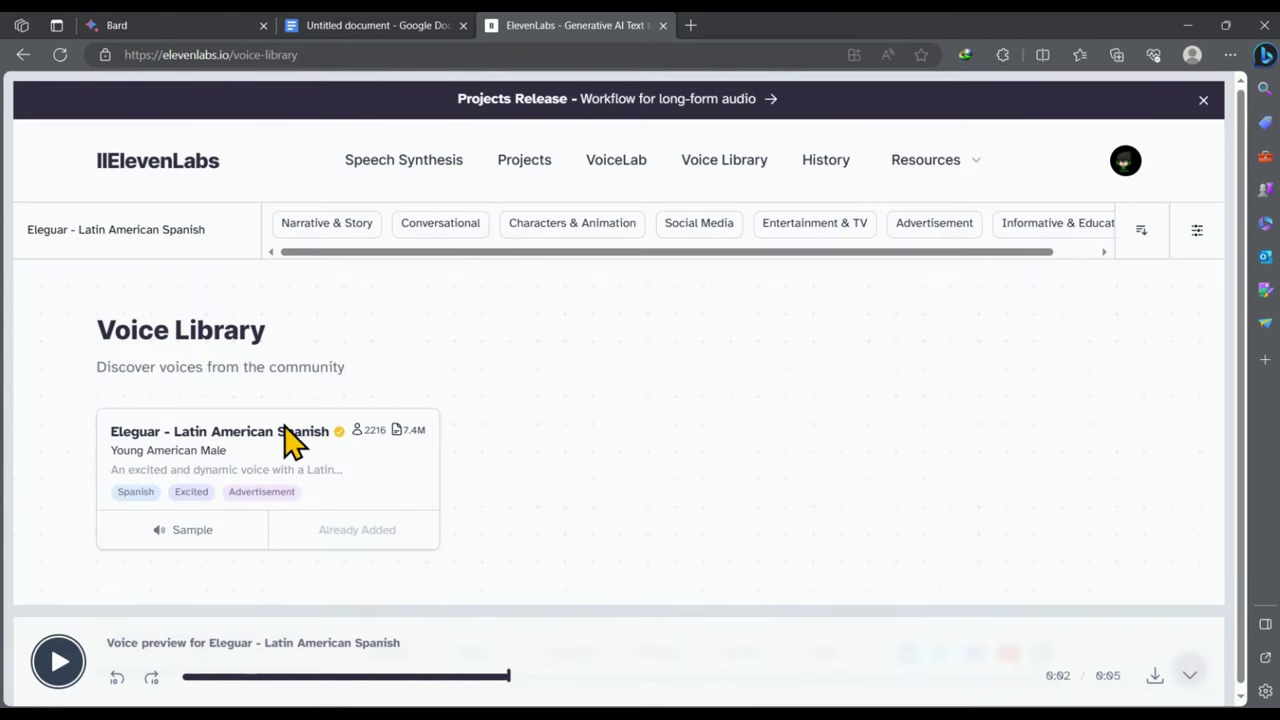
# Pick the Eleguar voice from VoiceLab and generate the 1:39 fighter-script narration
pyautogui.click(400, 163)
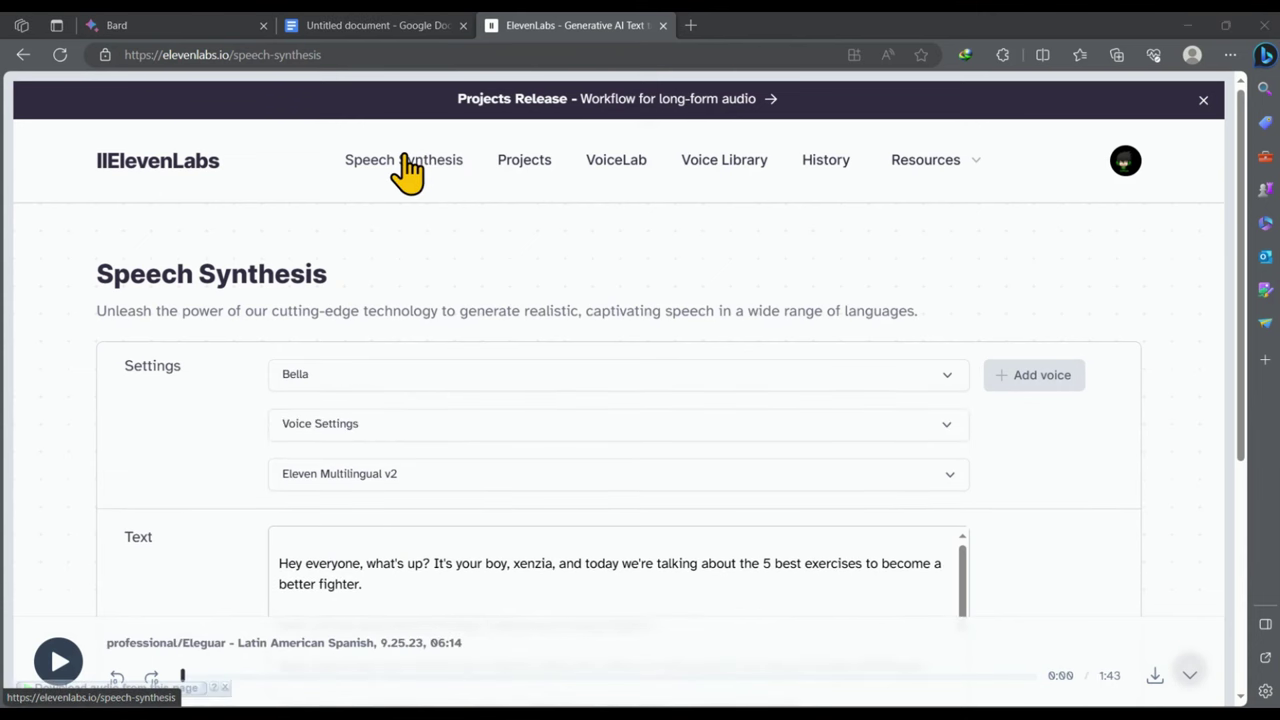
pyautogui.click(1036, 376)
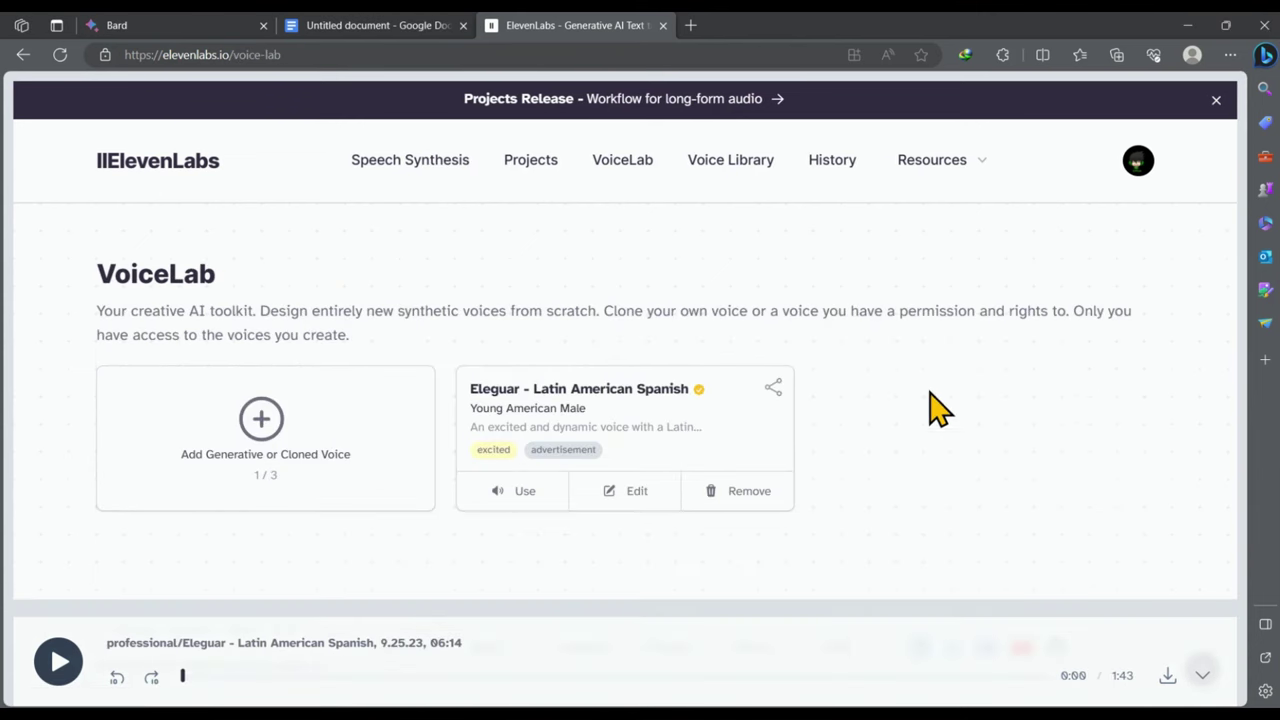
pyautogui.click(521, 495)
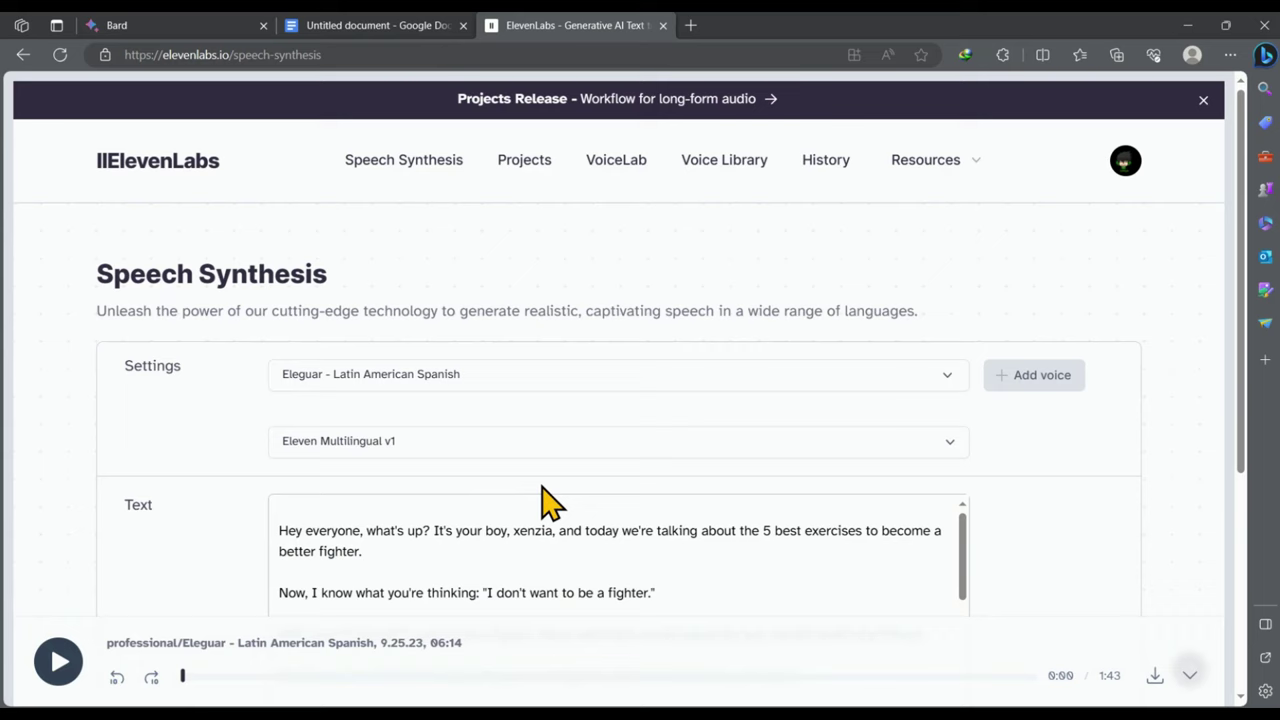
pyautogui.scroll(-4, 420, 420)
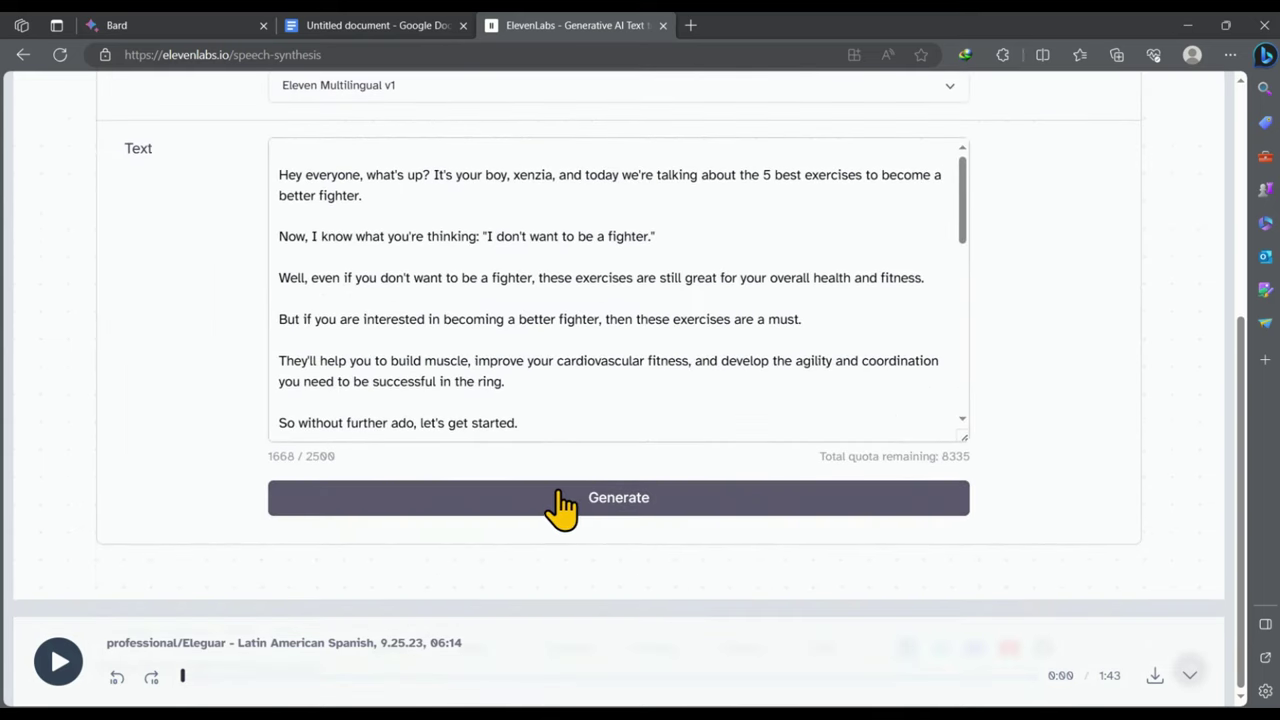
pyautogui.click(590, 502)
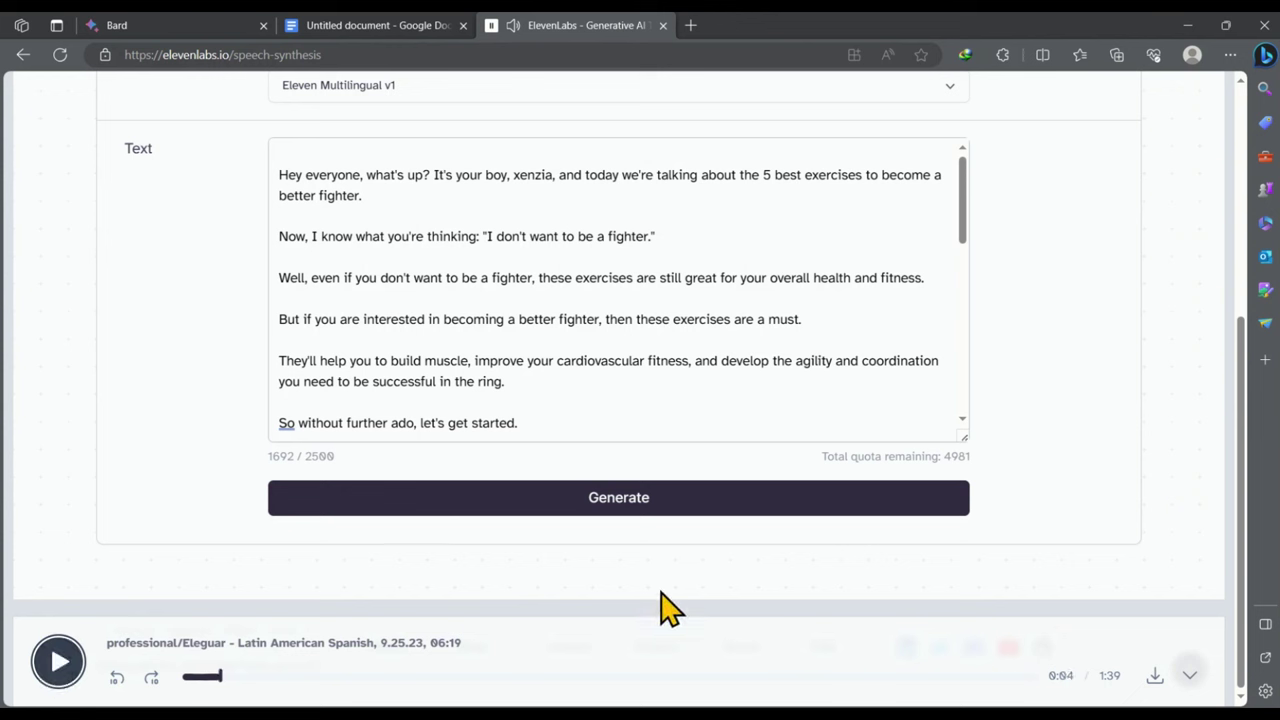
# Download the generated MP3 and drop it onto CapCut's audio track
pyautogui.click(1155, 677)
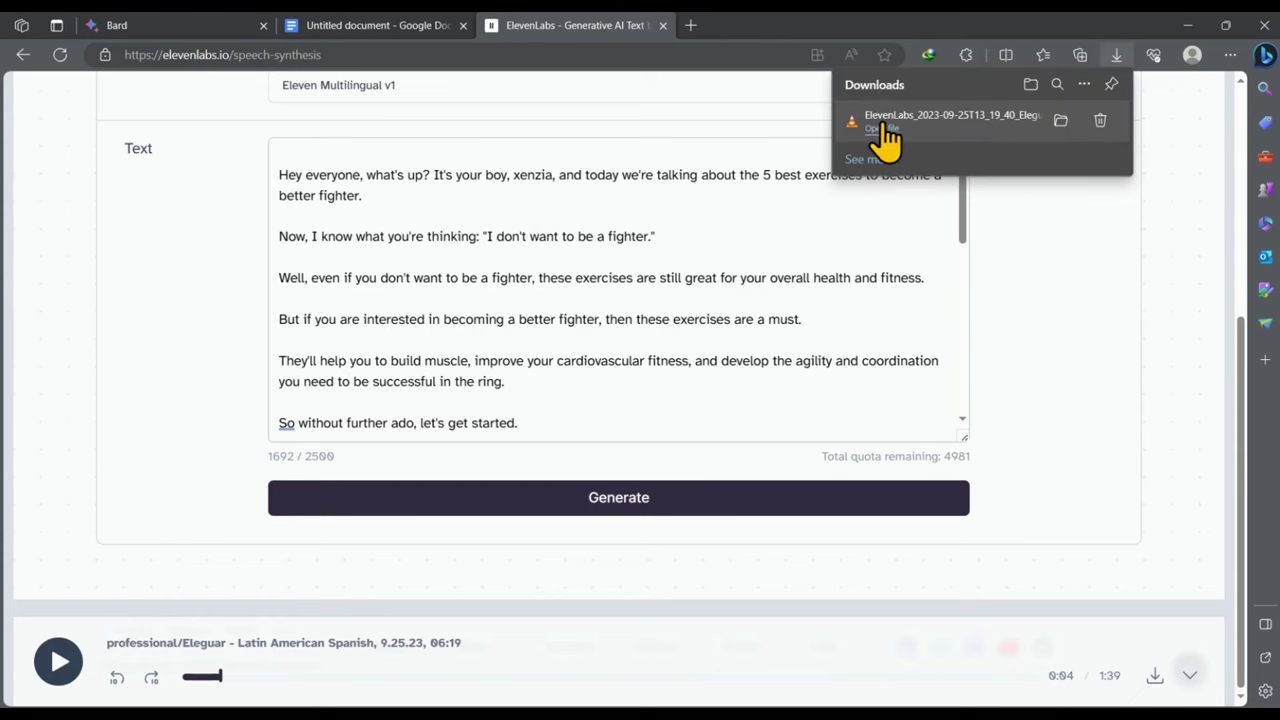
pyautogui.moveTo(886, 137); pyautogui.dragTo(251, 571)
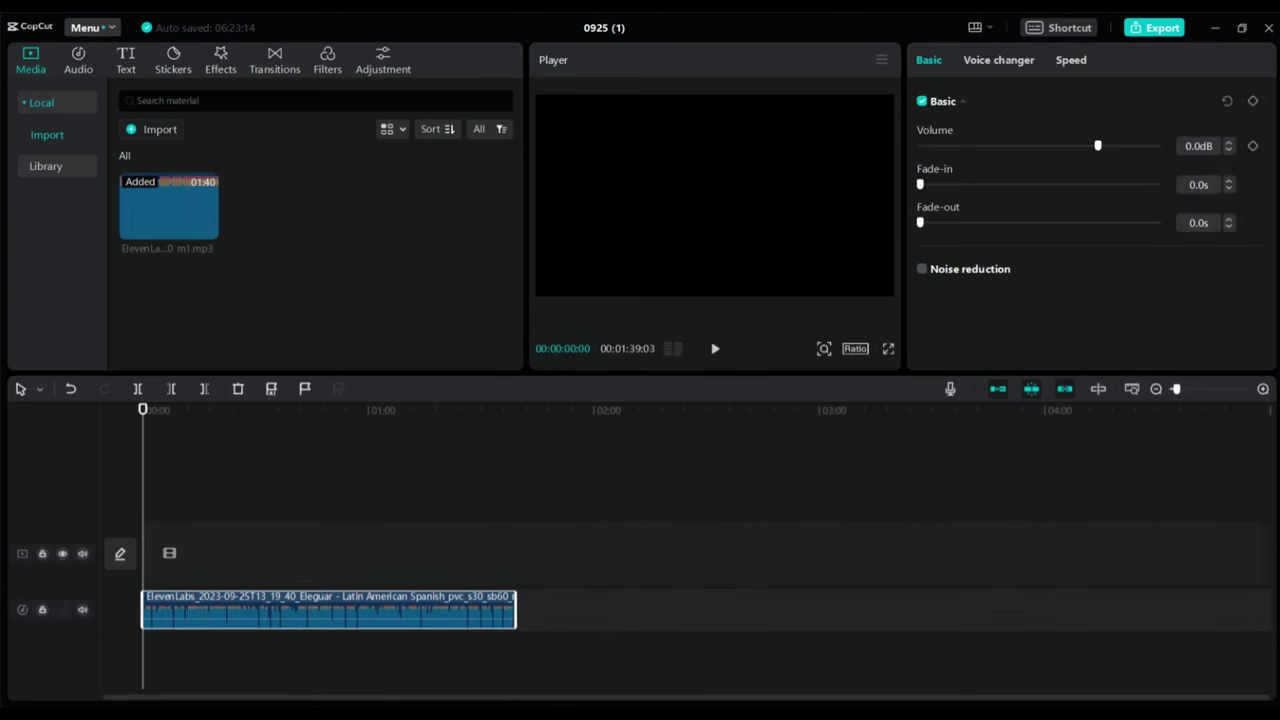
# Copy the pull-ups and jumping rope passage from the Google Docs script
pyautogui.click(277, 657)
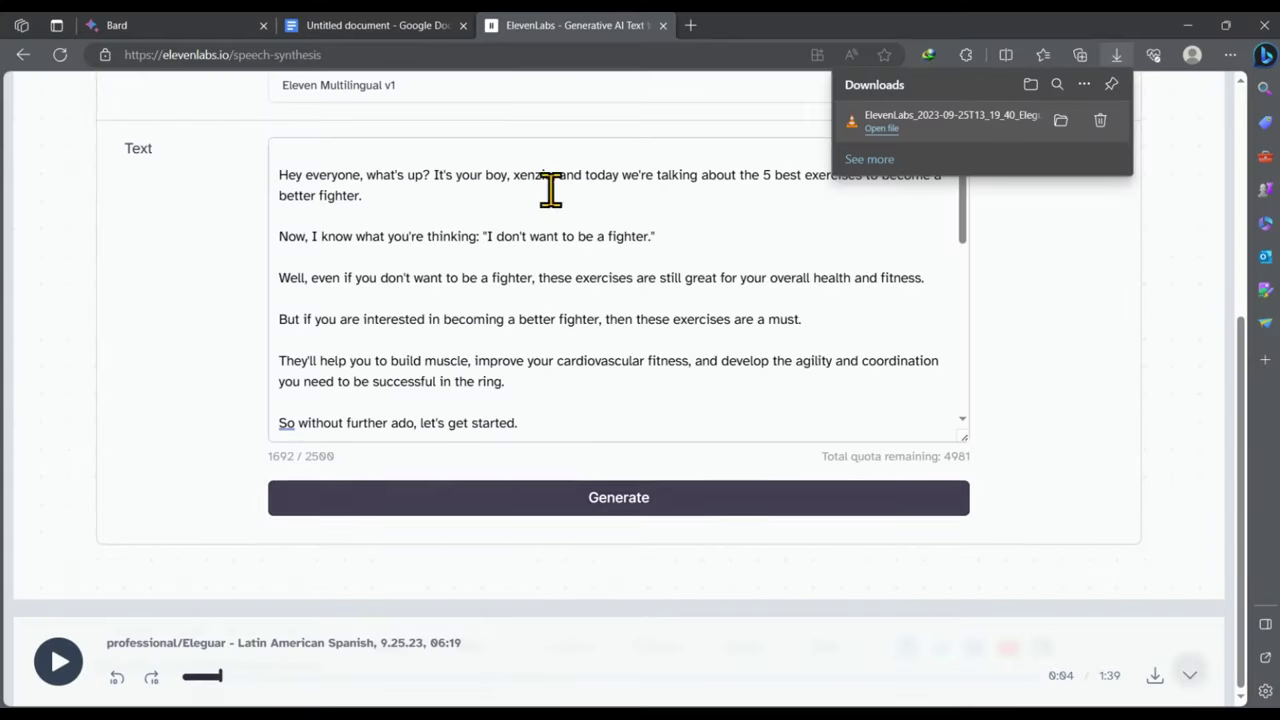
pyautogui.hotkey('ctrl', 'shift', 'Tab')
pyautogui.scroll(-4, 617, 380)
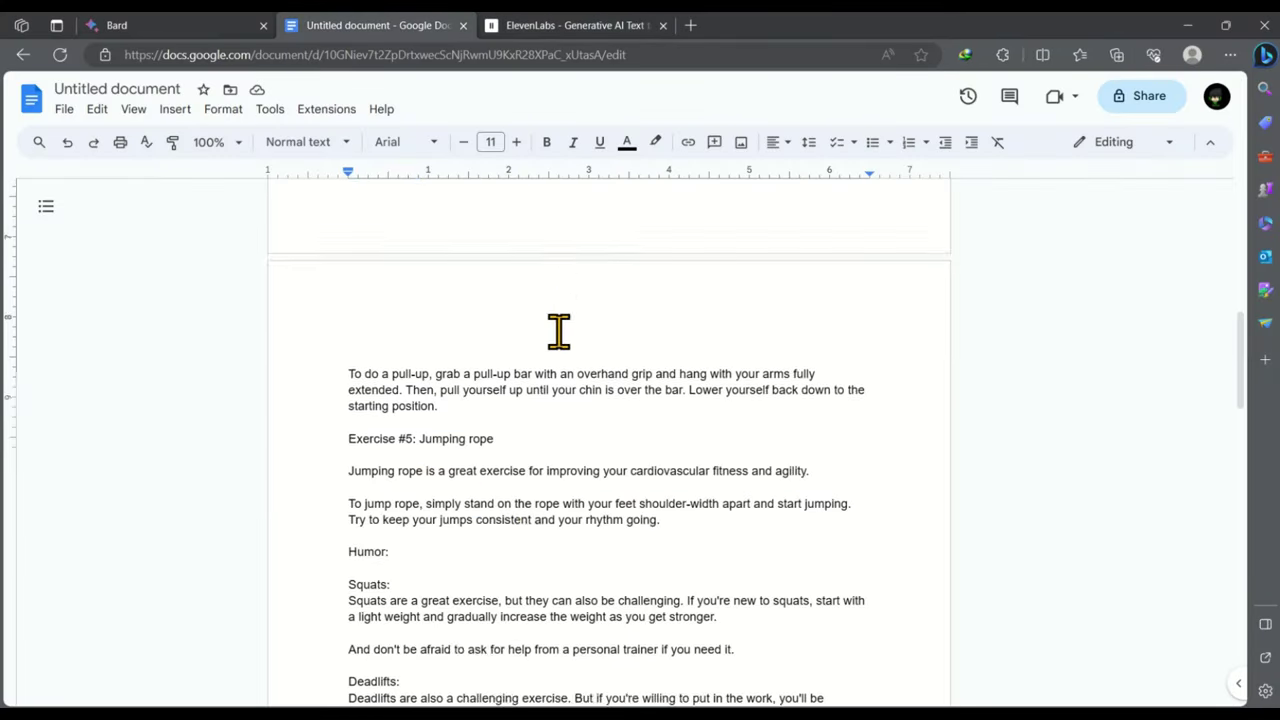
pyautogui.scroll(2, 459, 289)
pyautogui.moveTo(374, 334); pyautogui.dragTo(558, 392)
pyautogui.rightClick(503, 385)
pyautogui.click(569, 312)
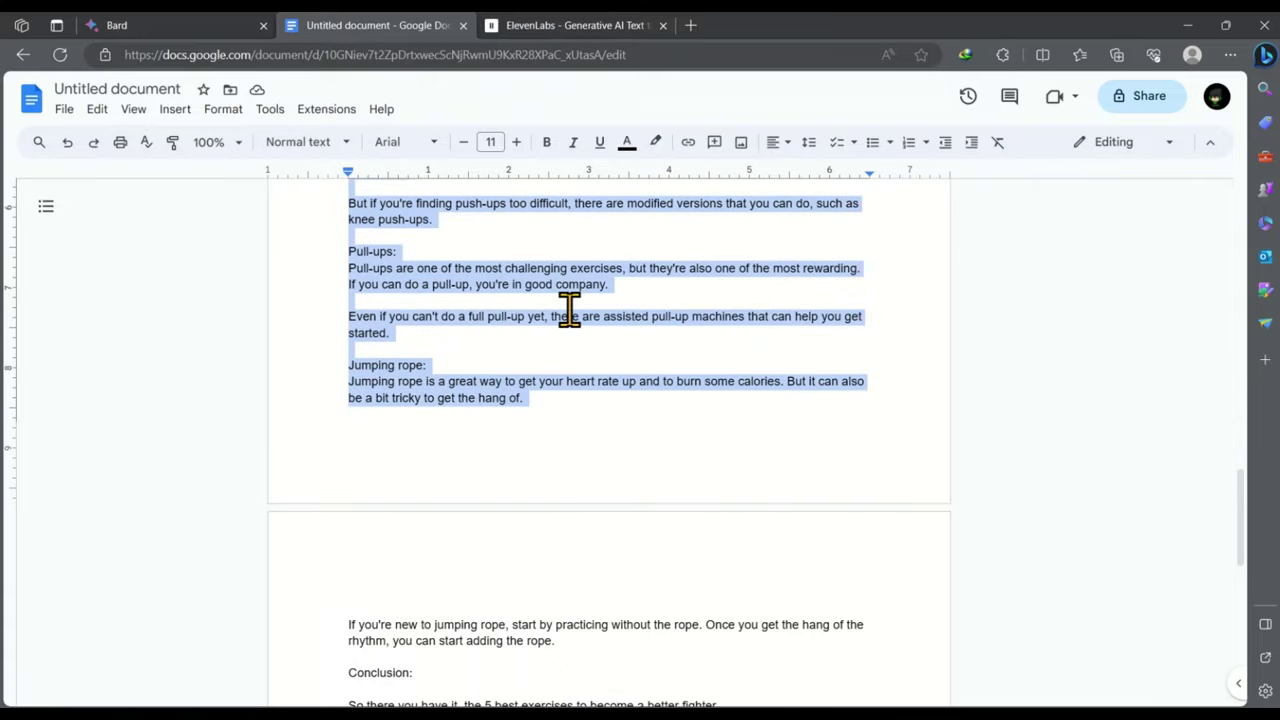
# Replace the ElevenLabs text with that passage and generate new speech
pyautogui.click(575, 27)
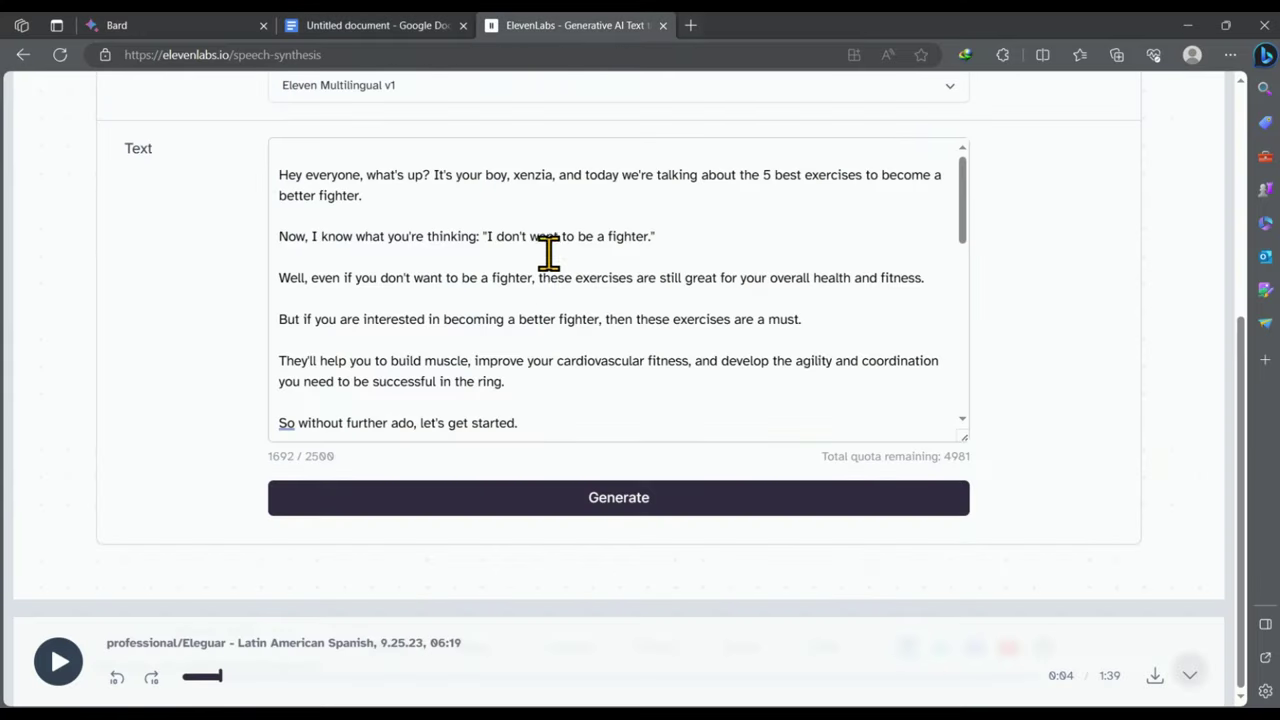
pyautogui.click(514, 401)
pyautogui.hotkey('ctrl', 'a')
pyautogui.press('BackSpace')
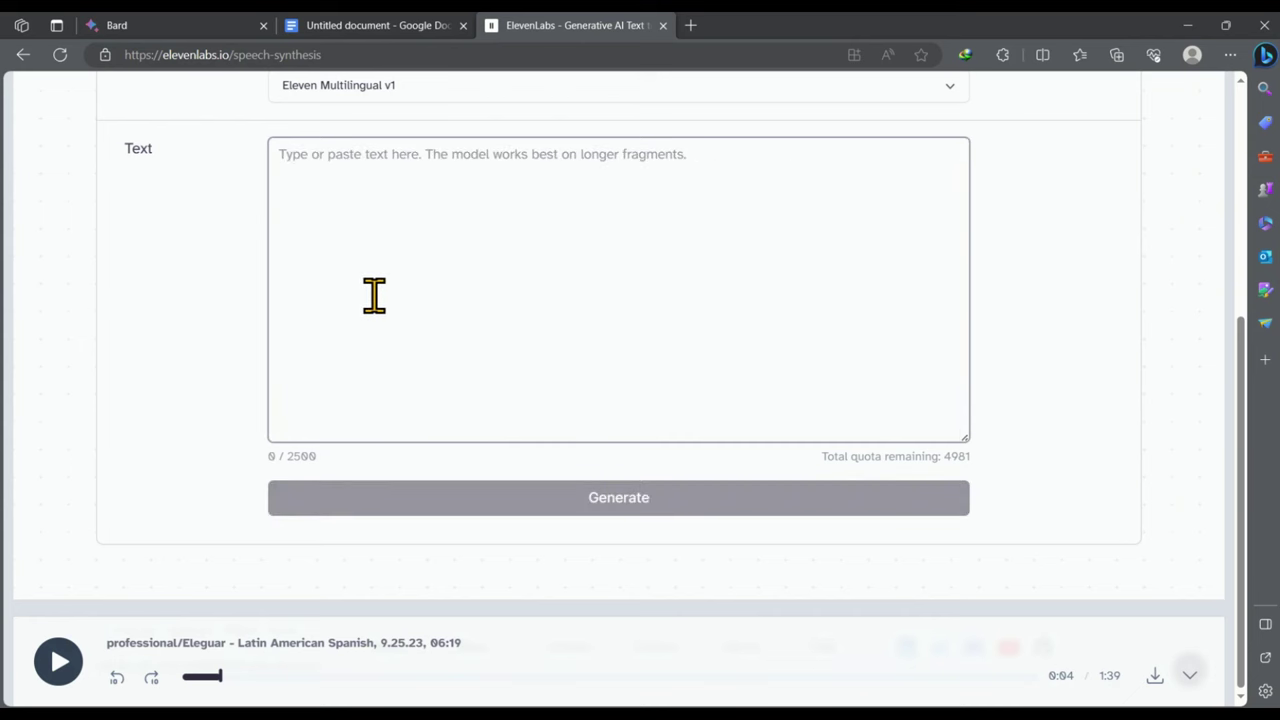
pyautogui.hotkey('ctrl', 'v')
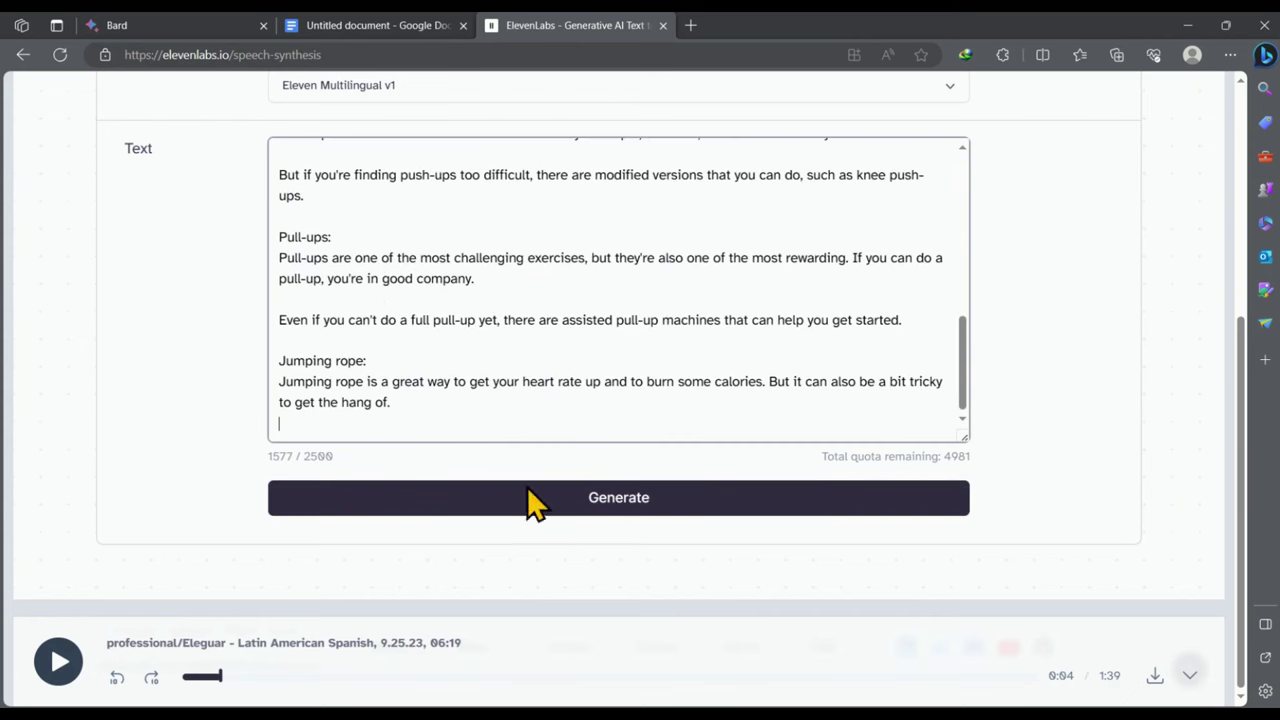
pyautogui.click(617, 500)
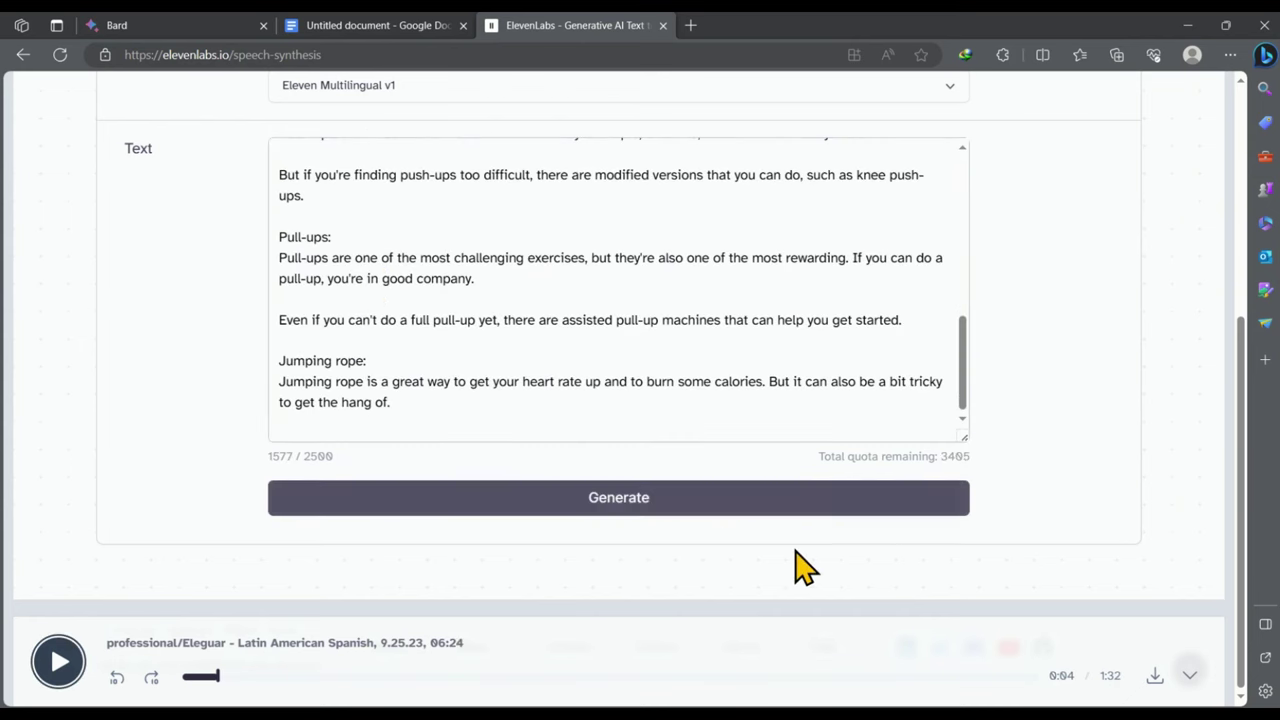
# Download the 1:33 clip and place it right after the first on CapCut's audio track
pyautogui.click(1156, 676)
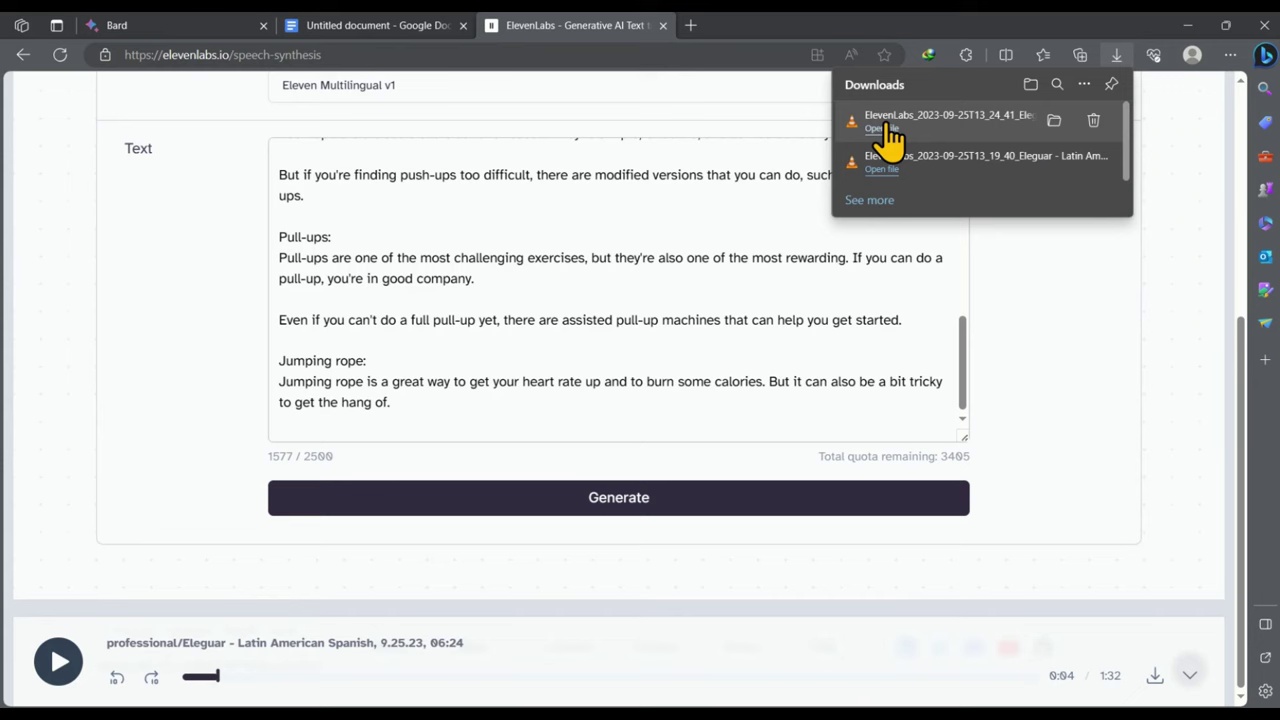
pyautogui.moveTo(888, 140); pyautogui.dragTo(614, 586)
pyautogui.moveTo(232, 645); pyautogui.dragTo(603, 592)
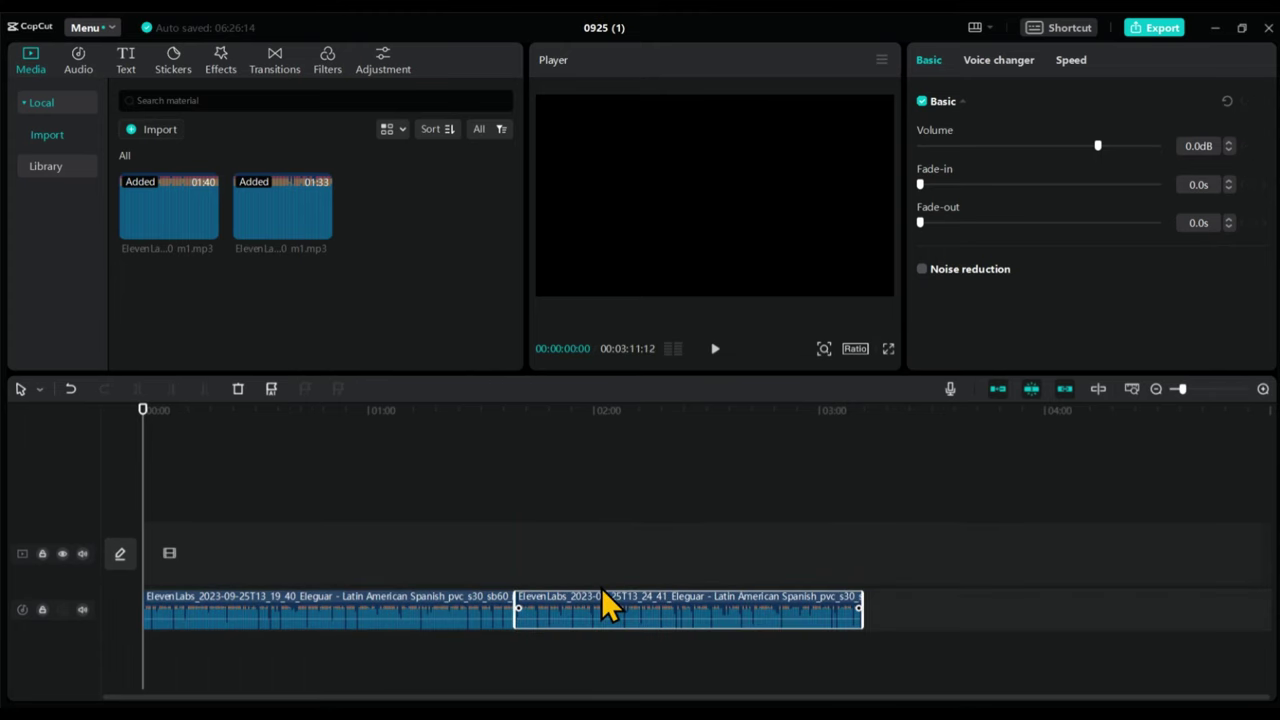
# Copy the script's closing section, from the jumping-rope tip through the Bonus Tip, in Google Docs
pyautogui.moveTo(372, 712)
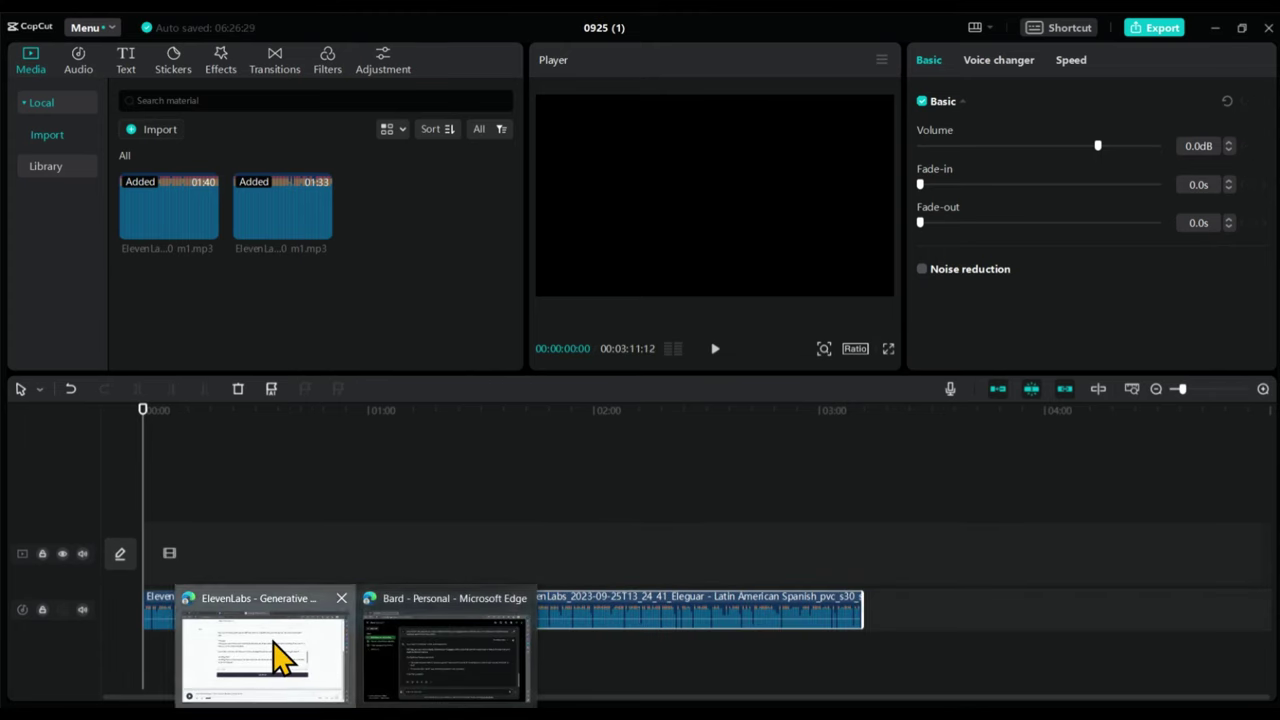
pyautogui.click(277, 651)
pyautogui.click(390, 26)
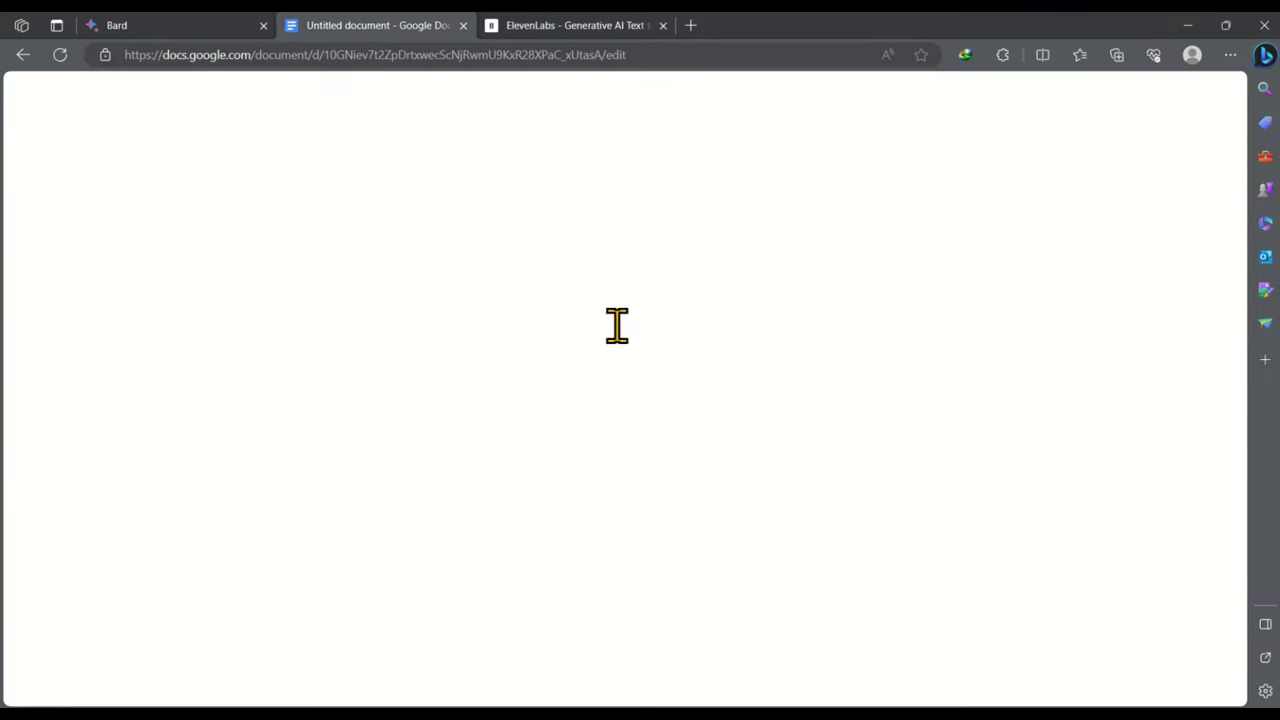
pyautogui.scroll(-3, 500, 320)
pyautogui.scroll(1, 466, 317)
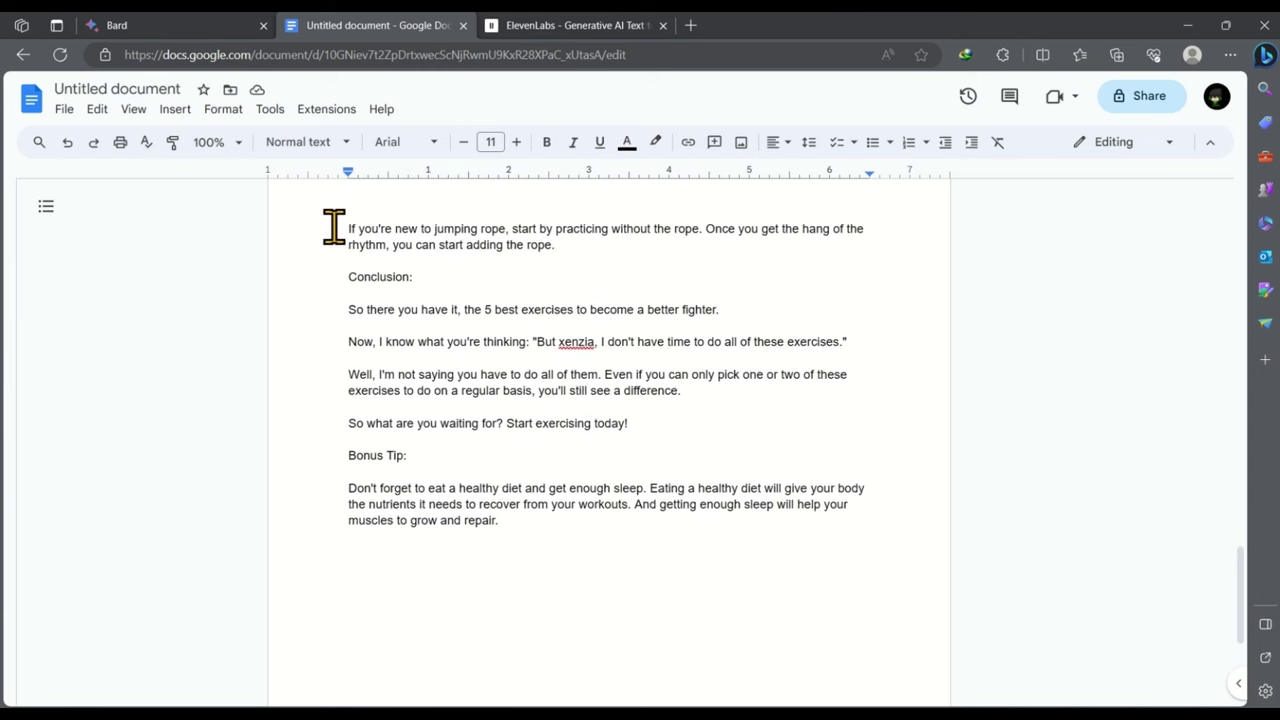
pyautogui.moveTo(336, 228); pyautogui.dragTo(638, 518)
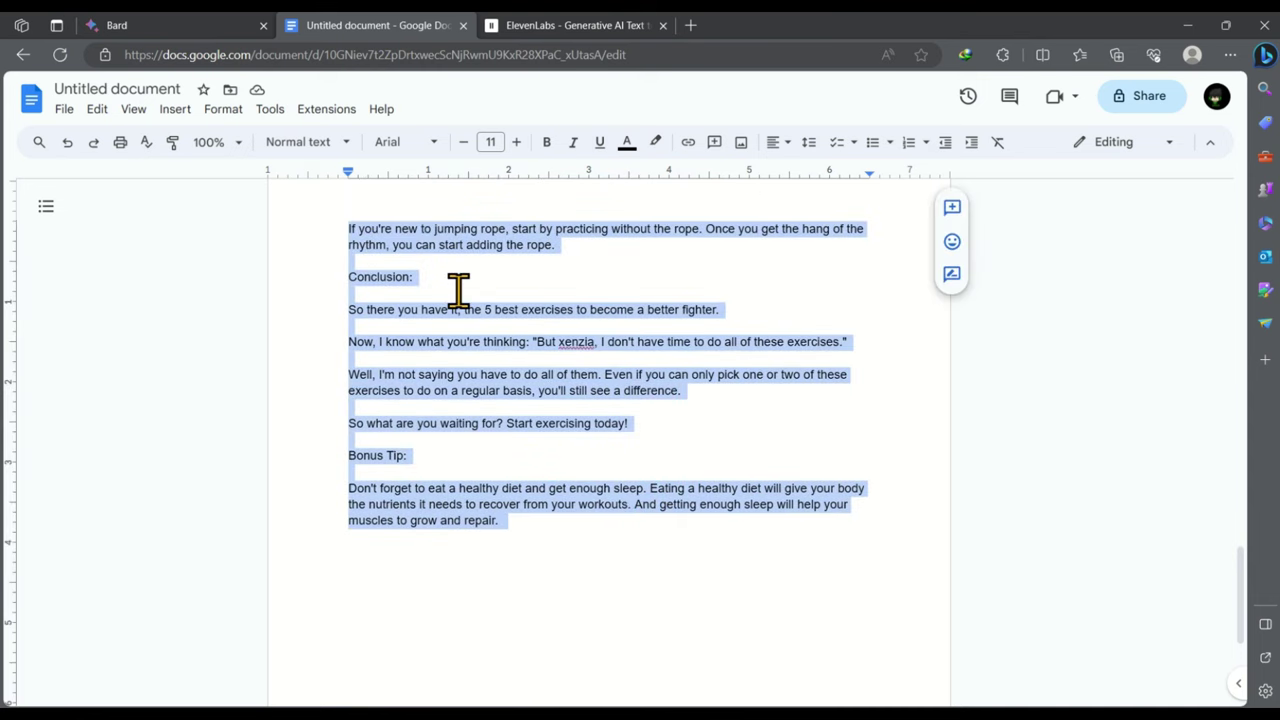
pyautogui.rightClick(510, 292)
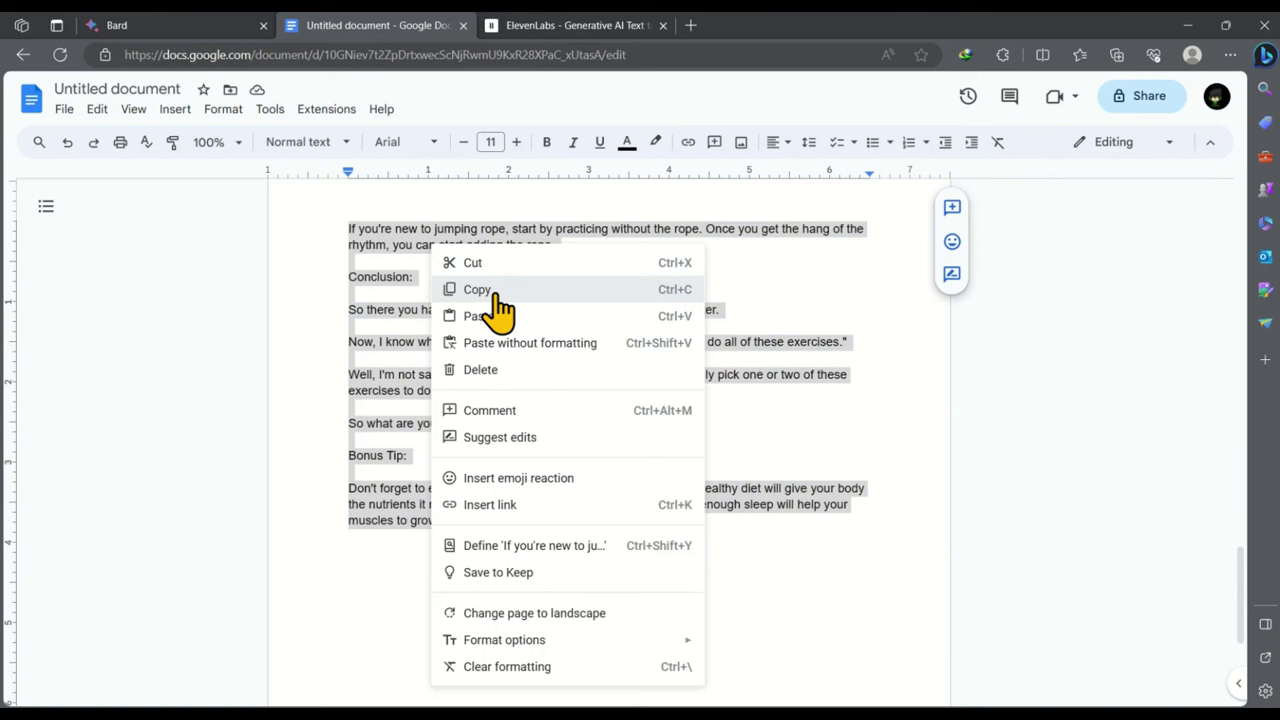
pyautogui.click(505, 289)
# Replace the ElevenLabs text with the 772-character closing section, then generate and download its 0:46 clip
pyautogui.click(555, 27)
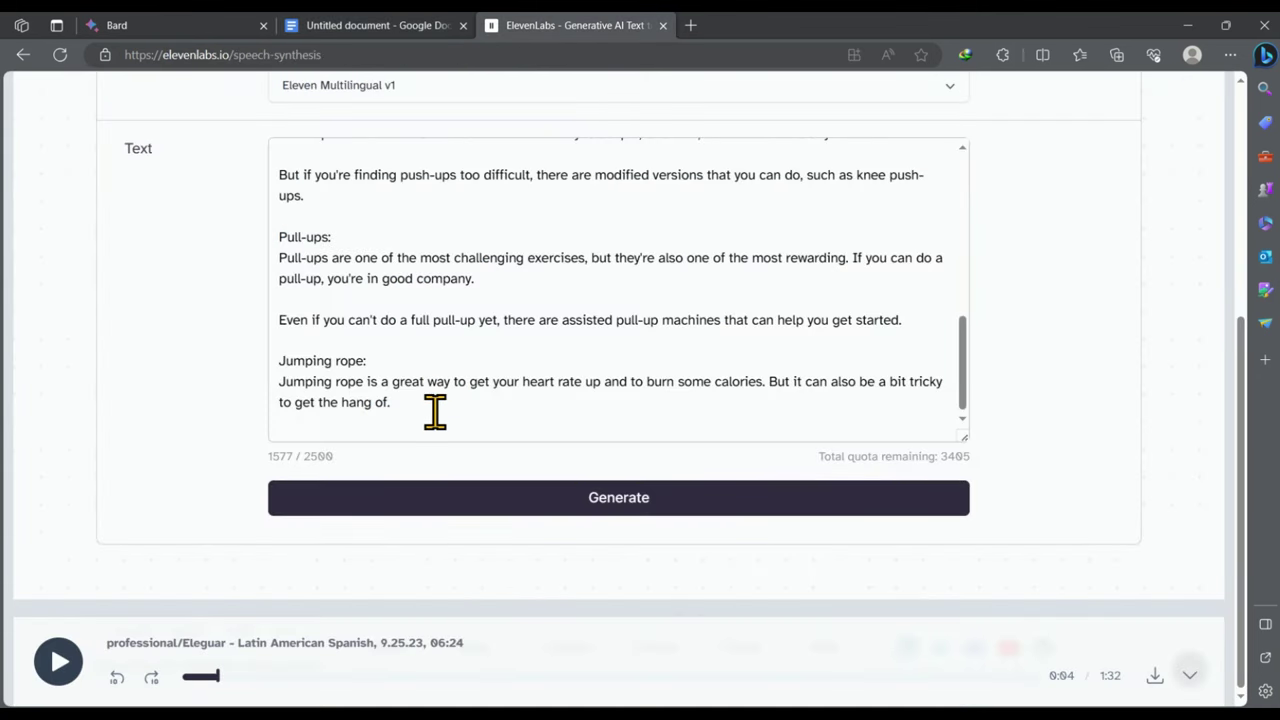
pyautogui.moveTo(434, 410); pyautogui.dragTo(362, 140)
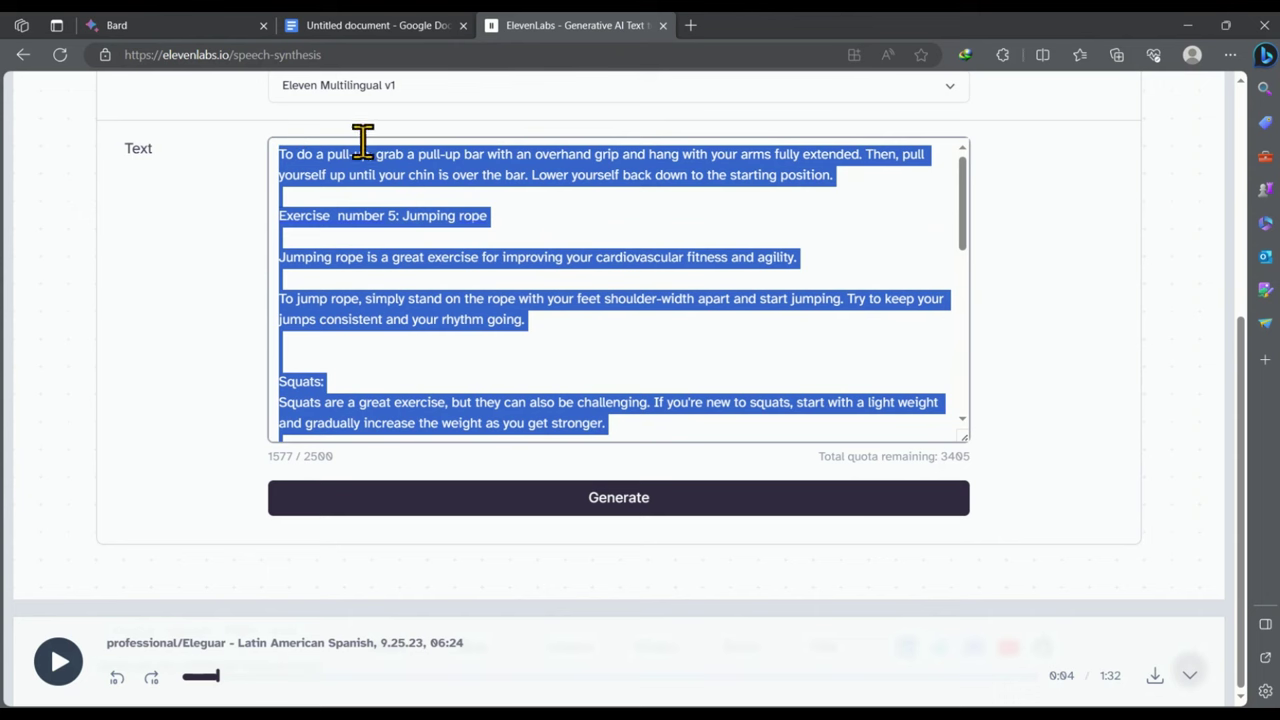
pyautogui.press('BackSpace')
pyautogui.scroll(-2, 540, 294)
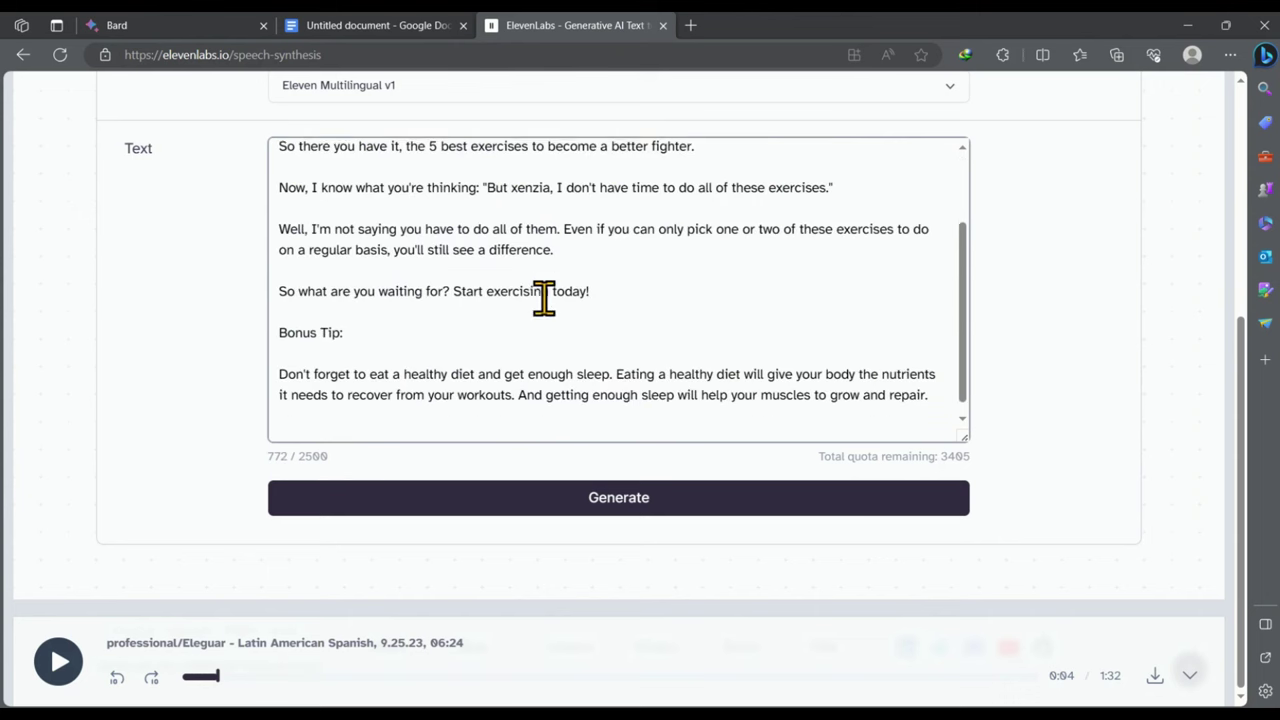
pyautogui.click(607, 500)
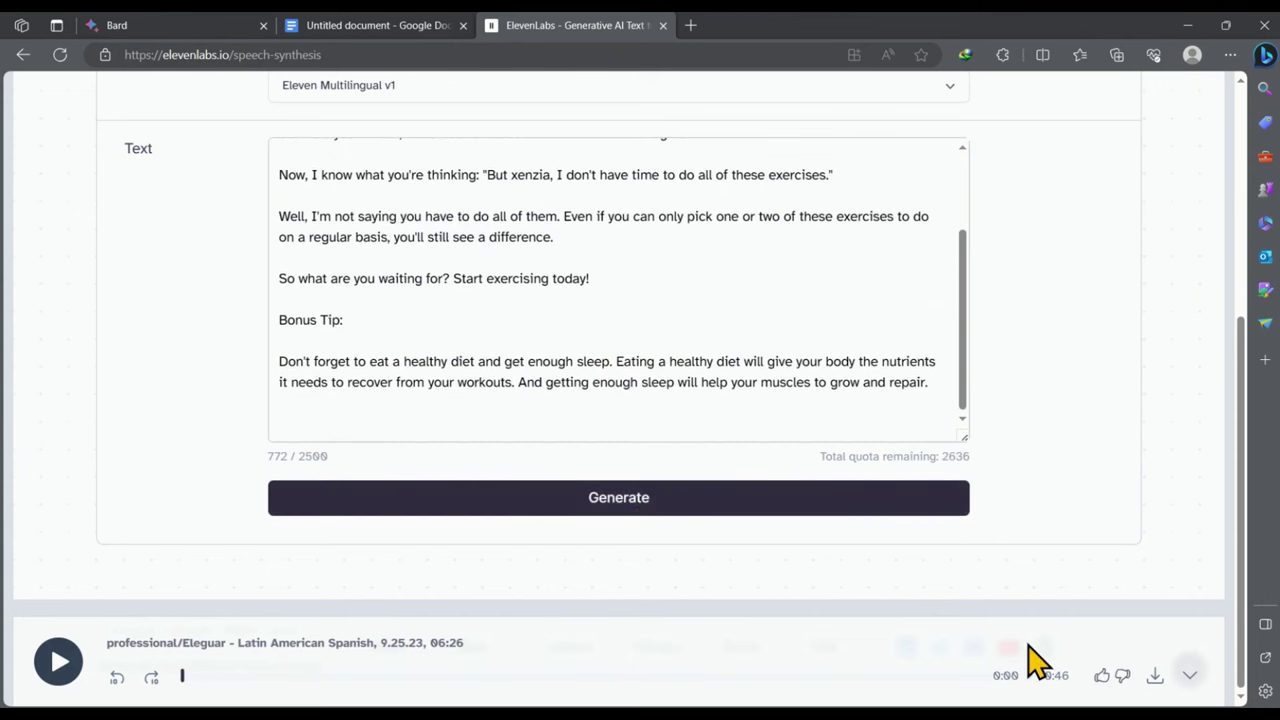
pyautogui.click(1155, 677)
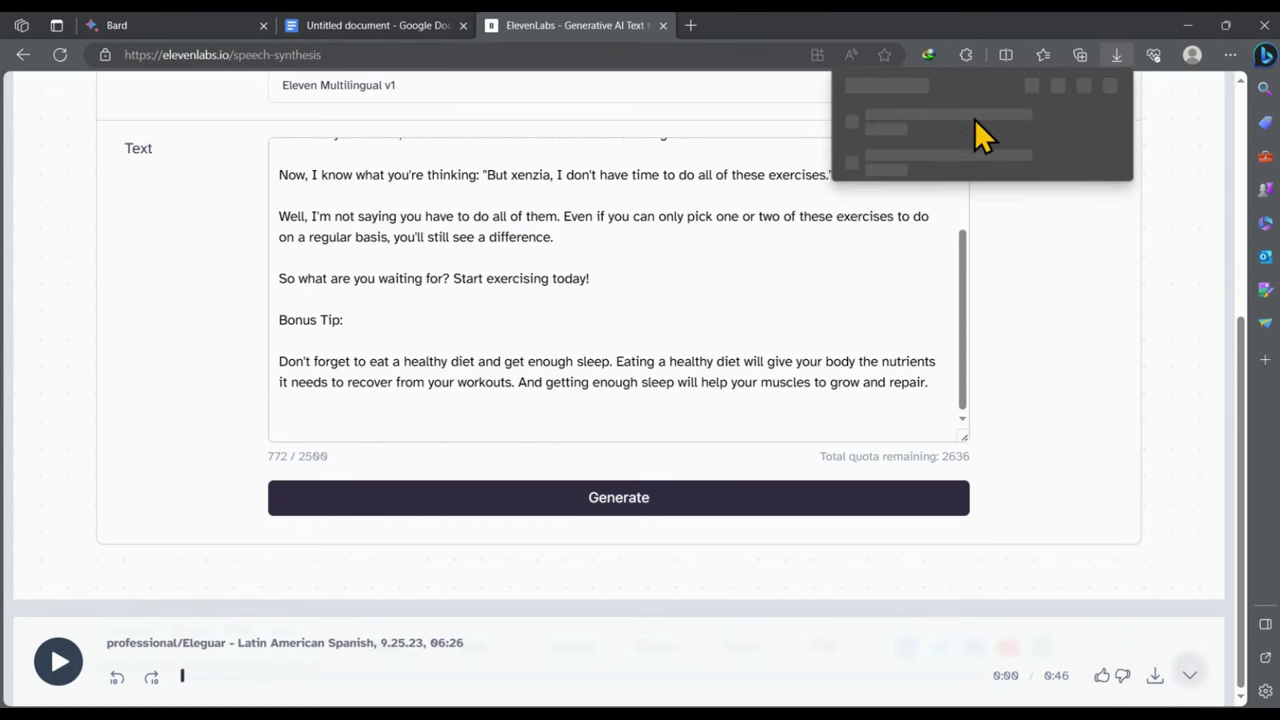
# Import the newest narration clip into CapCut and snap it after the second clip, totalling about 3:57
pyautogui.moveTo(872, 125); pyautogui.dragTo(871, 523)
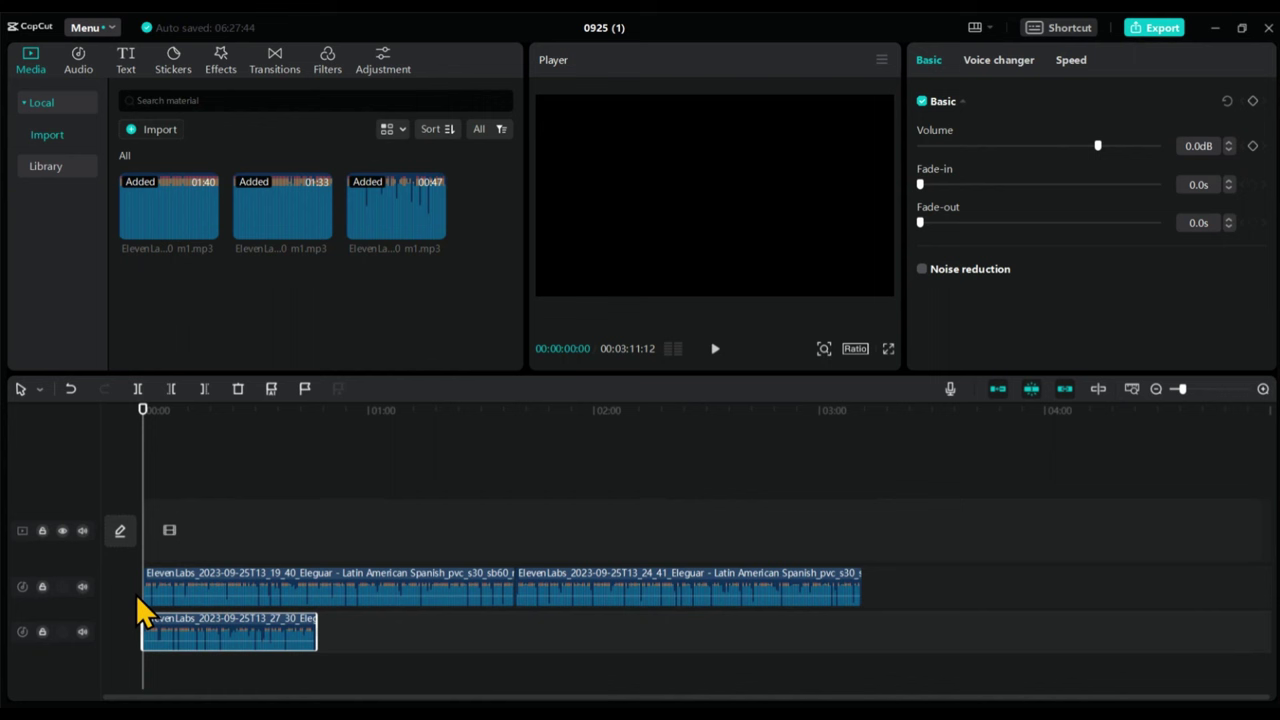
pyautogui.moveTo(210, 648); pyautogui.dragTo(846, 603)
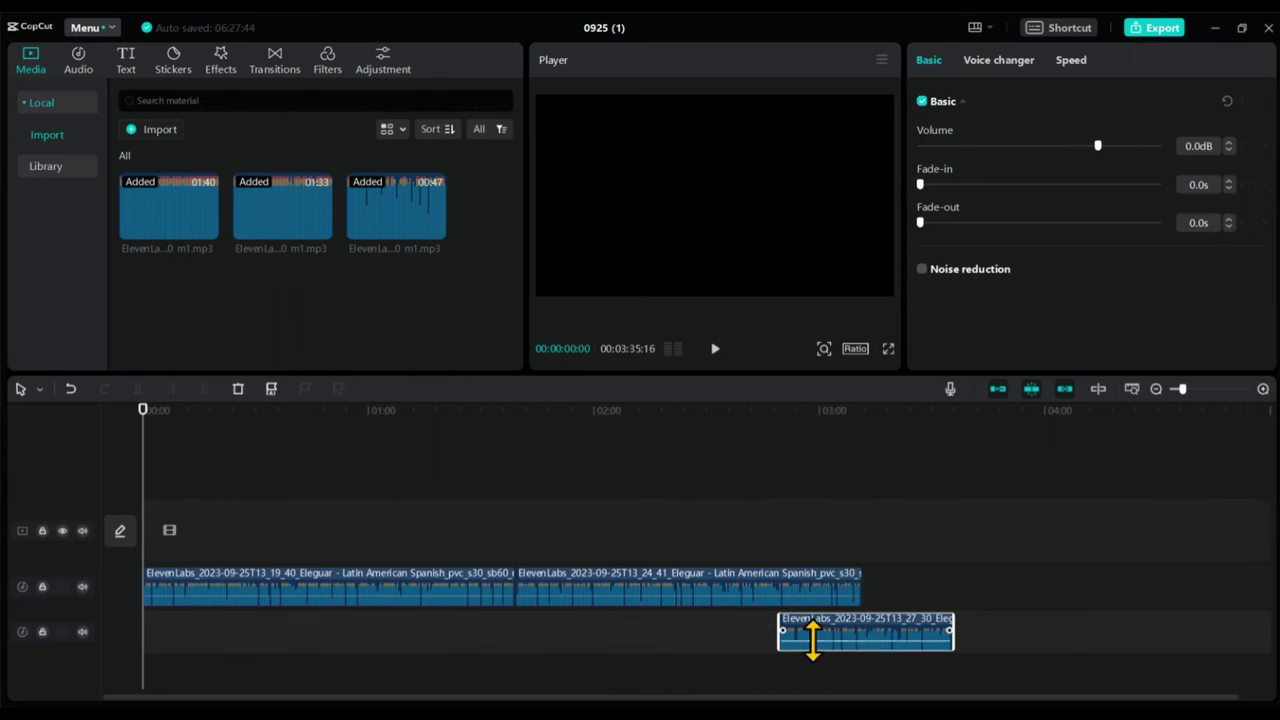
pyautogui.moveTo(811, 643); pyautogui.dragTo(905, 607)
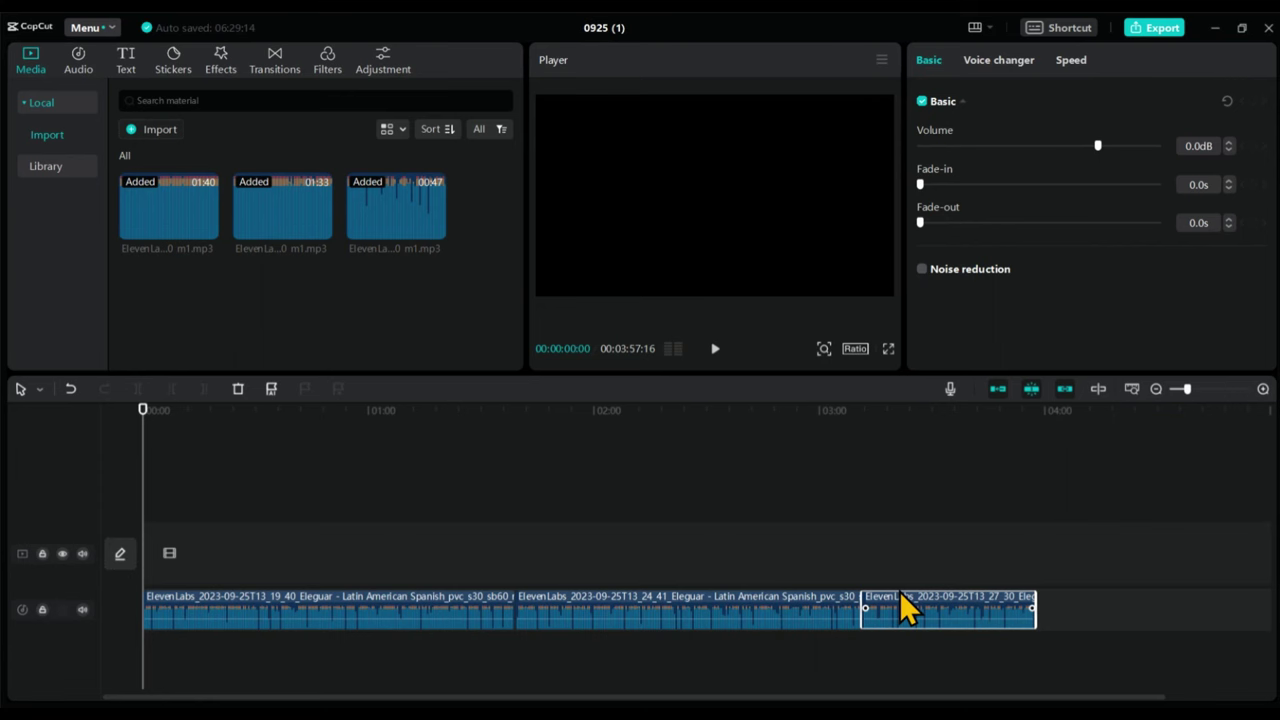
# Load flexclip.com in Microsoft Edge to reach FlexClip's home page
pyautogui.click(275, 675)
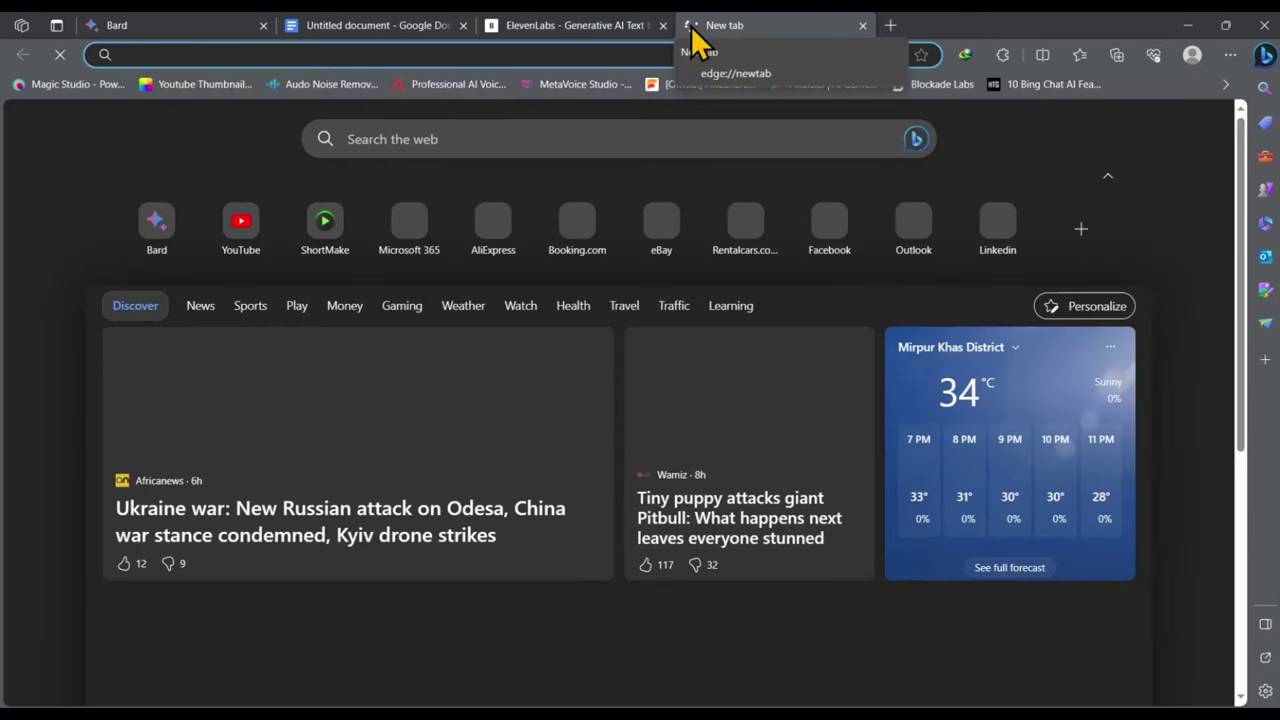
pyautogui.write('fle')
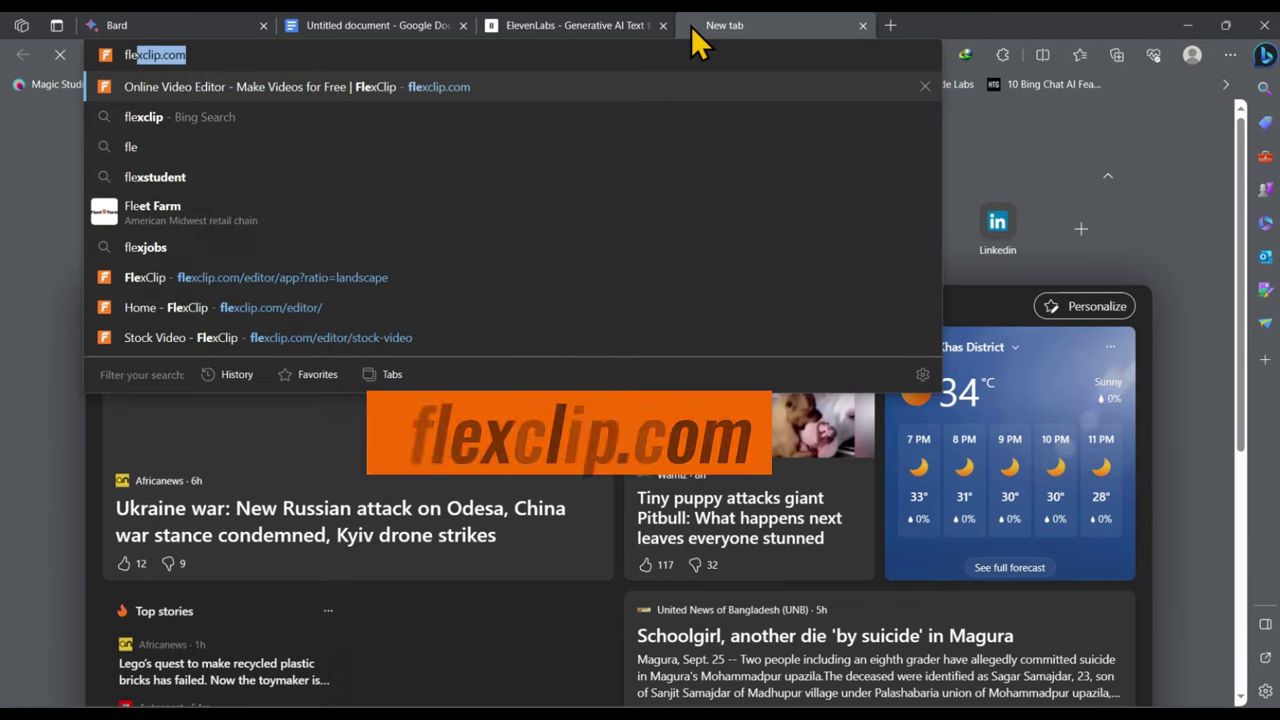
pyautogui.press('Return')
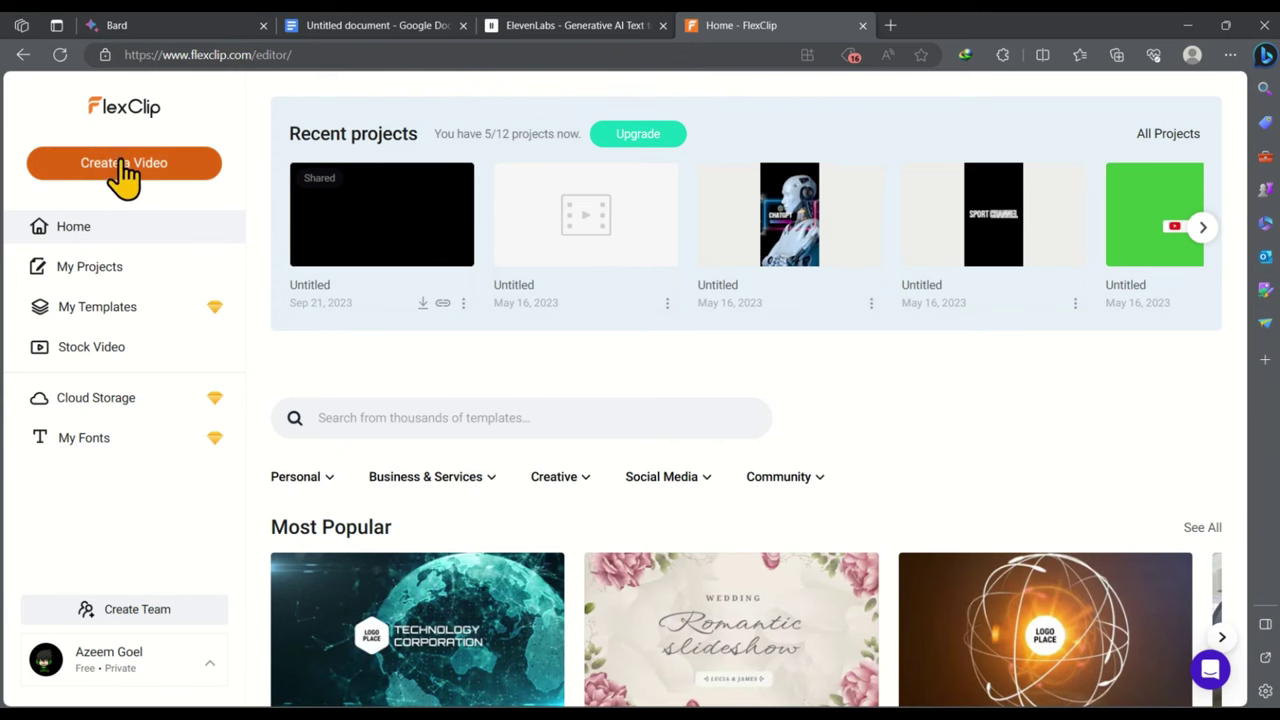
# Create a 16:9 Timeline Mode FlexClip project, skip Import Media, and show the stock Video library
pyautogui.click(127, 174)
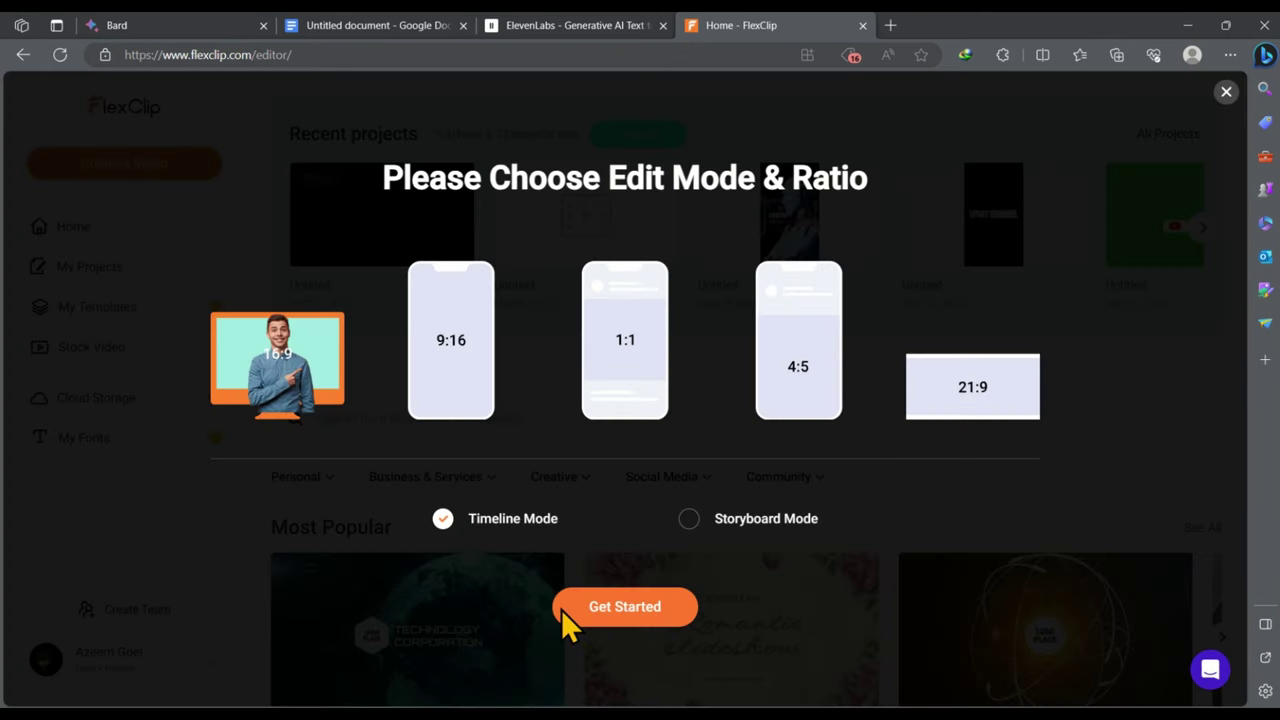
pyautogui.click(623, 608)
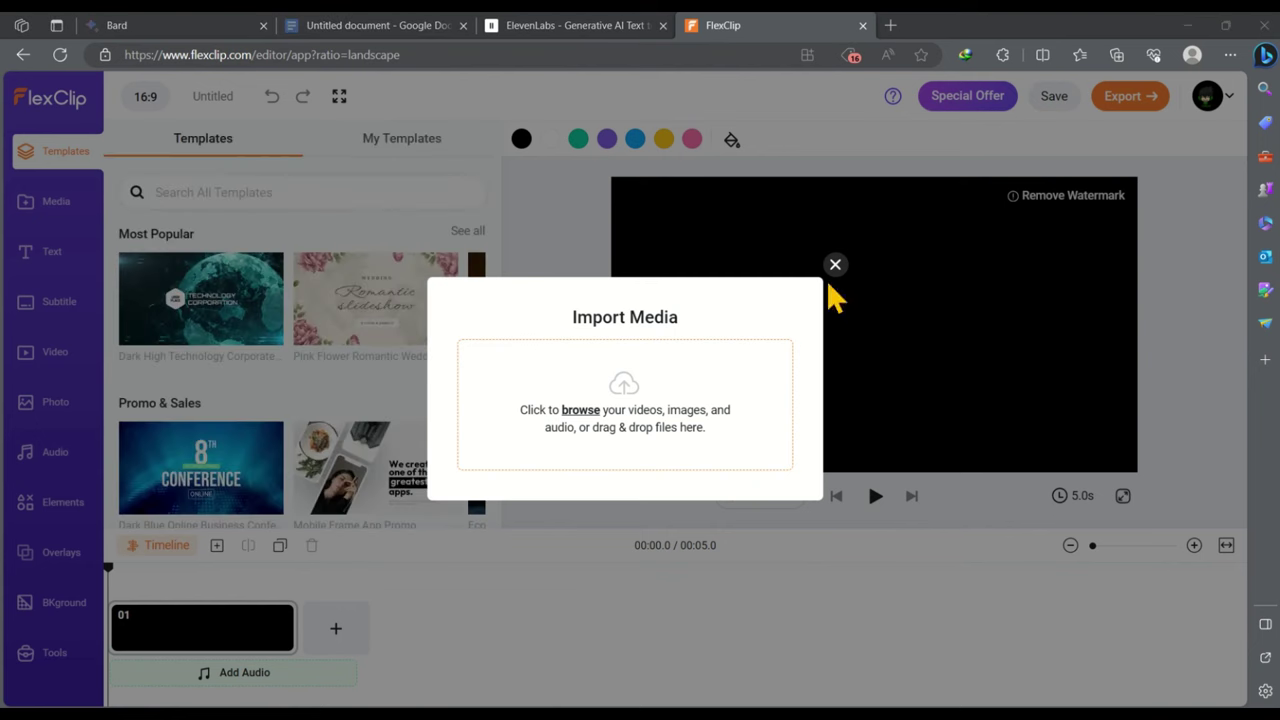
pyautogui.click(835, 264)
pyautogui.click(84, 358)
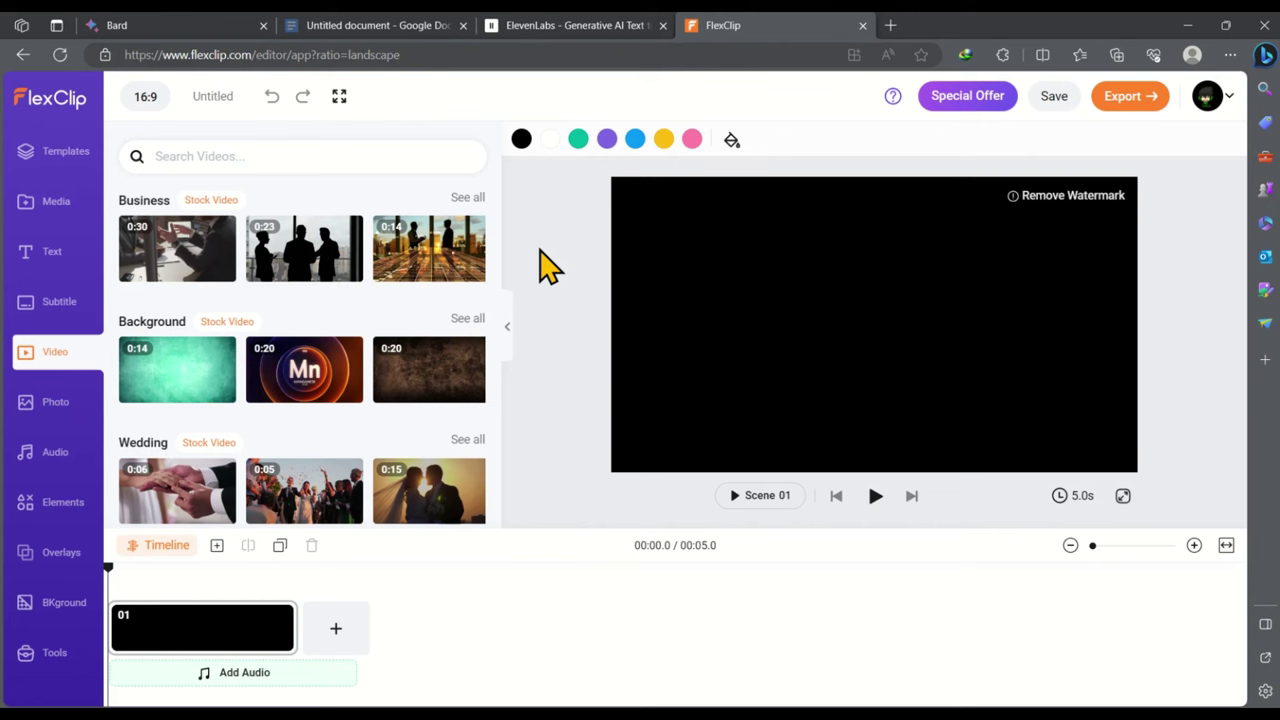
# Return to the Bard chat showing the 'Become a Better Fighter' script
pyautogui.click(200, 27)
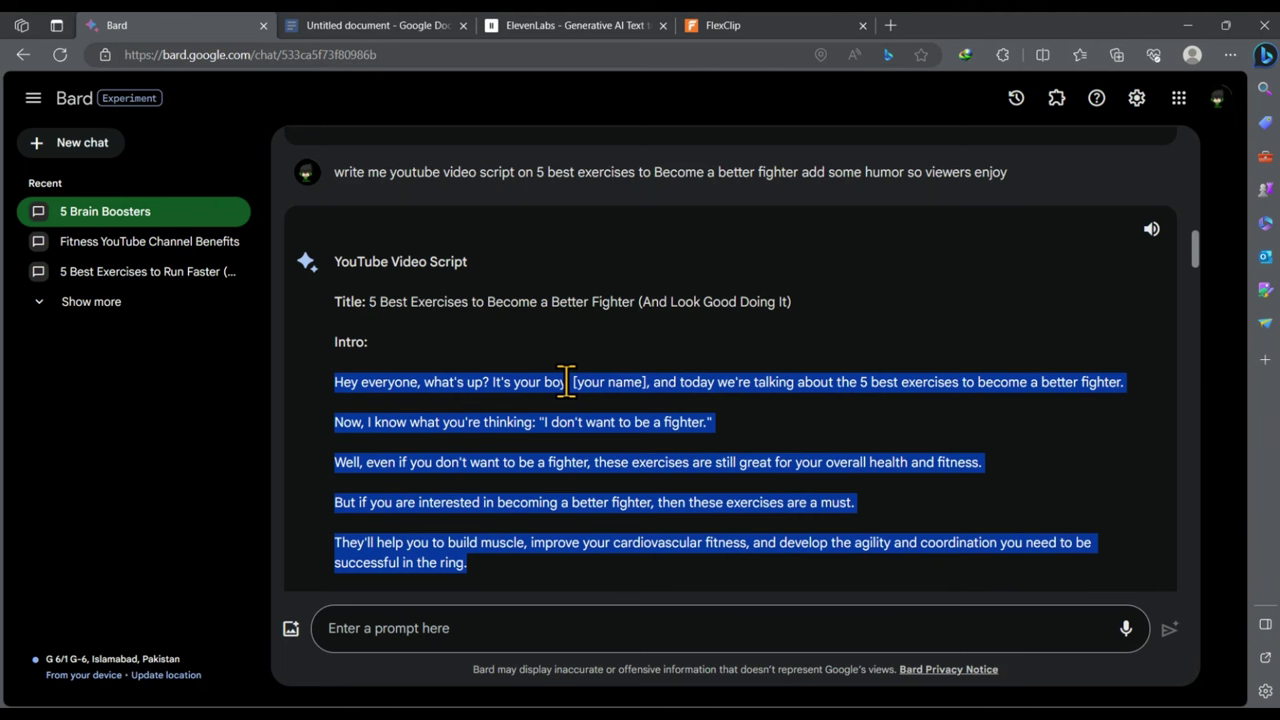
# Search FlexClip stock videos for 'hey' and preview the 0:12 clip of a bearded man pointing
pyautogui.click(728, 26)
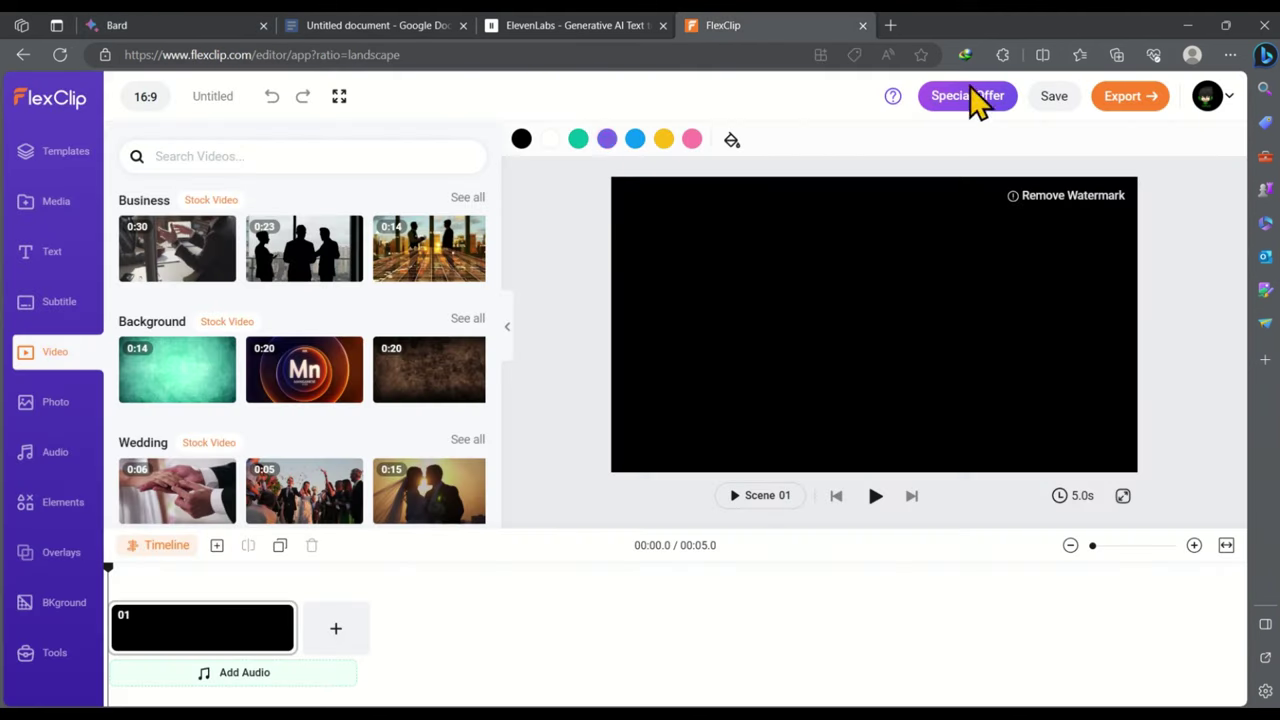
pyautogui.click(225, 155)
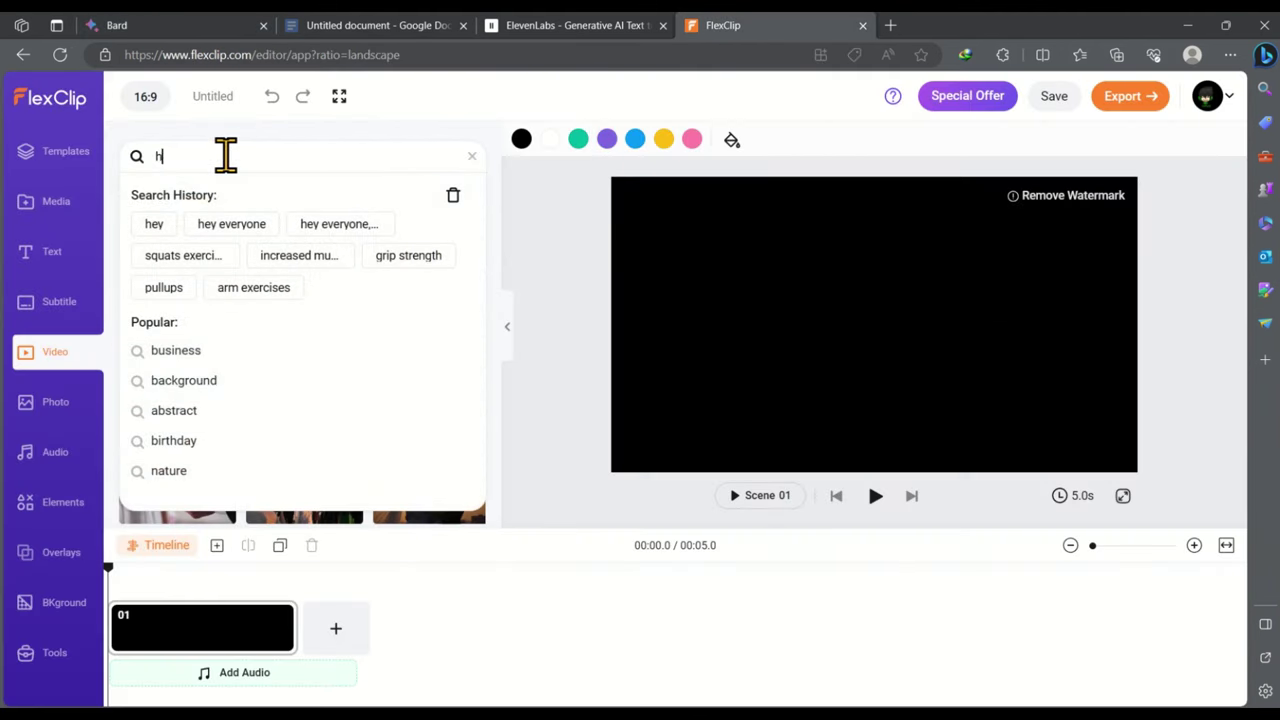
pyautogui.press('Return')
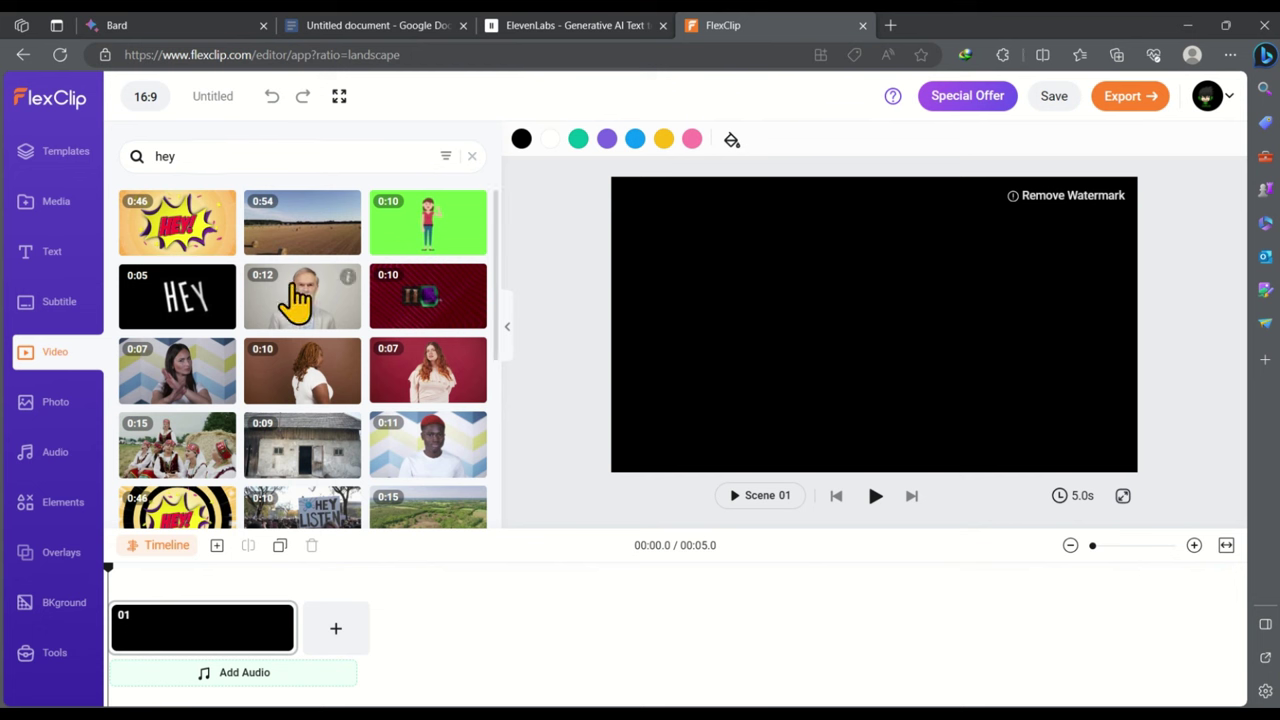
pyautogui.moveTo(285, 308)
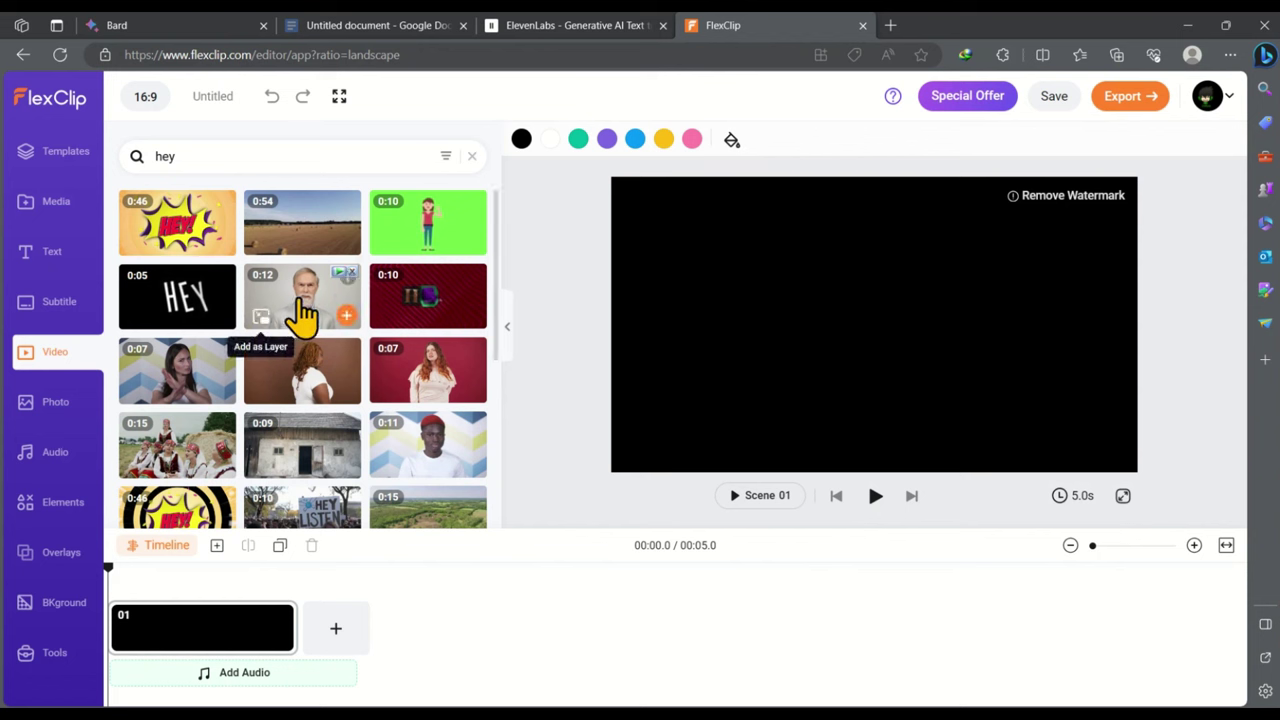
pyautogui.click(302, 310)
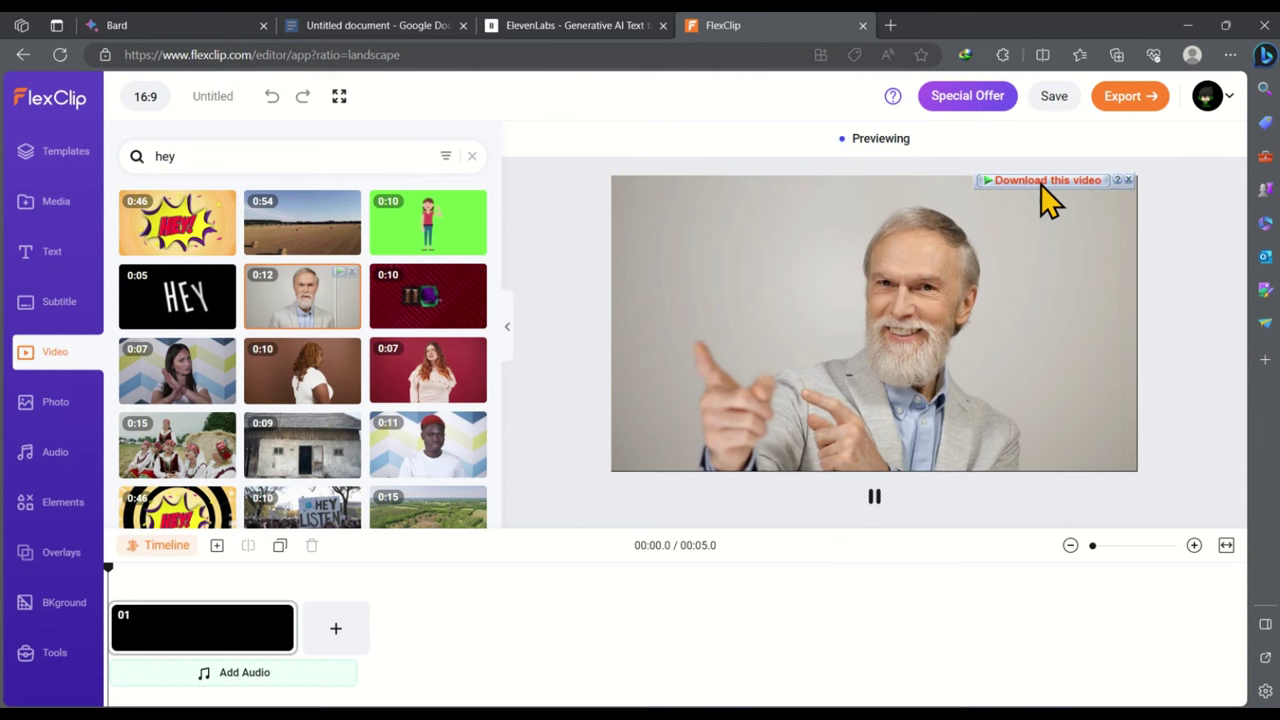
# Download the bearded man clip as FlexClip_41.mp4 and play it in VLC to check it
pyautogui.click(1045, 181)
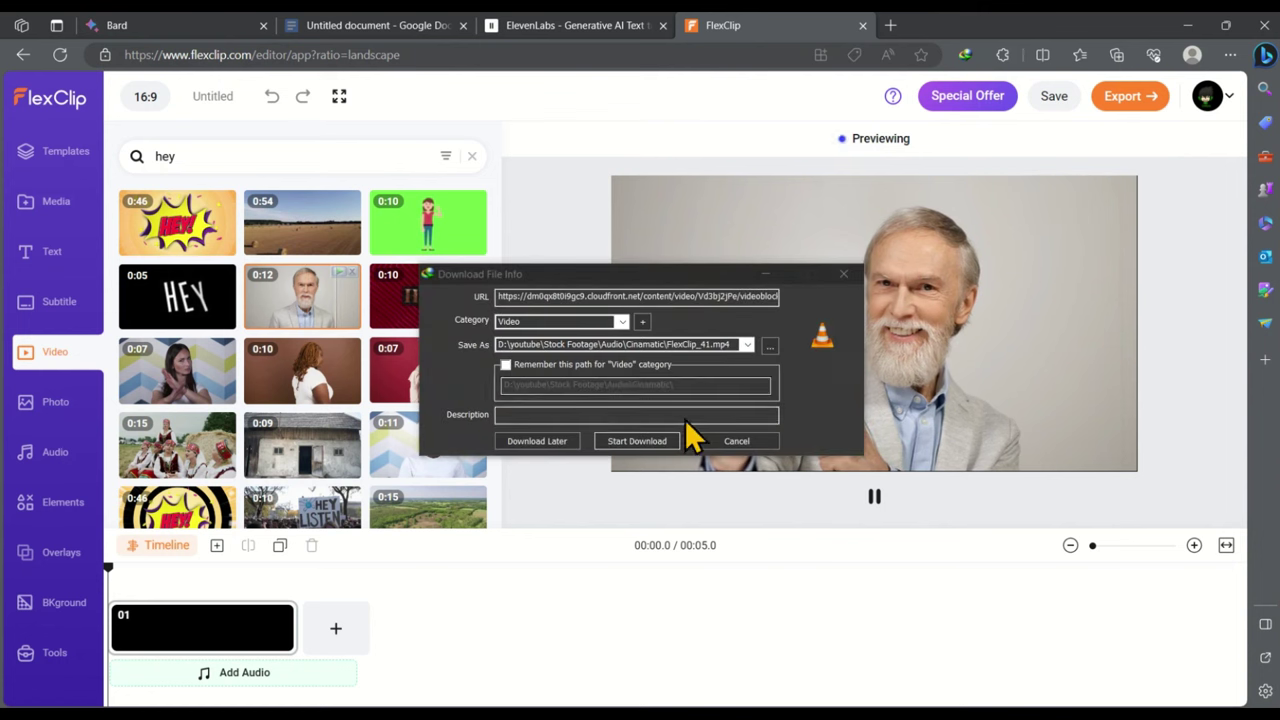
pyautogui.click(631, 444)
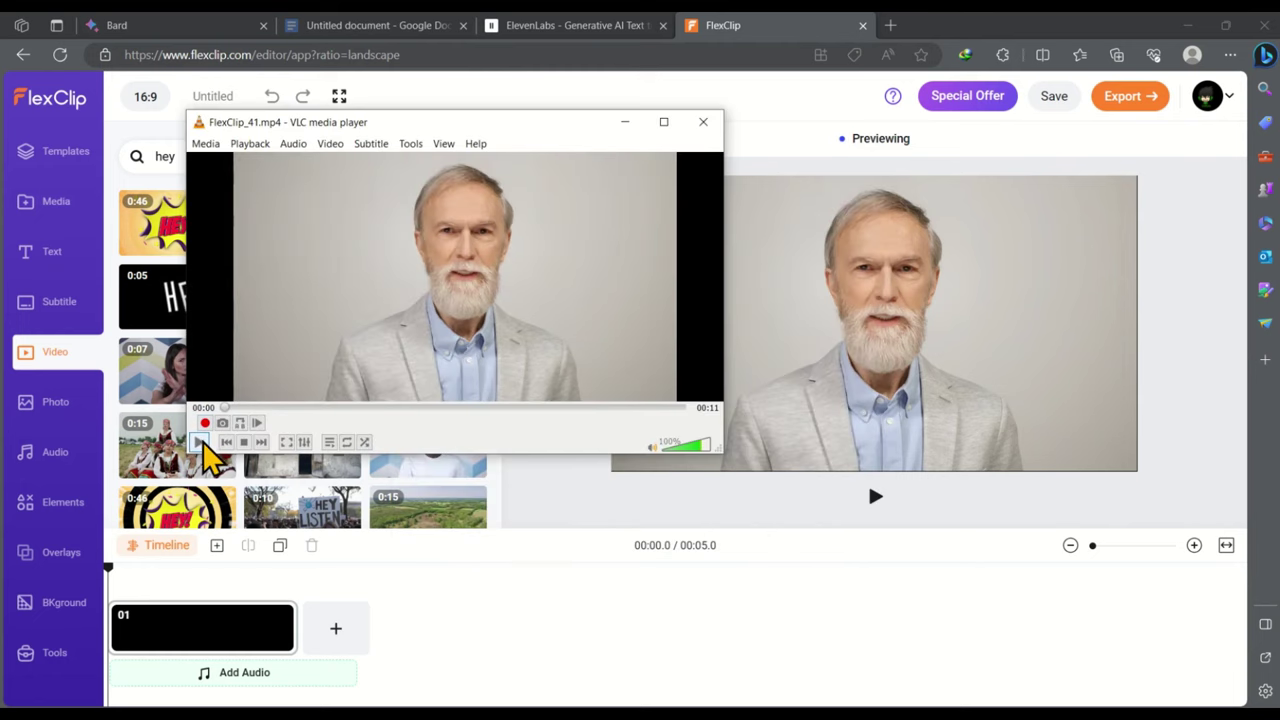
pyautogui.click(203, 452)
pyautogui.click(703, 121)
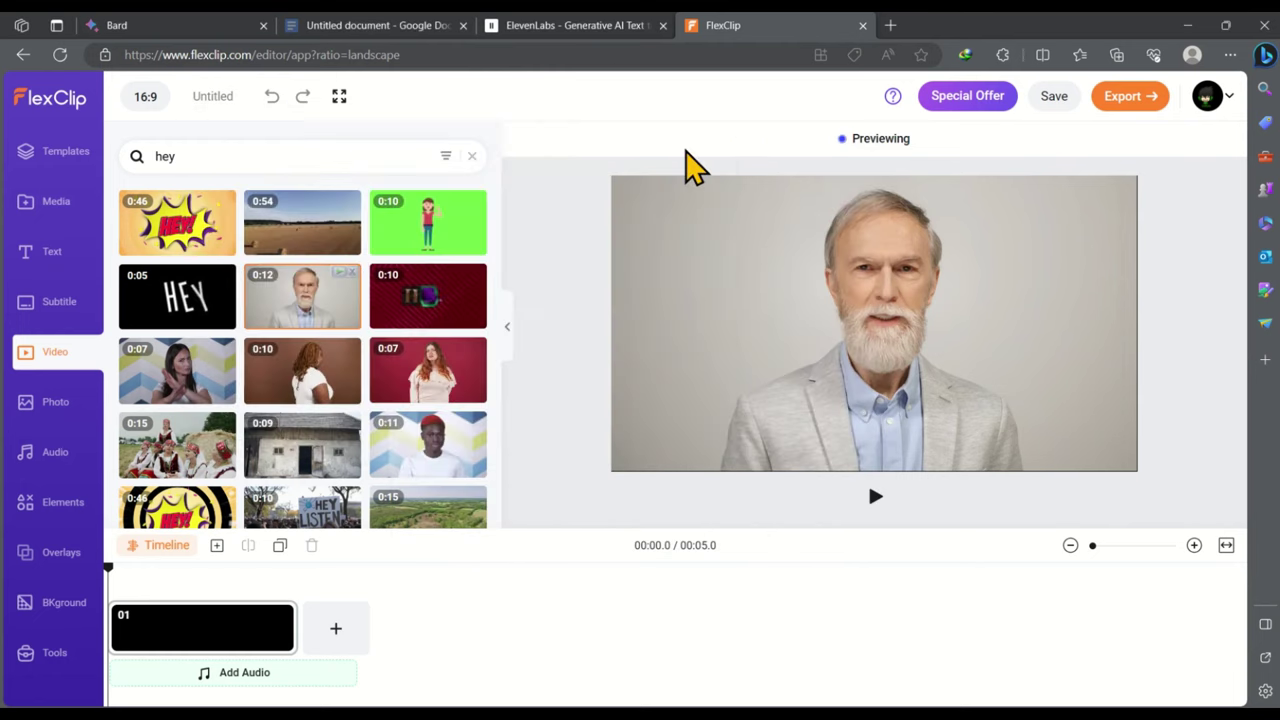
# Copy the 'Exercise #2: Deadlifts' heading from the Bard script
pyautogui.click(185, 28)
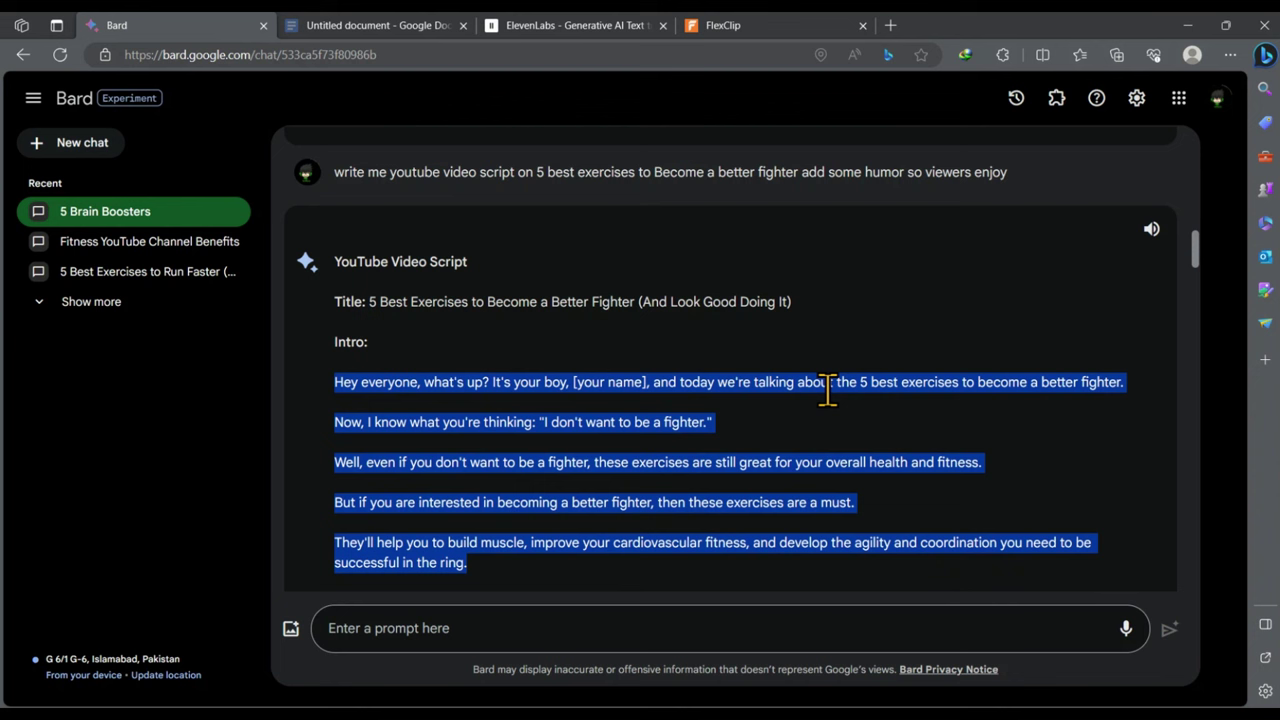
pyautogui.click(873, 386)
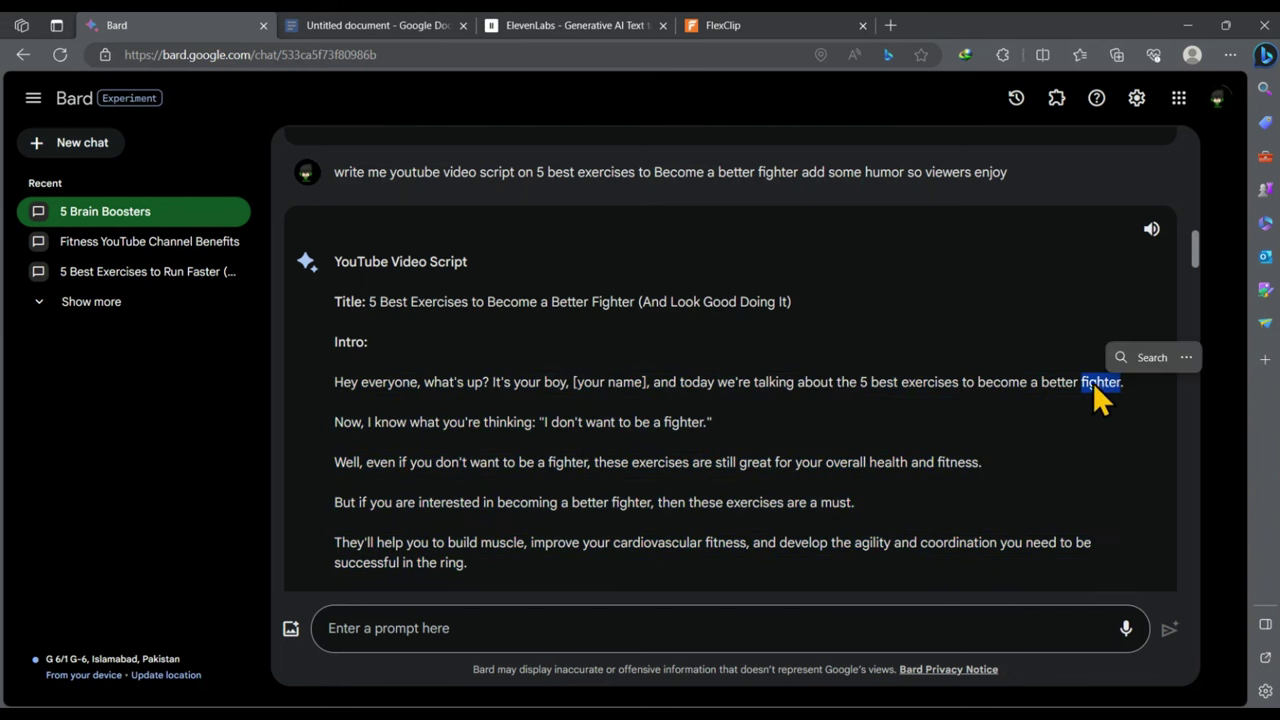
pyautogui.scroll(-2, 1100, 330)
pyautogui.scroll(-2, 1100, 325)
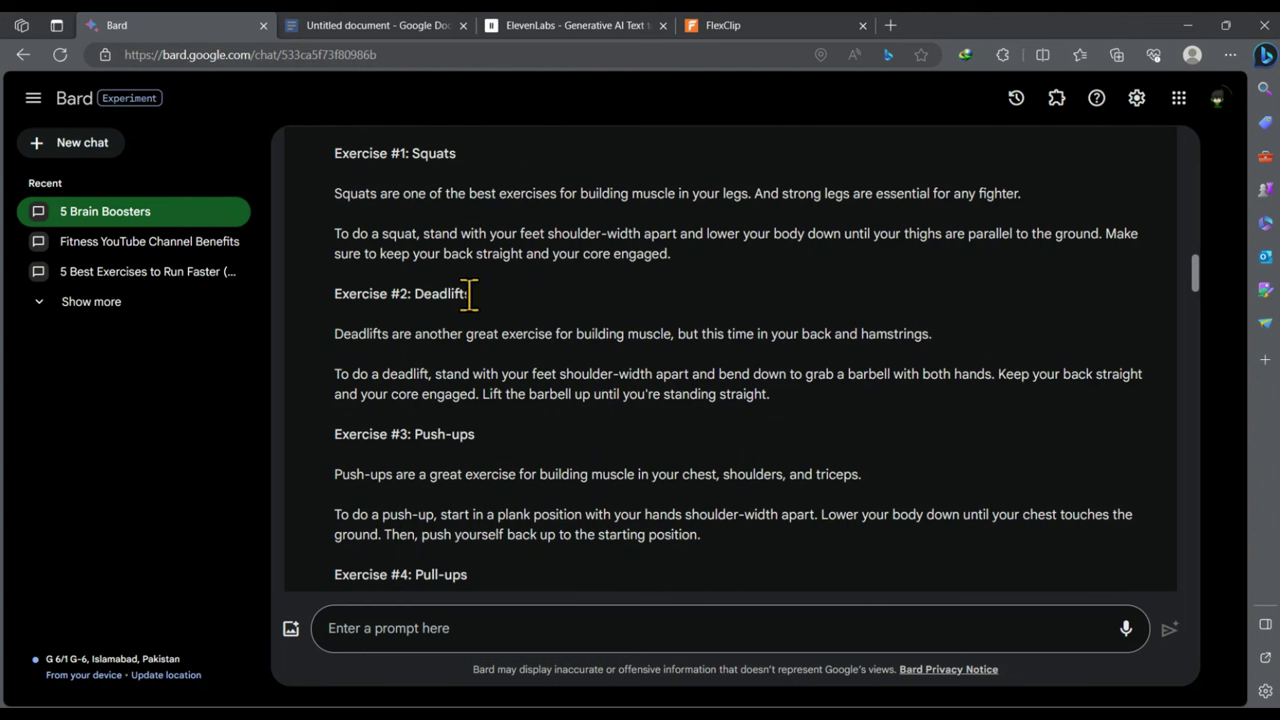
pyautogui.moveTo(471, 294); pyautogui.dragTo(340, 305)
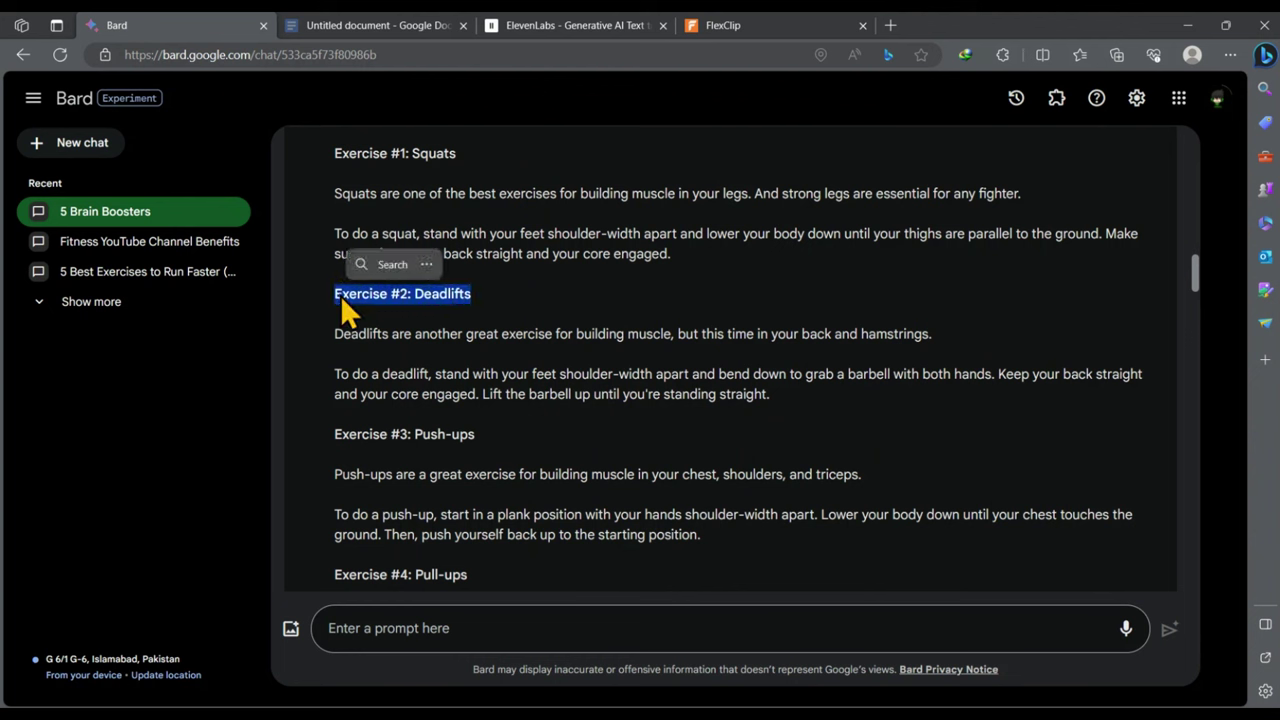
pyautogui.rightClick(354, 300)
pyautogui.click(420, 316)
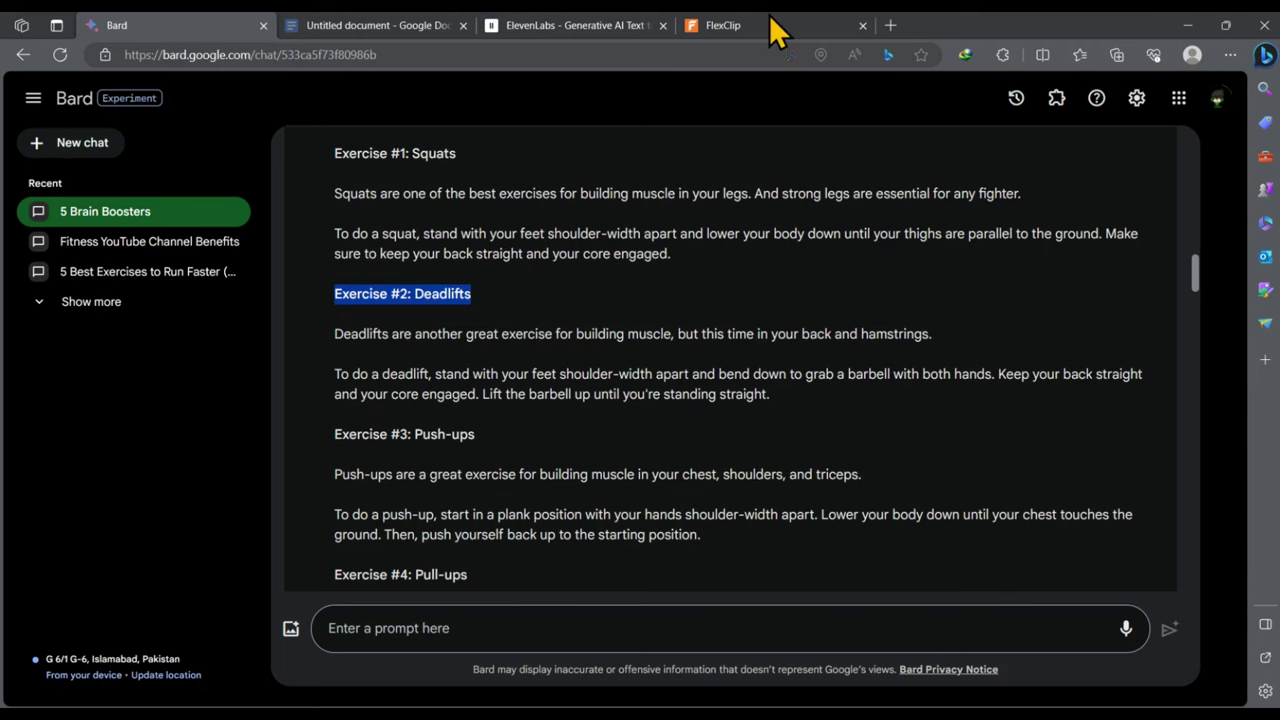
pyautogui.click(800, 30)
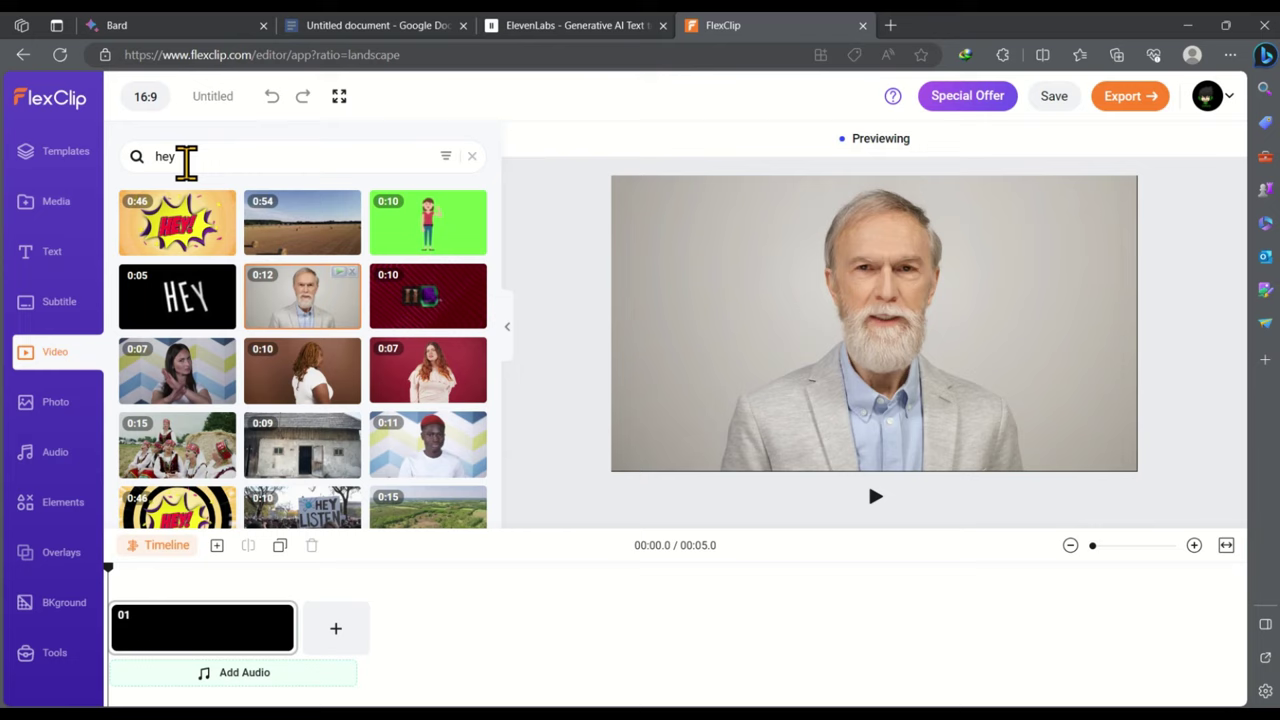
# Search FlexClip stock videos for 'Exercise Deadlifts' and preview the 0:36 workout clip
pyautogui.click(185, 157)
pyautogui.hotkey('ctrl', 'v')
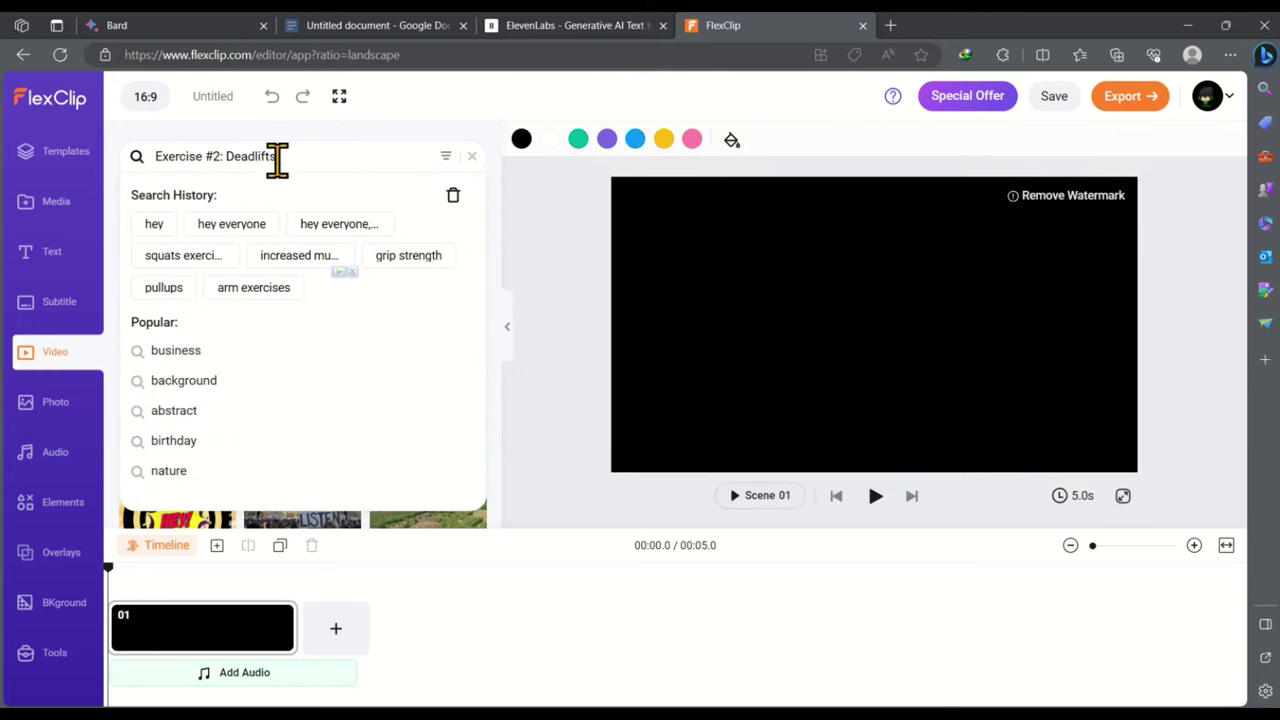
pyautogui.click(221, 156)
pyautogui.press('BackSpace')
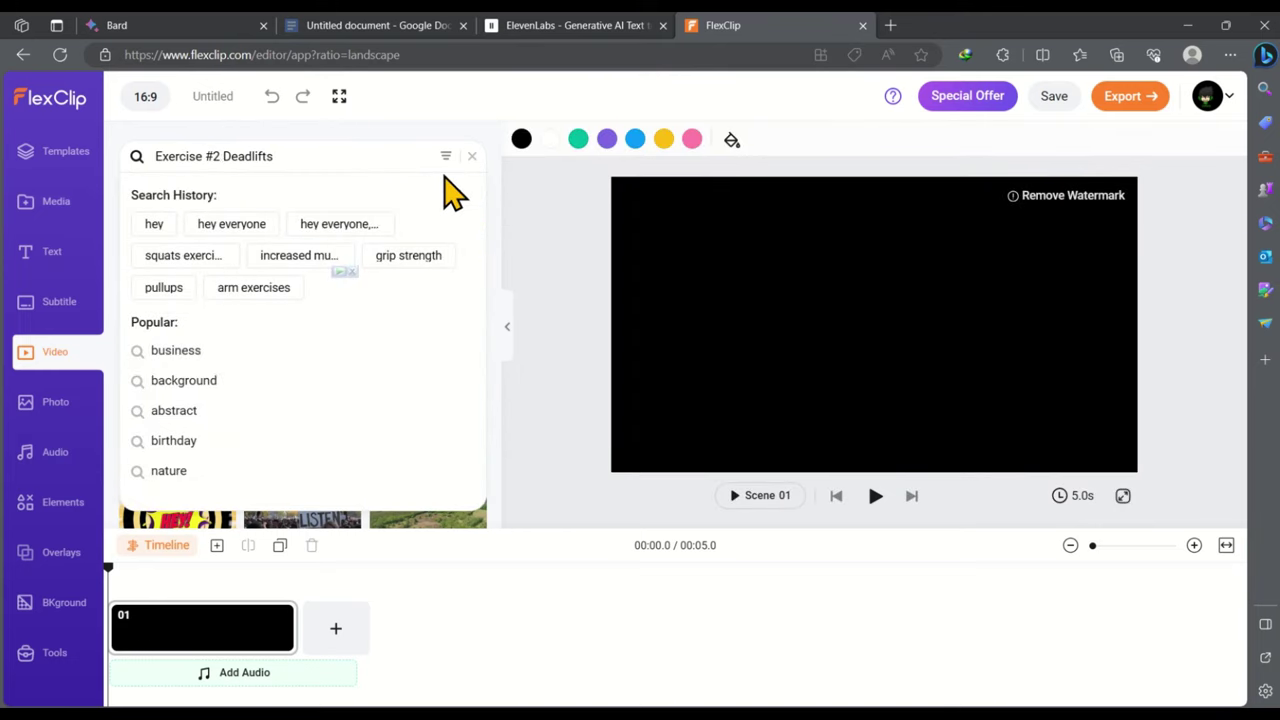
pyautogui.press('Return')
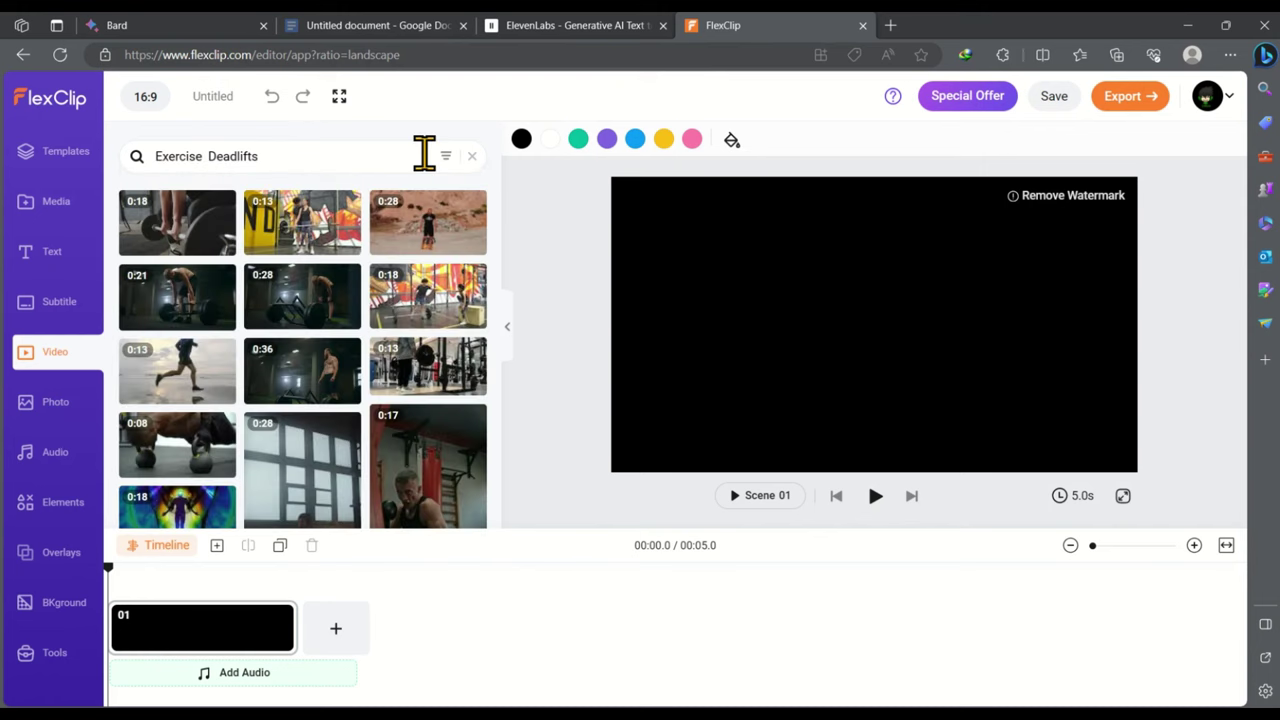
pyautogui.scroll(-1, 400, 285)
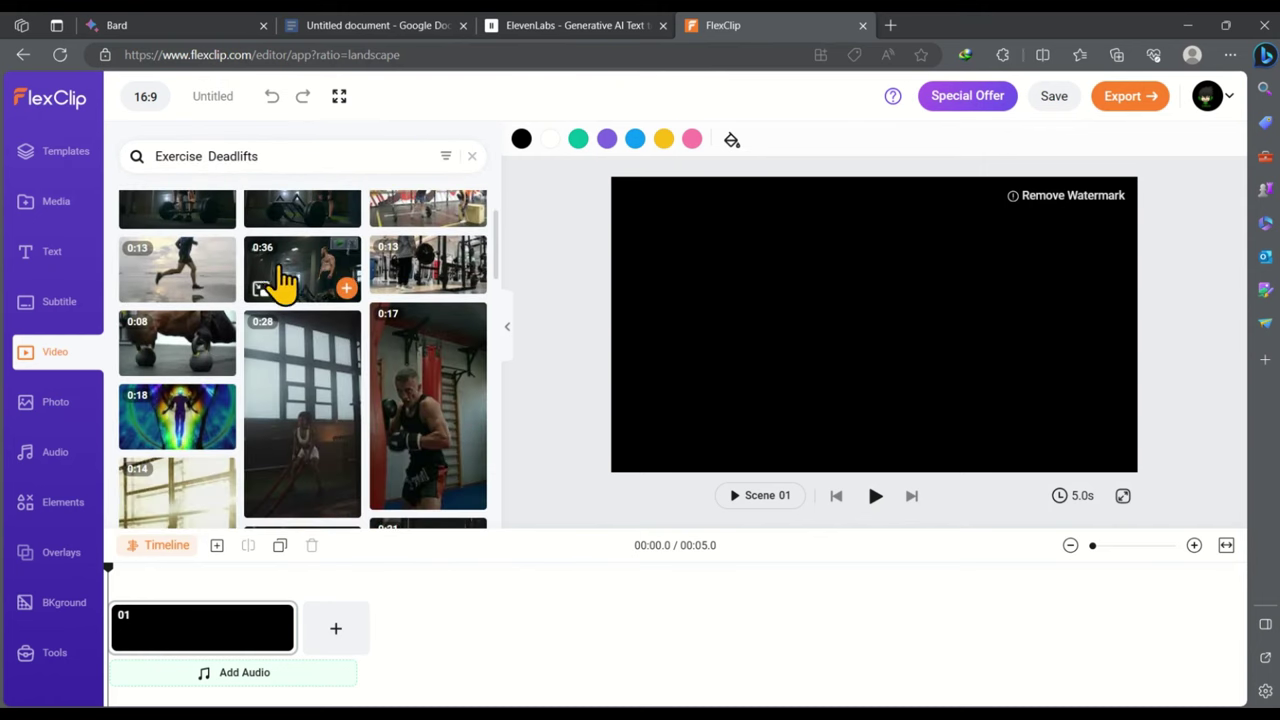
pyautogui.click(283, 283)
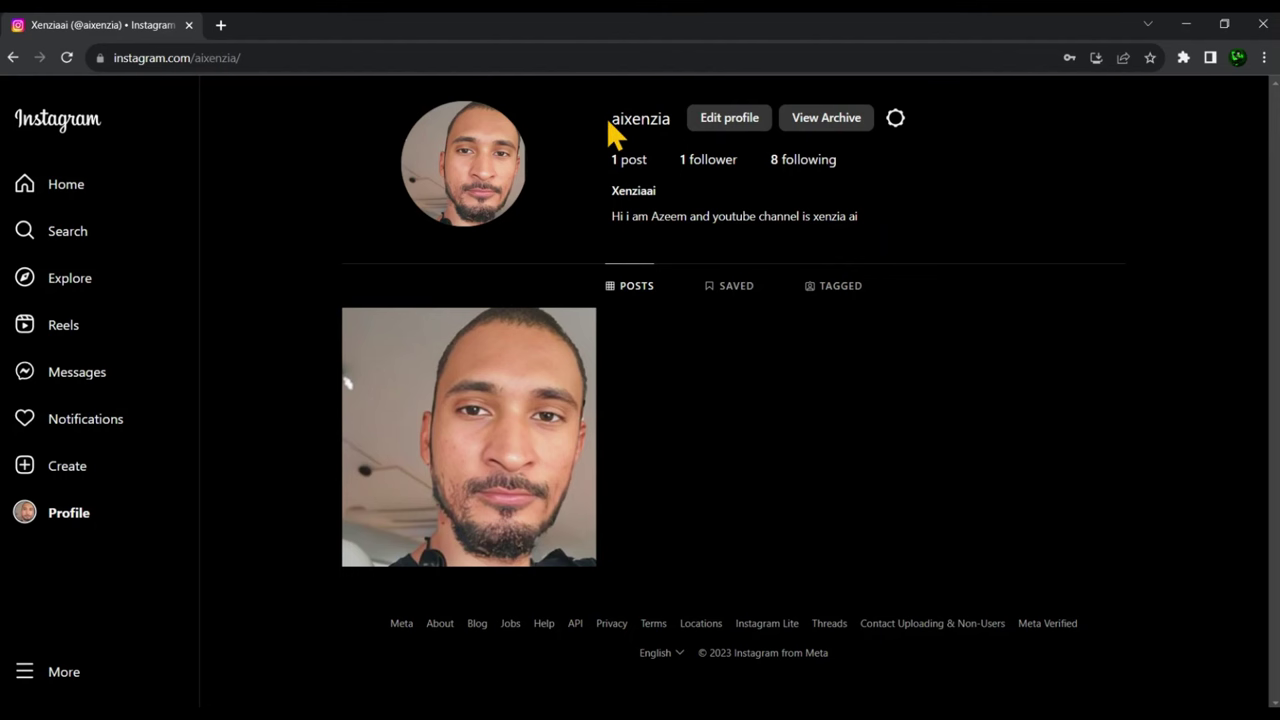
# Highlight the username at the top of the Instagram profile page (1 post, 1 follower, 8 following)
pyautogui.moveTo(611, 118); pyautogui.dragTo(666, 115)
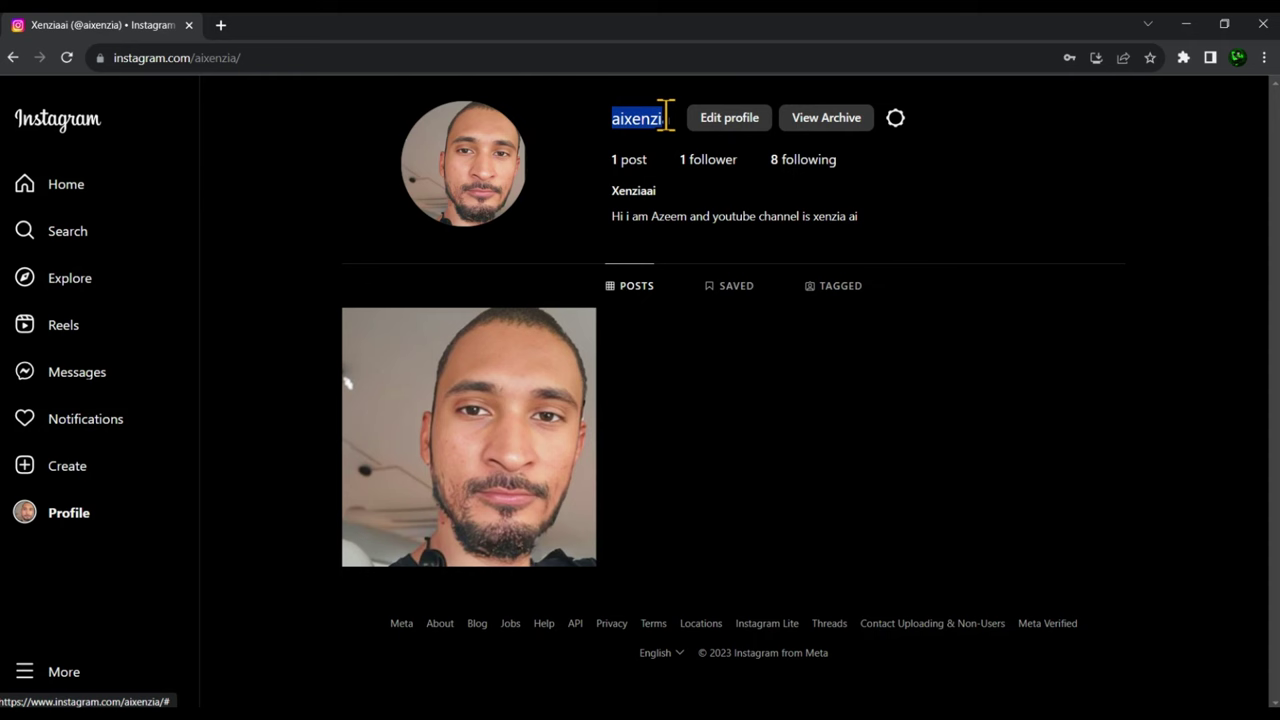